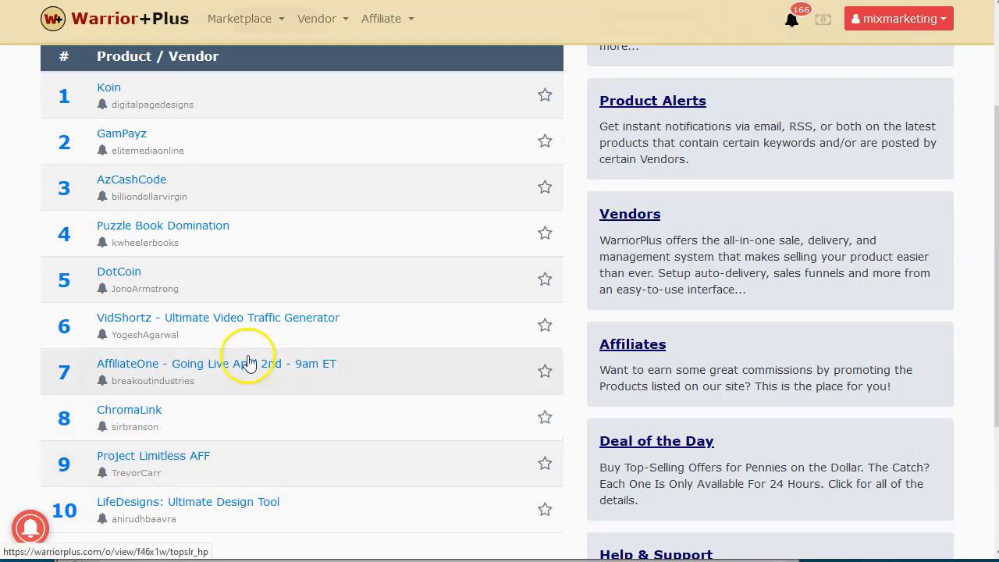
Step: View the sales page of Koin, the first entry in the Last 30 Days top products, and return to the list
scroll(248, 355, up, 1)
scroll(248, 355, up, 1)
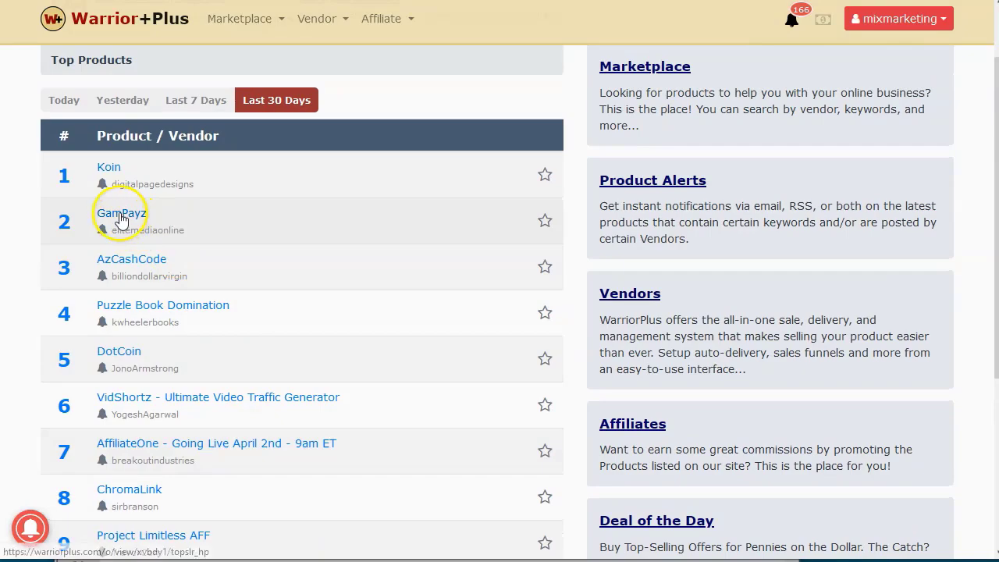
click(110, 169)
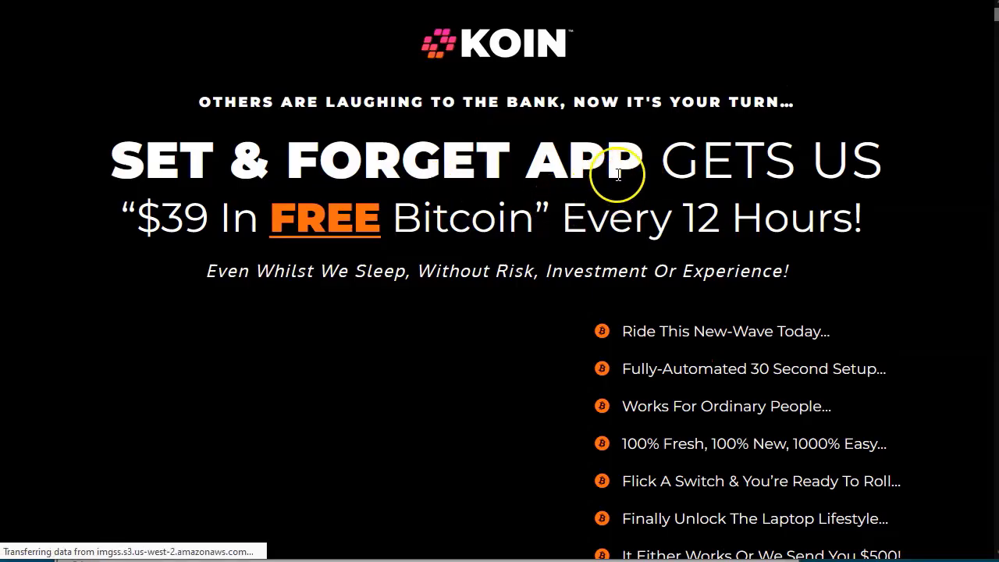
drag(394, 218, 533, 225)
click(533, 224)
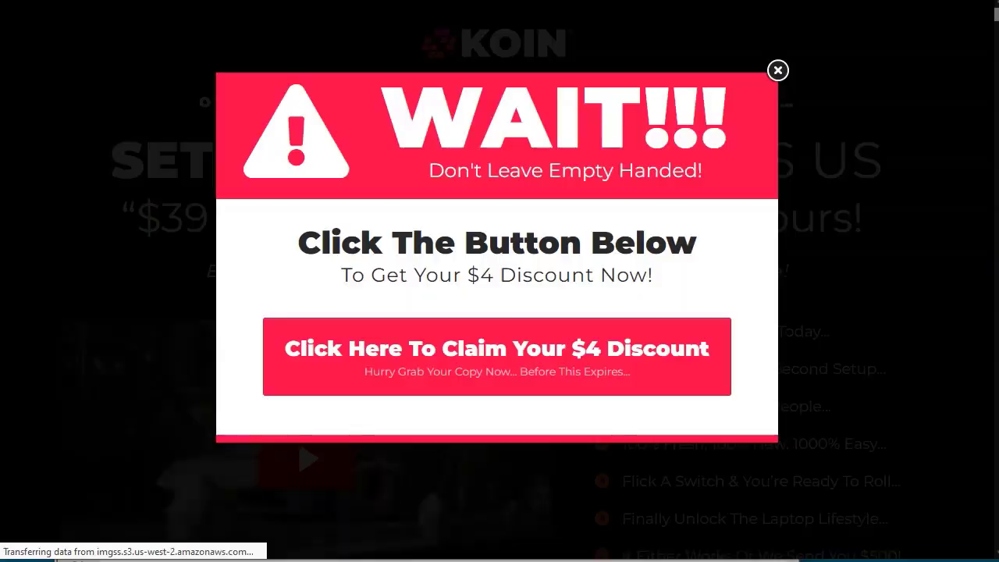
key(alt+Left)
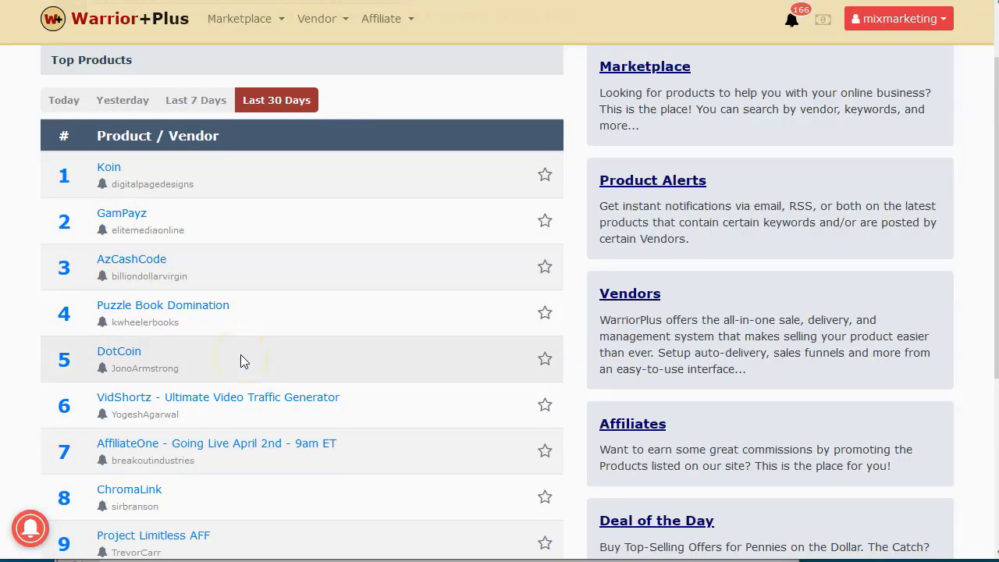
click(300, 304)
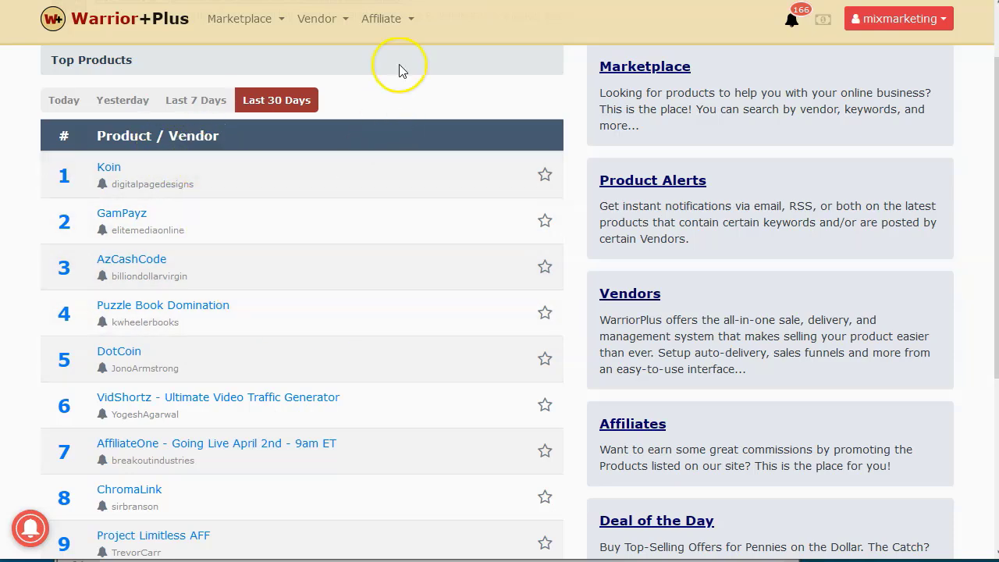
Step: Open the affiliate Launch Calendar and look through the past and upcoming product launches for April 2022
click(388, 21)
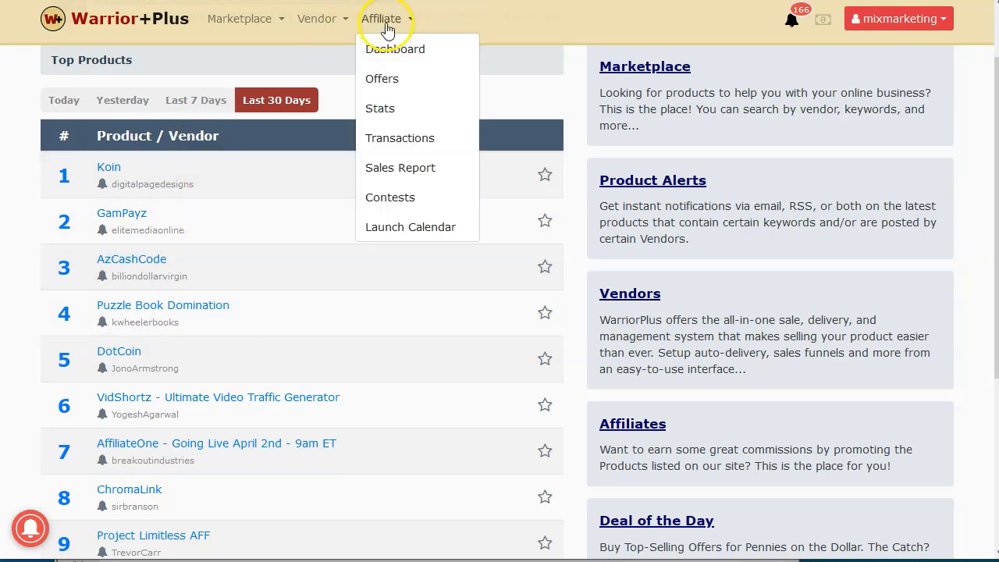
click(402, 225)
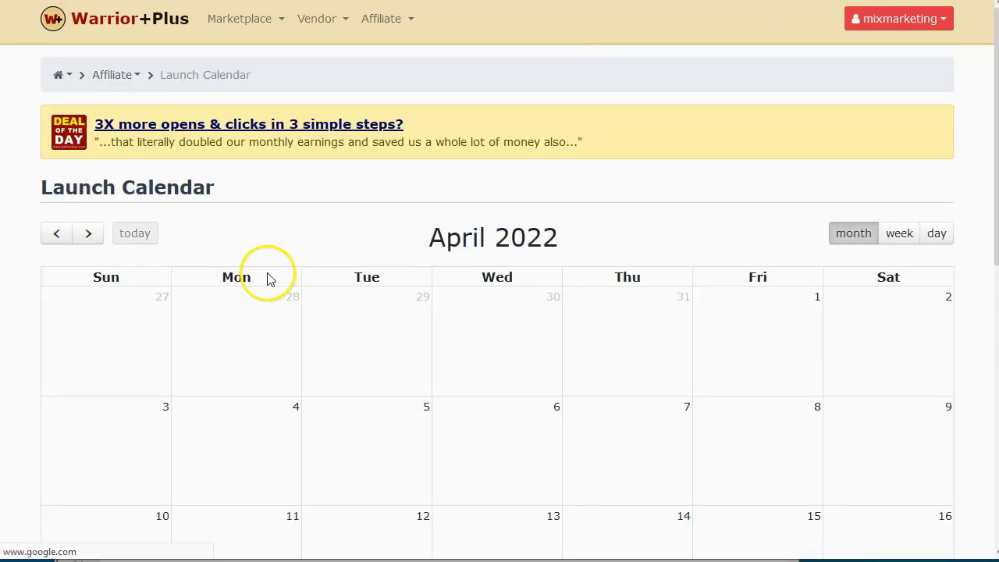
scroll(373, 217, down, 1)
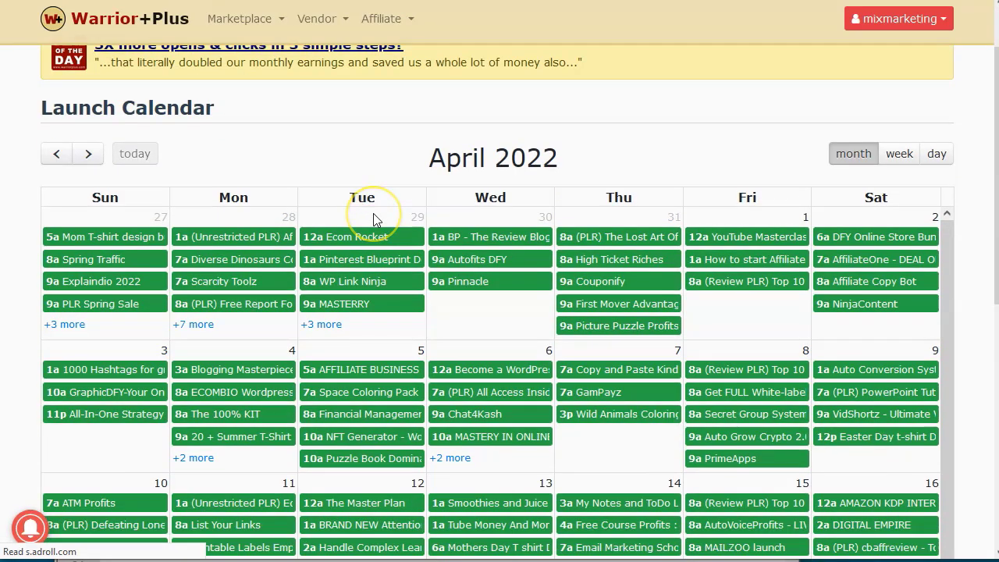
scroll(373, 217, down, 1)
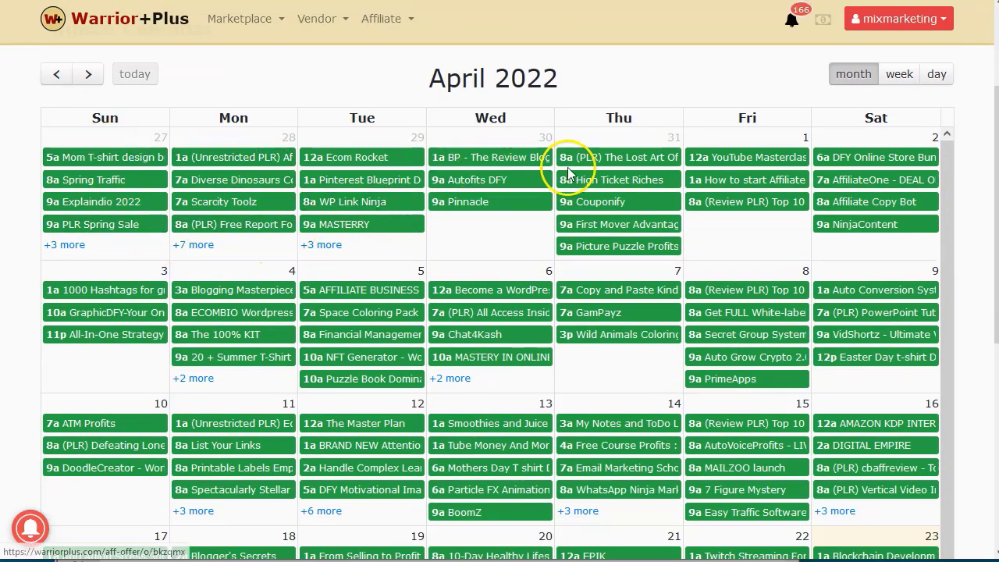
scroll(244, 323, down, 1)
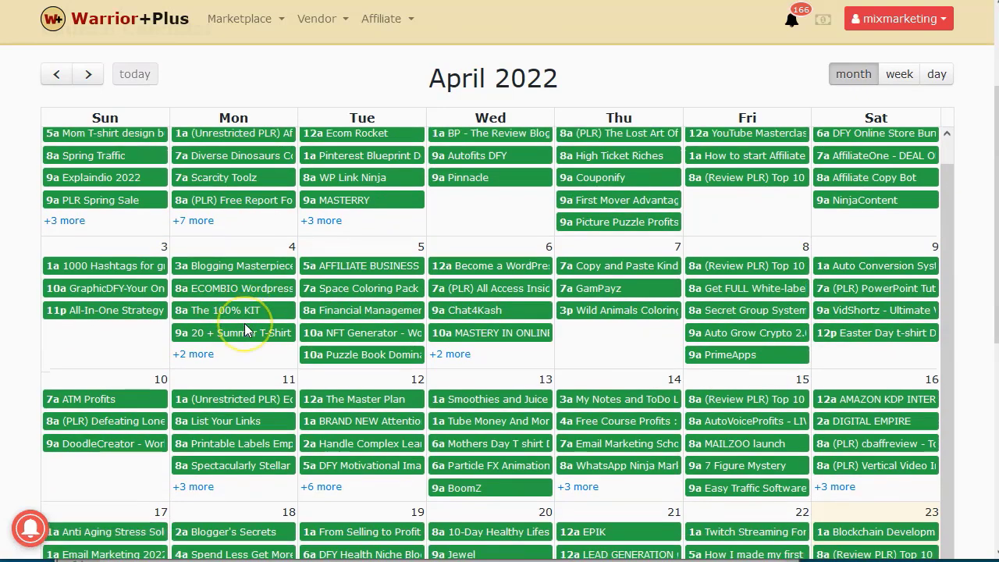
scroll(390, 330, down, 3)
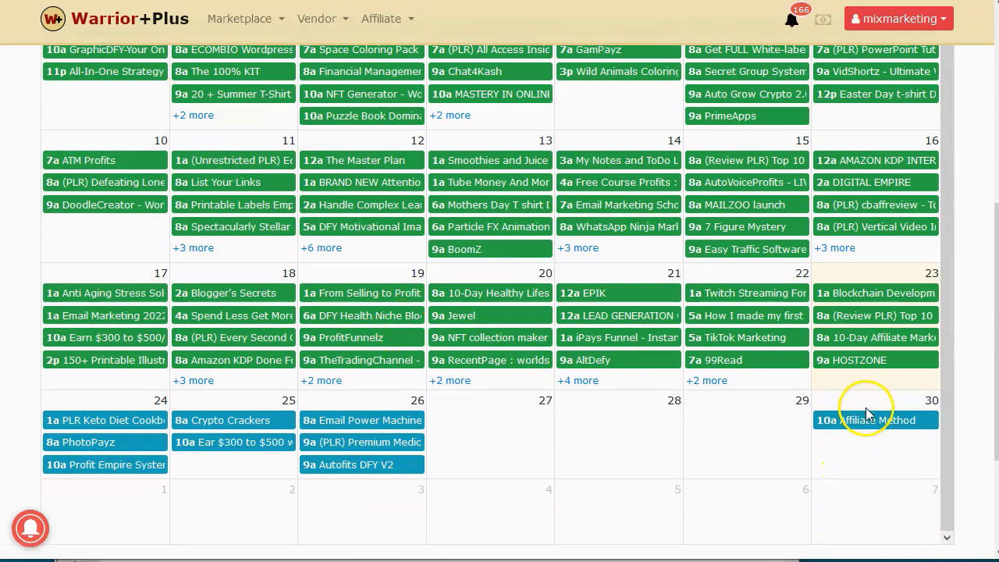
scroll(586, 308, up, 1)
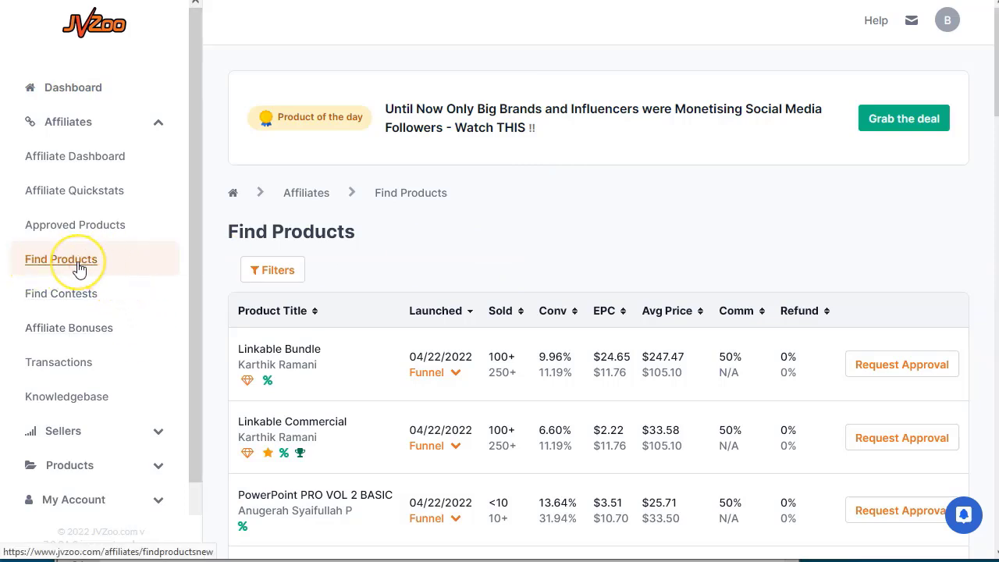
Step: Sort the affiliate Find Products list by units sold, highest first
scroll(497, 263, down, 2)
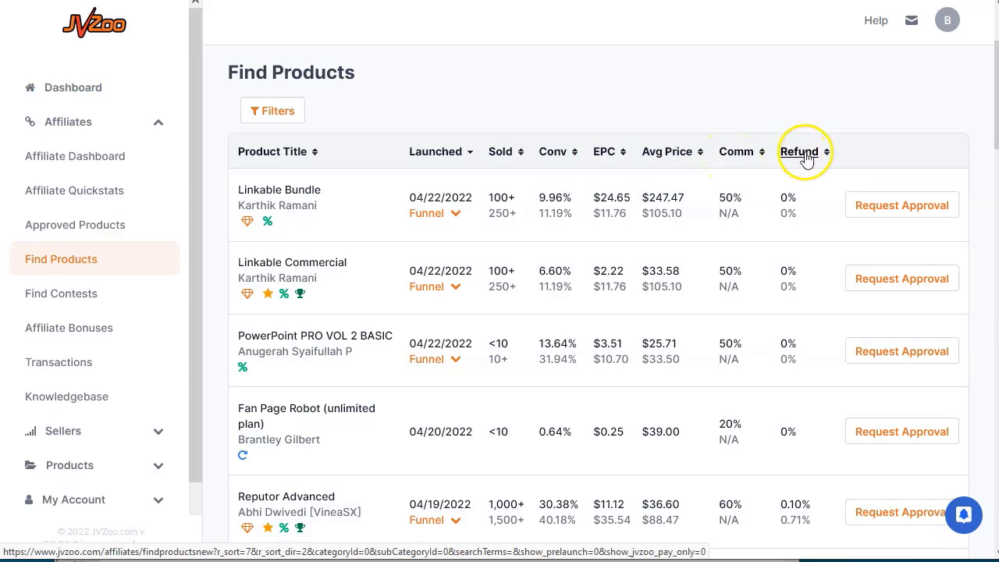
click(497, 153)
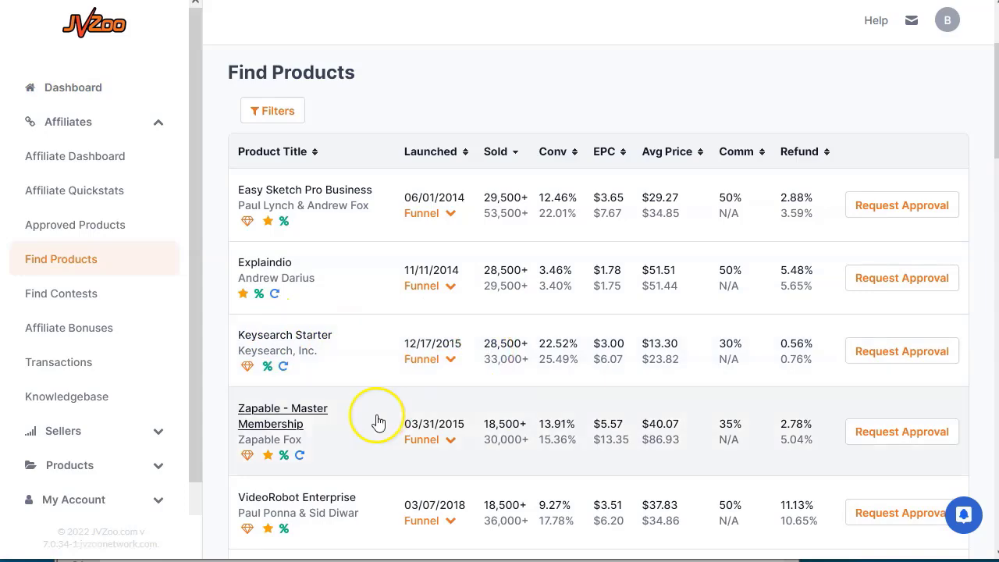
Step: Examine the best-selling products in the sorted list, comparing their launch dates, sales, conversions, prices, commissions and refund rates
scroll(351, 404, down, 1)
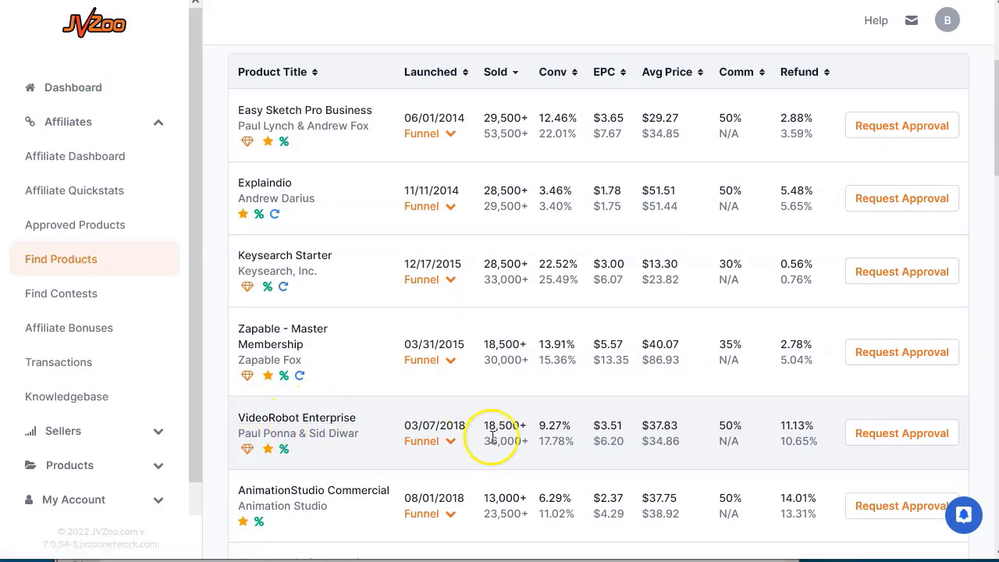
scroll(402, 374, down, 1)
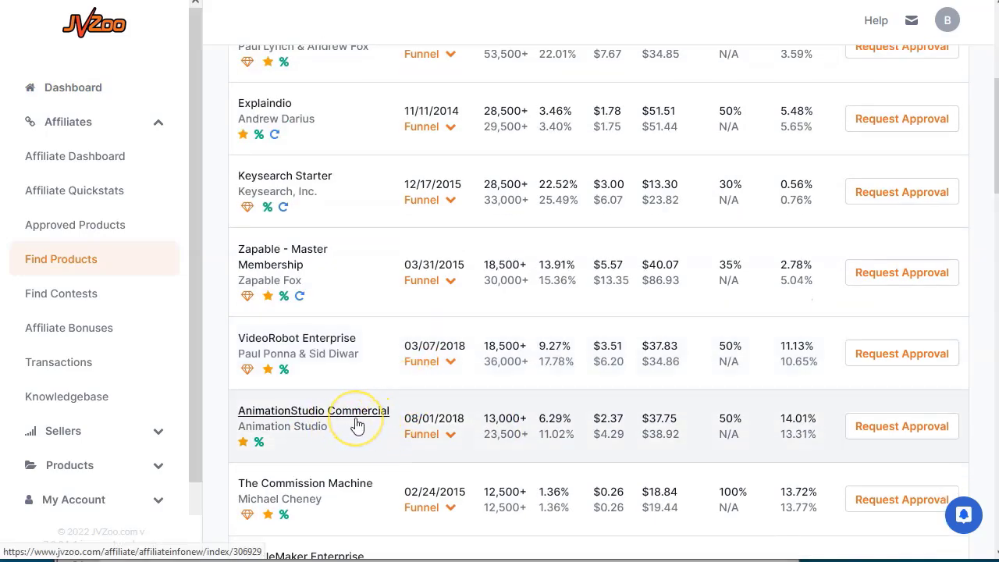
scroll(357, 426, up, 1)
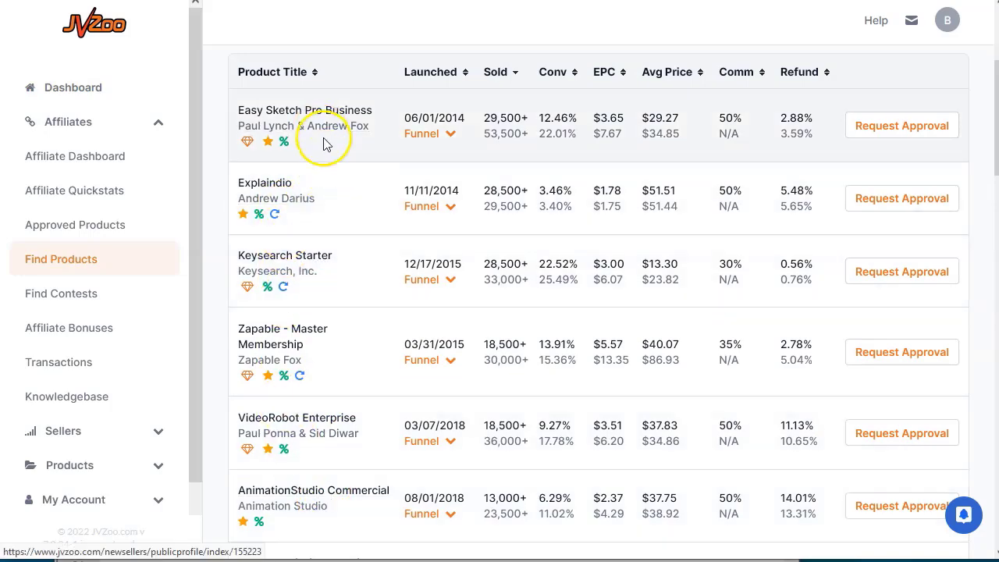
scroll(395, 315, down, 1)
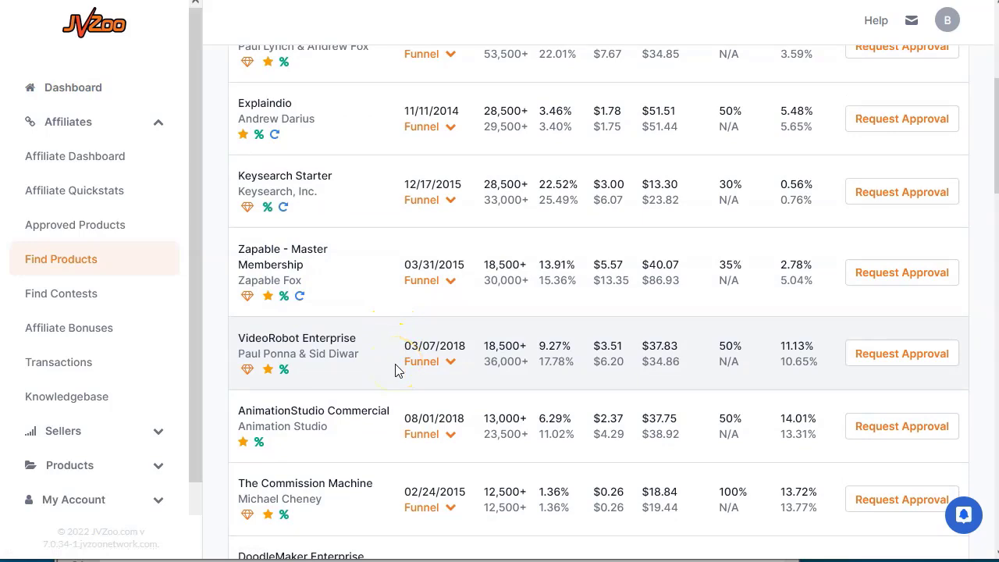
scroll(396, 371, down, 1)
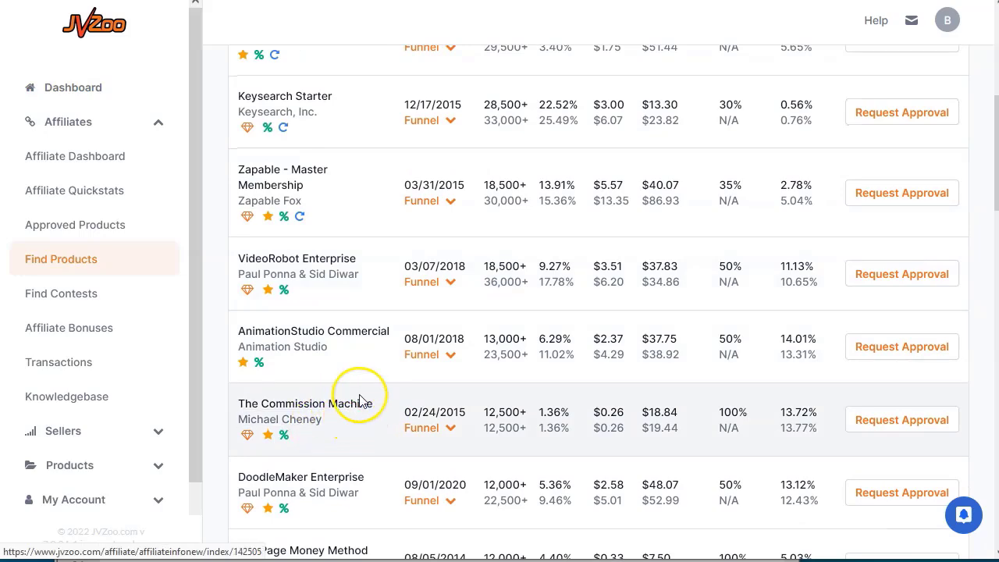
scroll(359, 401, down, 1)
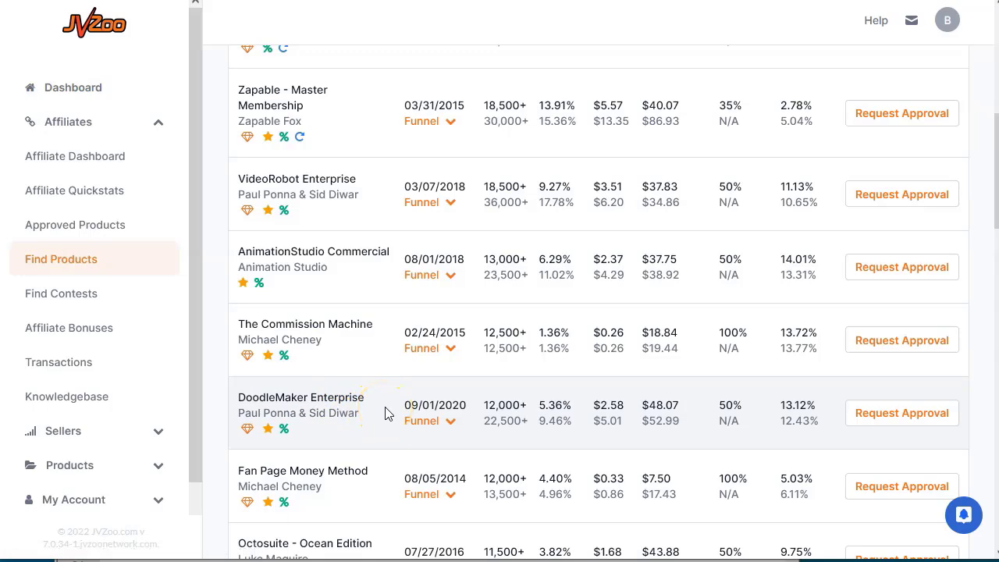
scroll(385, 413, down, 2)
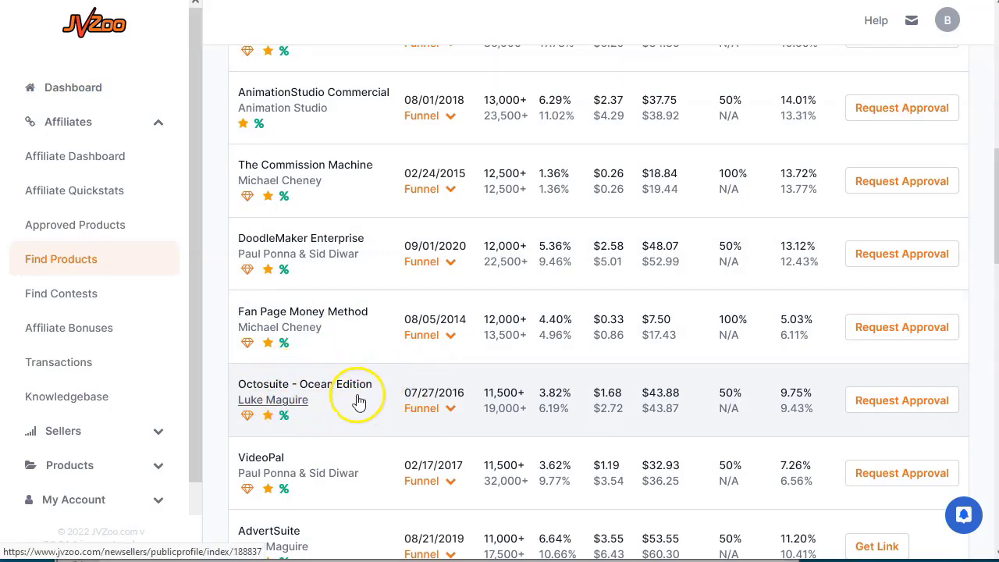
scroll(355, 397, up, 1)
scroll(375, 421, down, 2)
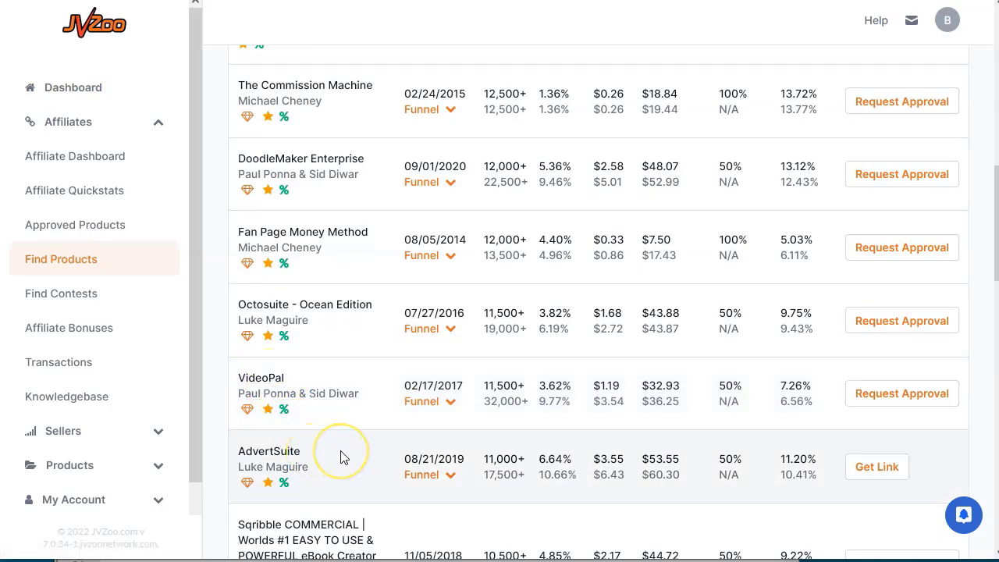
scroll(341, 455, up, 1)
scroll(341, 460, down, 6)
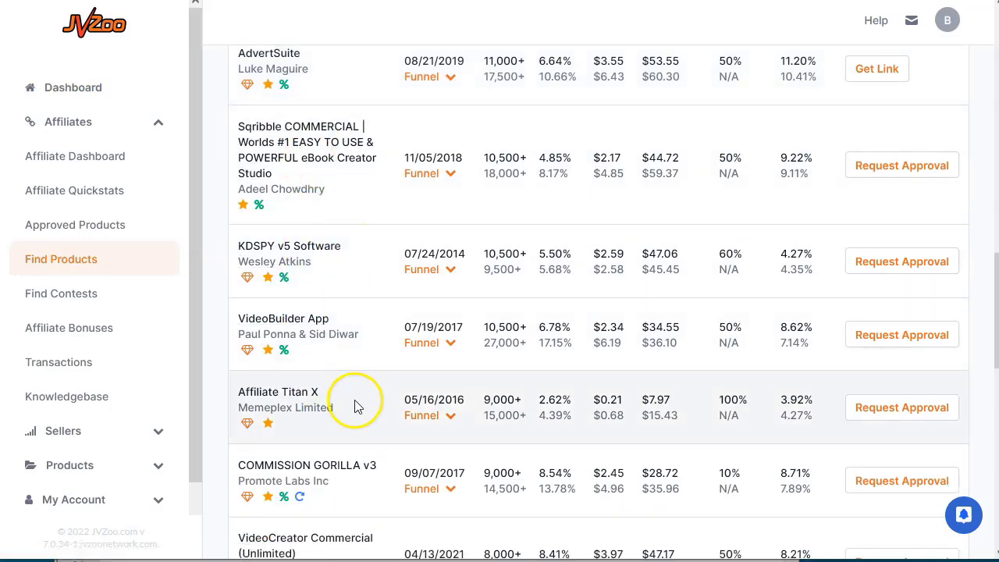
scroll(353, 435, up, 14)
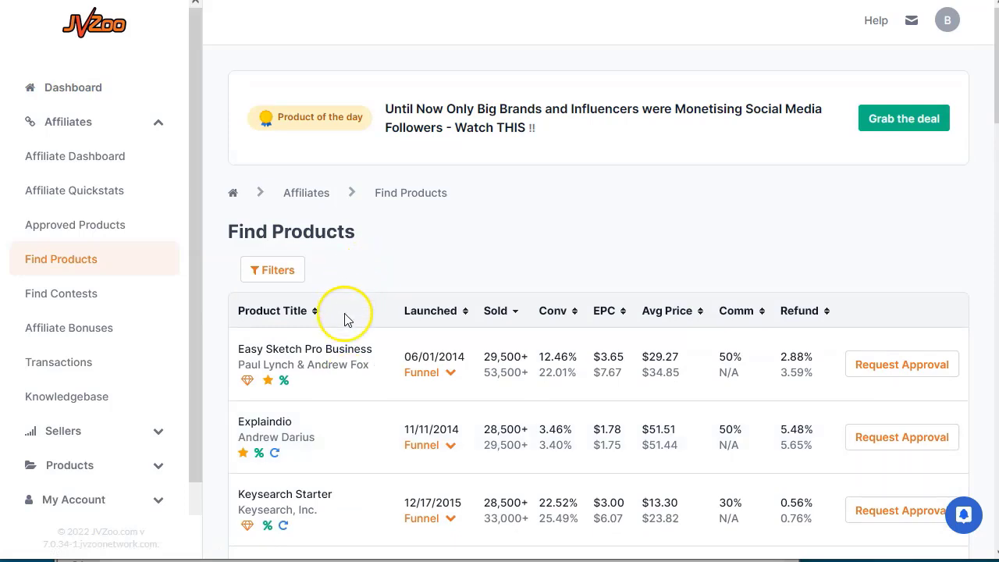
scroll(346, 320, down, 1)
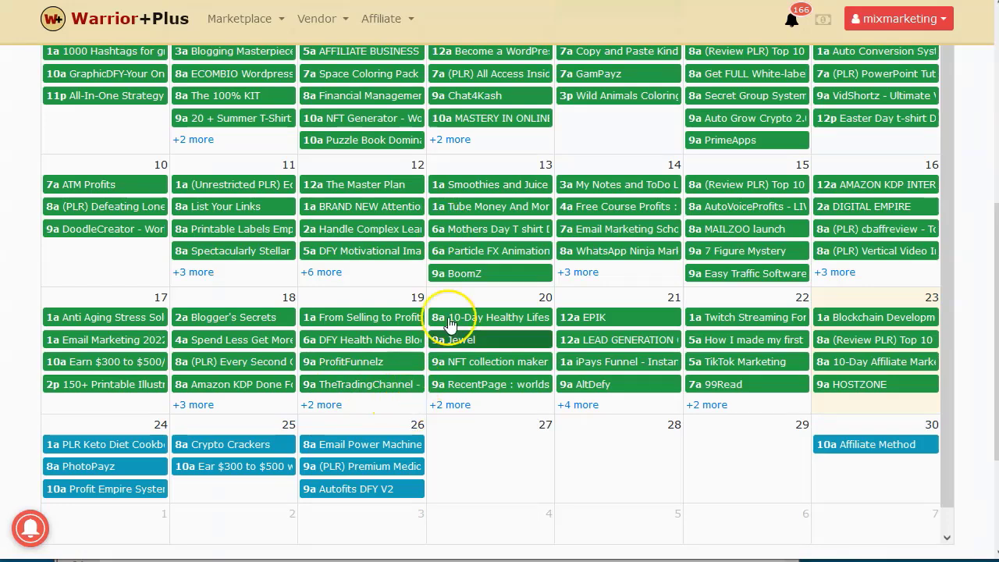
Step: Switch to Warrior+Plus, open its list of affiliate offers and choose Pulse Score as the sort order
scroll(449, 322, up, 3)
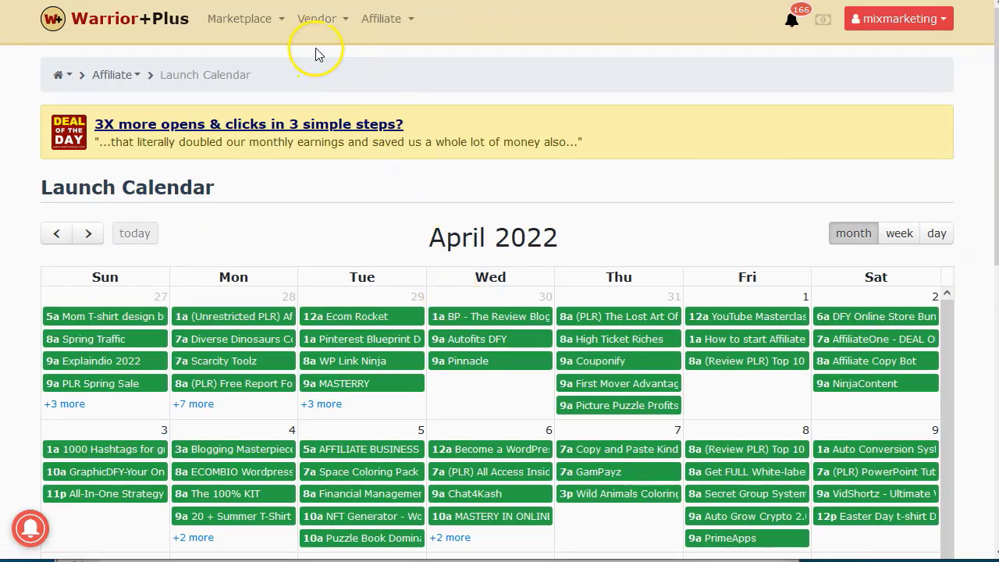
click(383, 18)
click(382, 81)
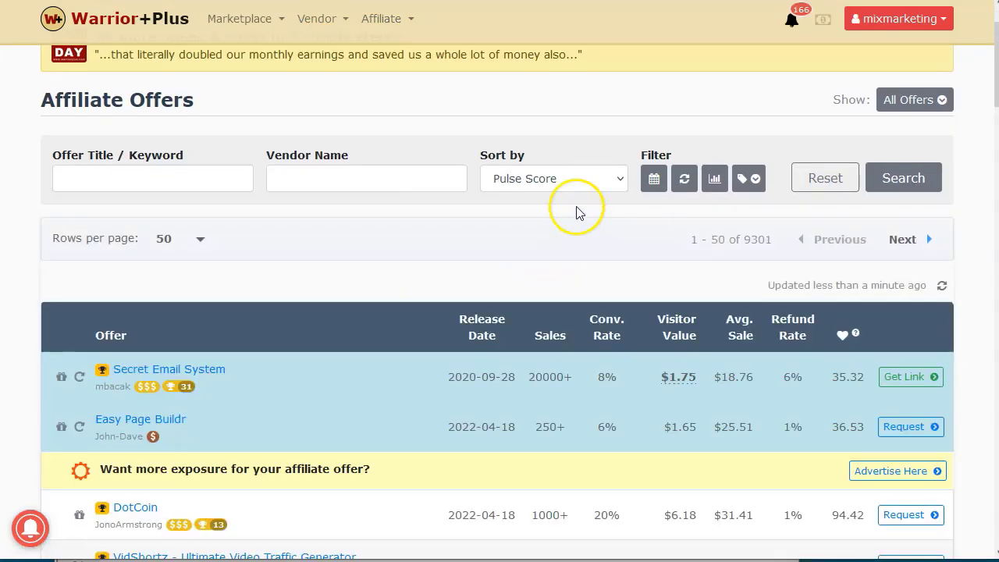
click(542, 185)
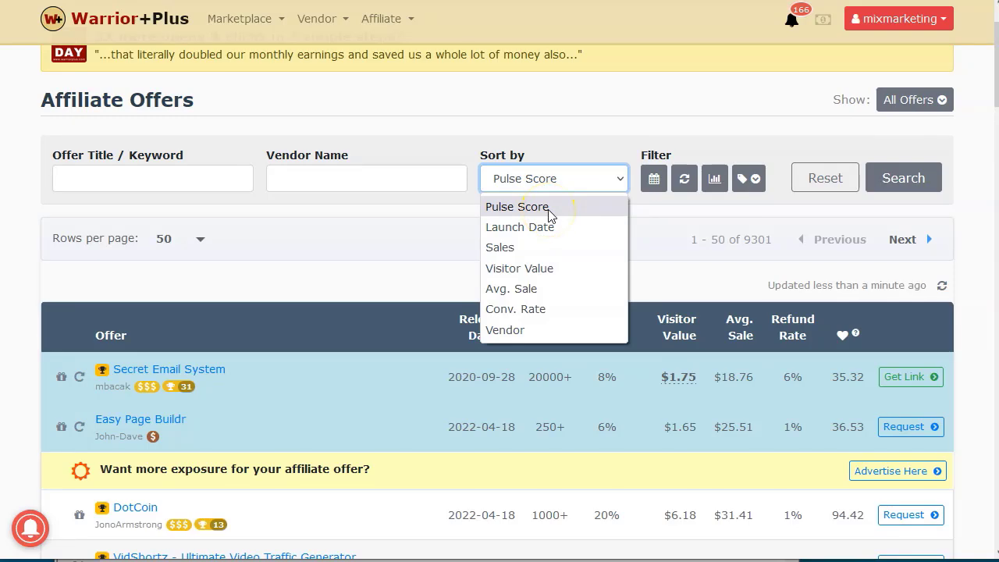
click(549, 212)
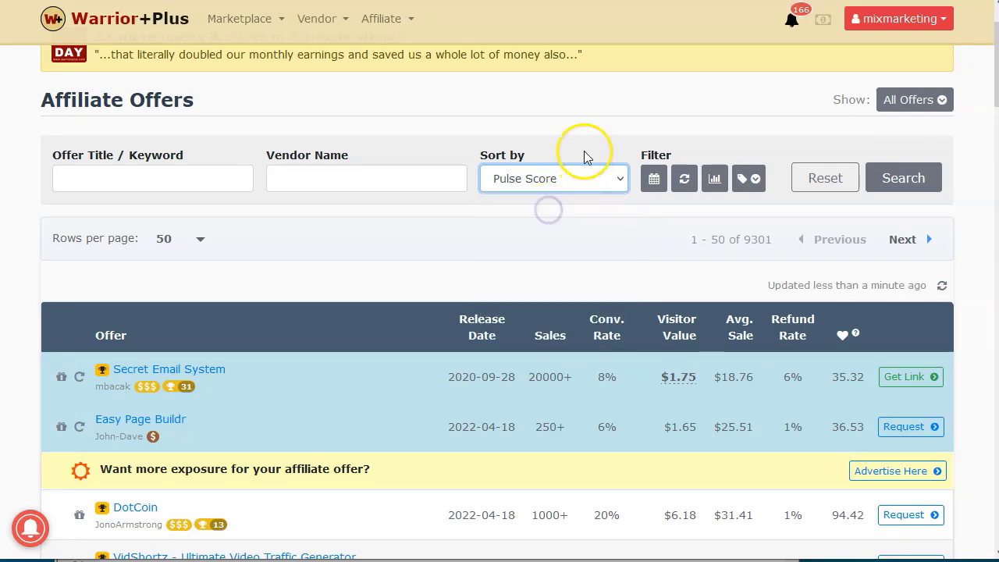
Step: Open the offer "The Click Engine - Get 100% REAL Buyer Traffic" from the list and show its products with prices and commissions
scroll(508, 257, down, 1)
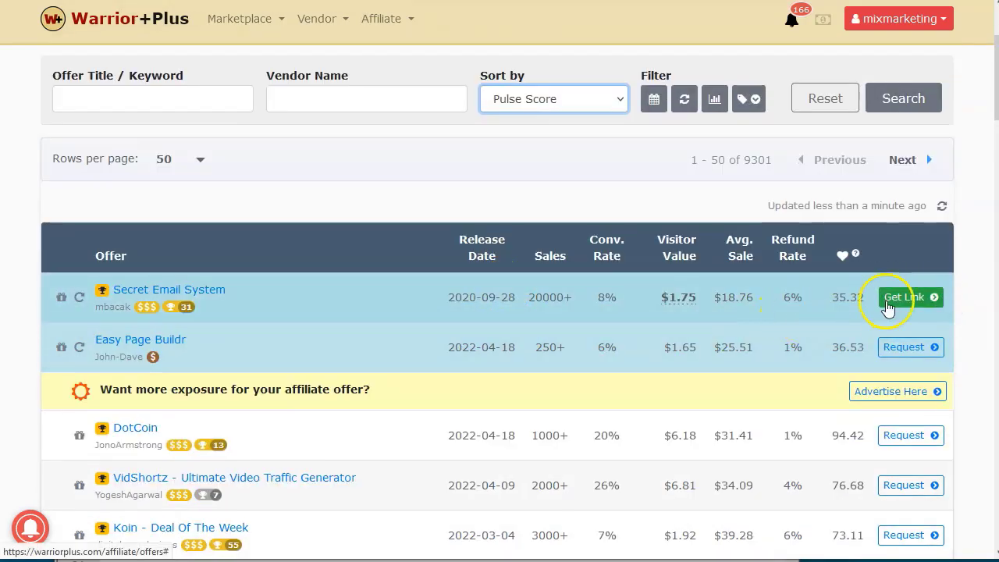
scroll(312, 394, down, 2)
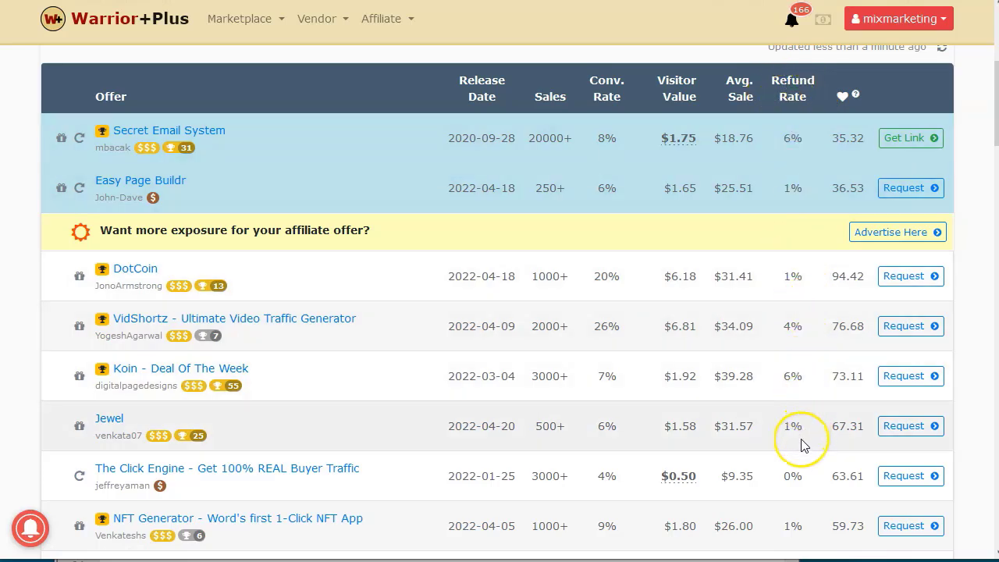
scroll(804, 441, down, 1)
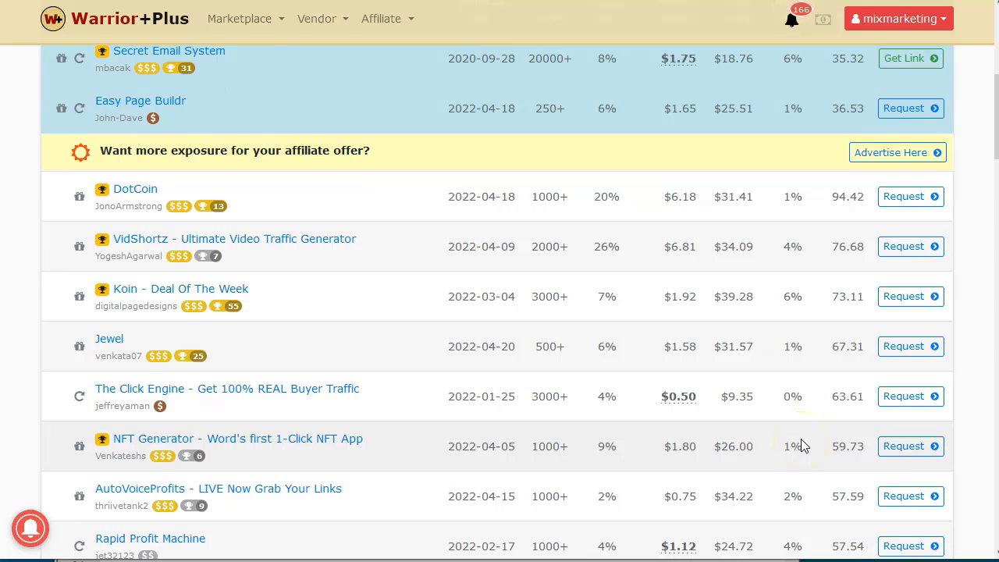
scroll(804, 445, down, 1)
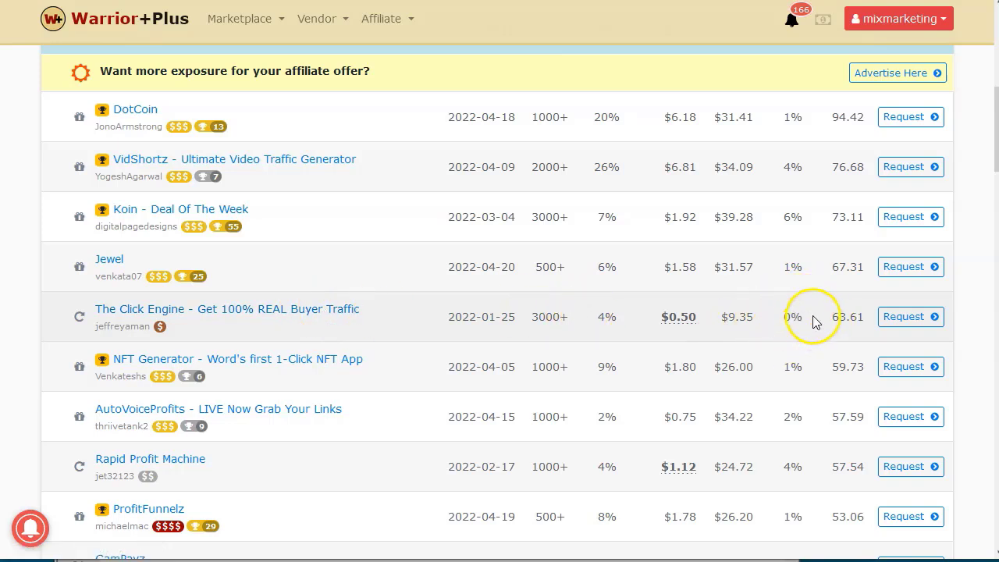
click(905, 324)
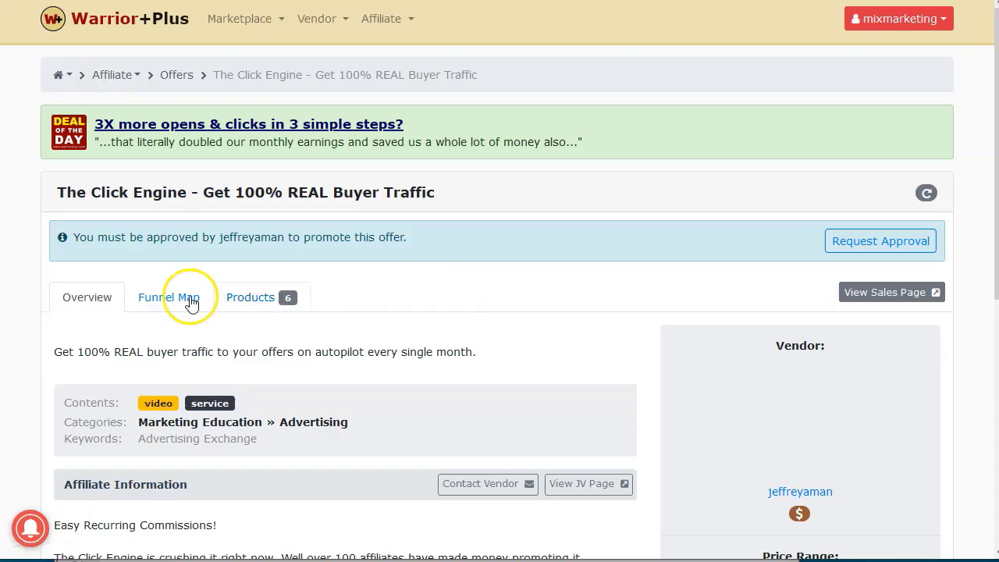
scroll(221, 313, down, 1)
click(236, 217)
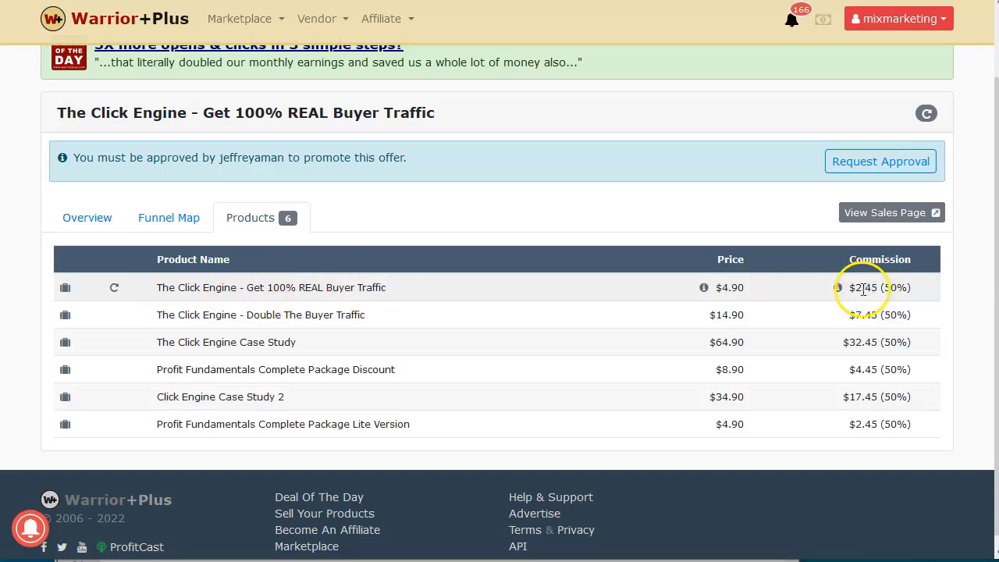
Step: Request approval to promote The Click Engine with the note "I love to promote your amazing product to my MMO community. Thank you in advance"
drag(742, 286, 716, 297)
click(305, 315)
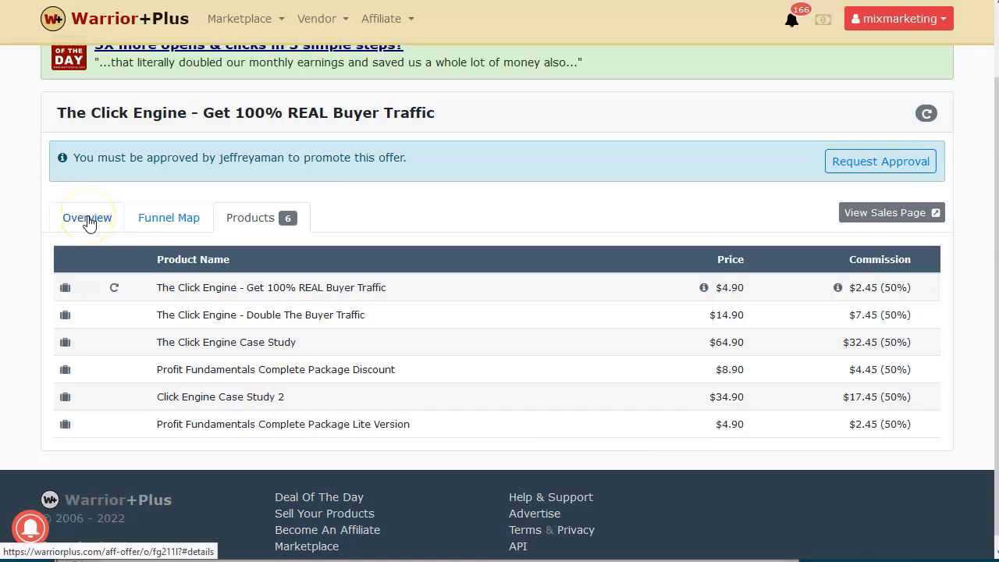
click(849, 161)
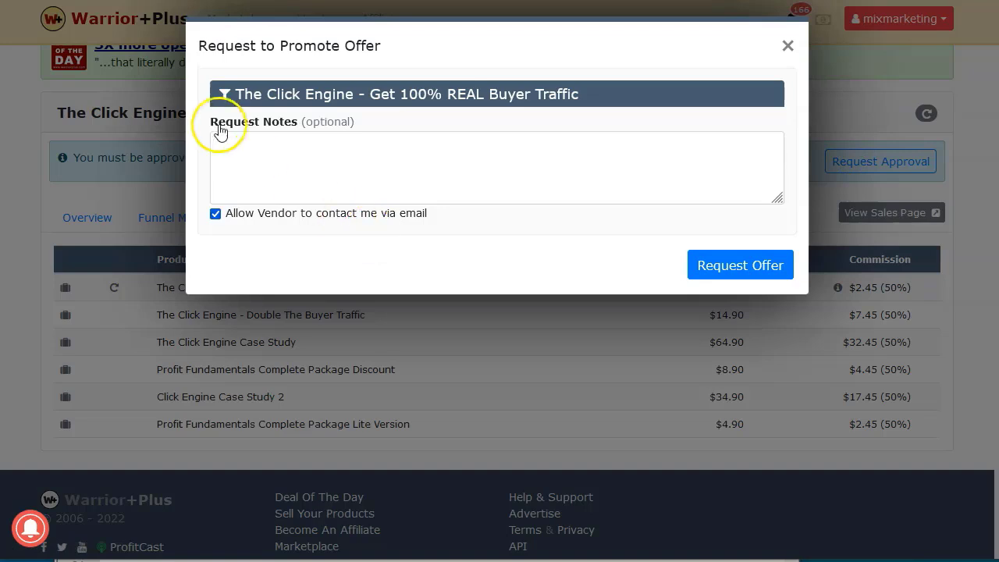
click(315, 141)
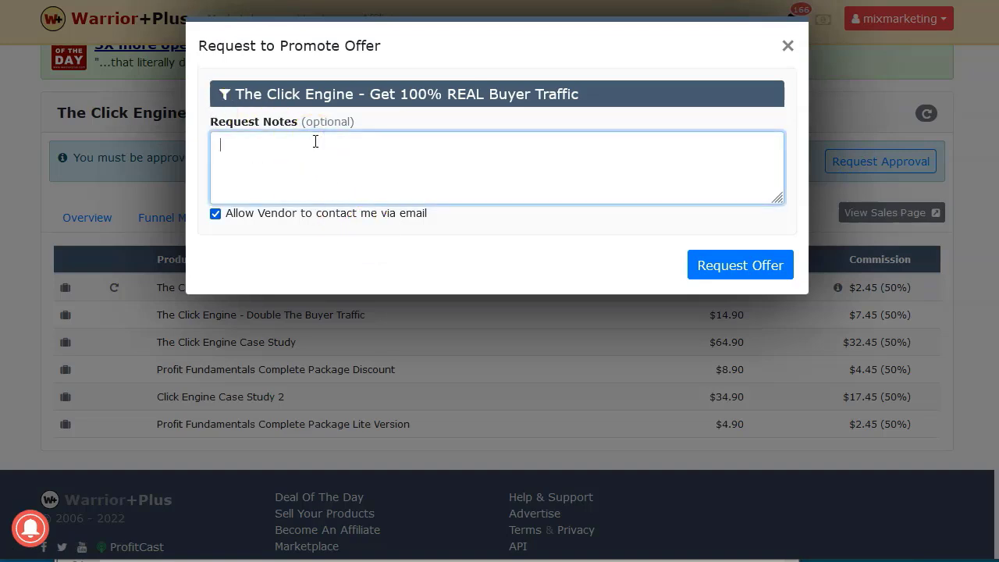
text(I love to promote your amazin)
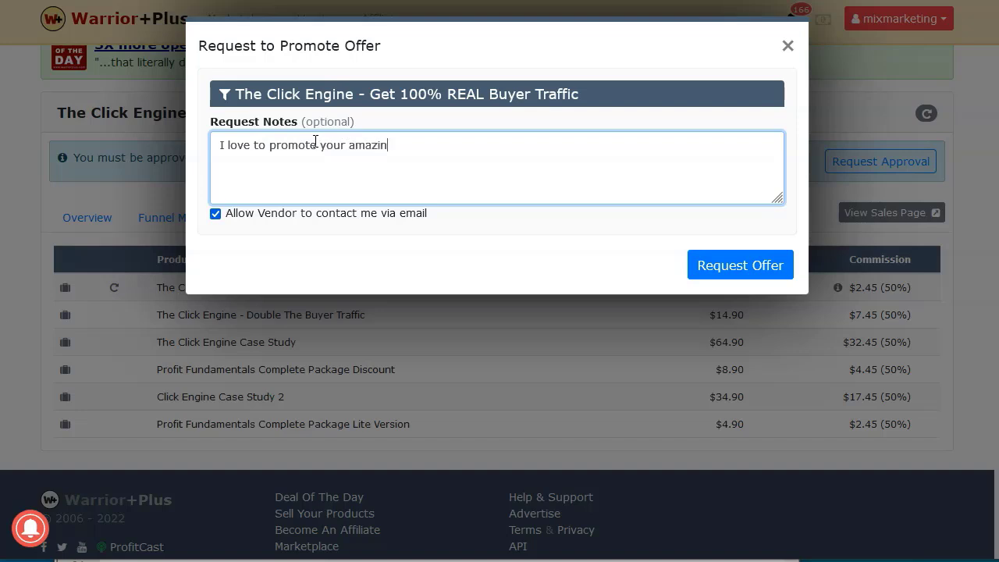
text(g product to my MM)
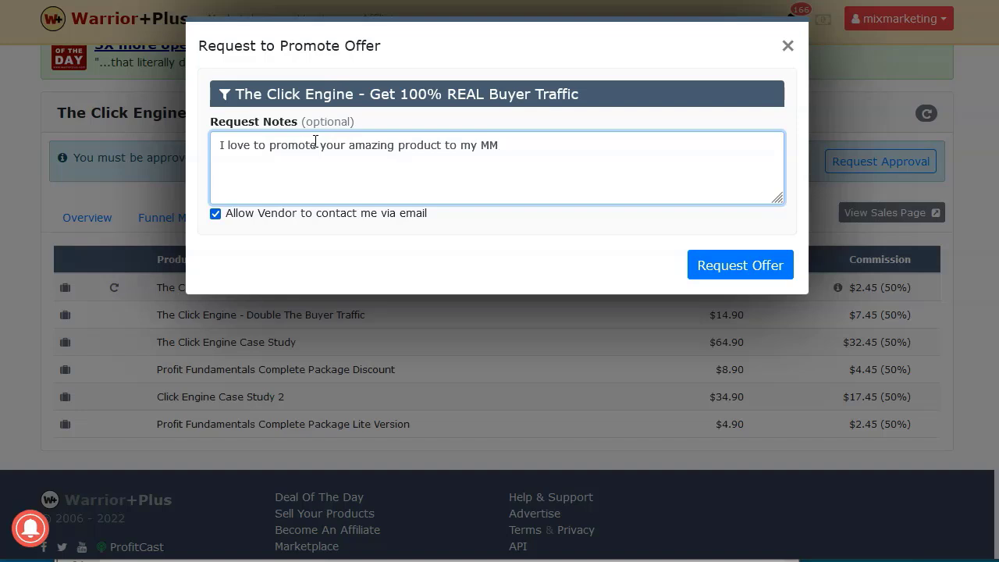
text(; commuThn)
key(BackSpace)
text(ank you in advance)
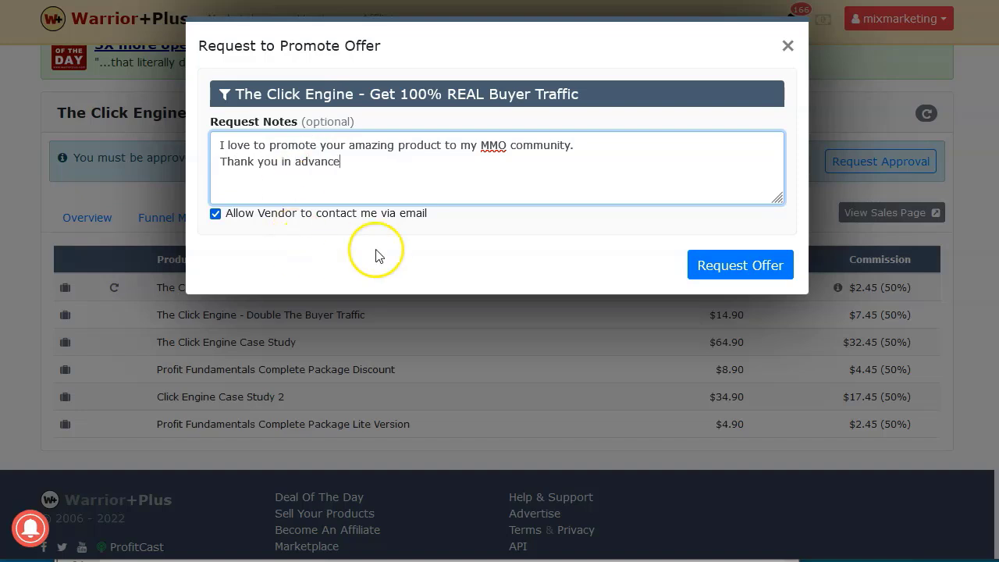
click(722, 266)
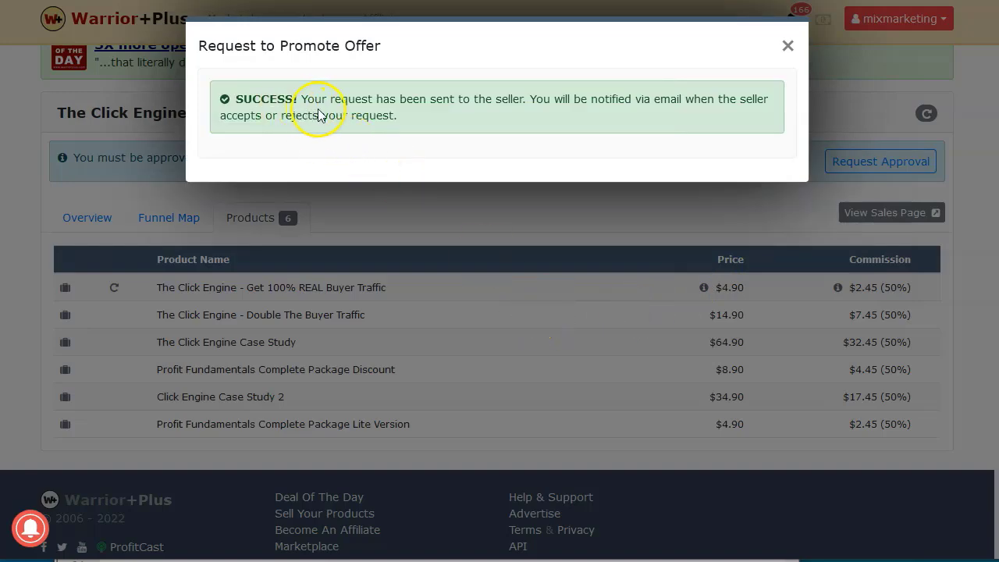
click(786, 46)
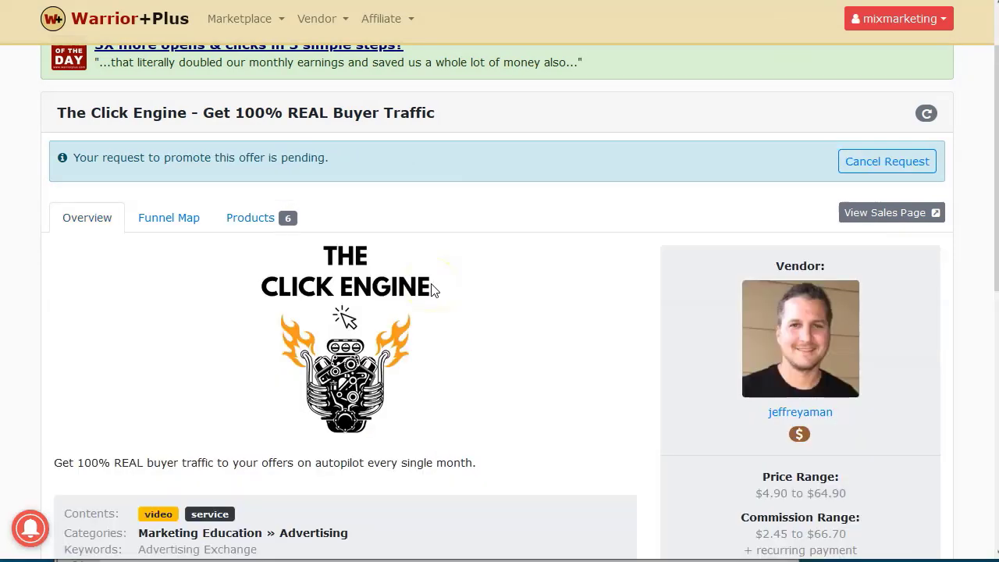
Step: Return to the Warrior+Plus list of affiliate offers and switch to JVZoo's Find Products list
scroll(442, 308, up, 1)
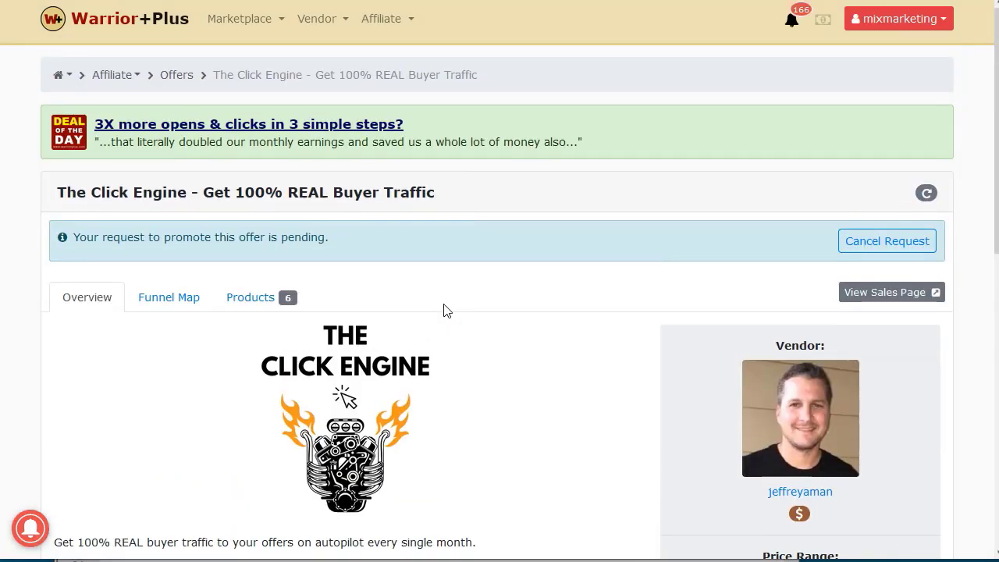
click(445, 320)
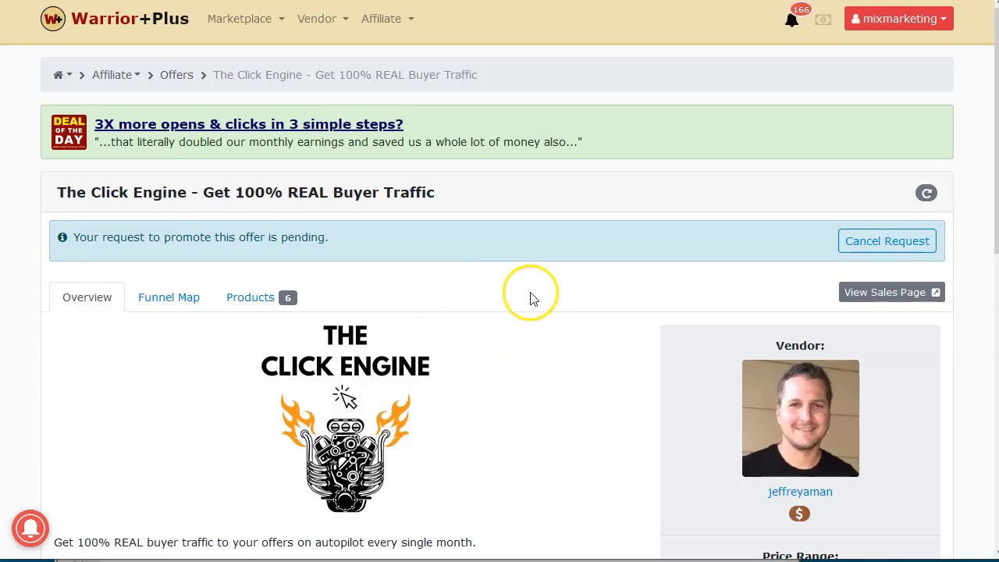
key(alt+Left)
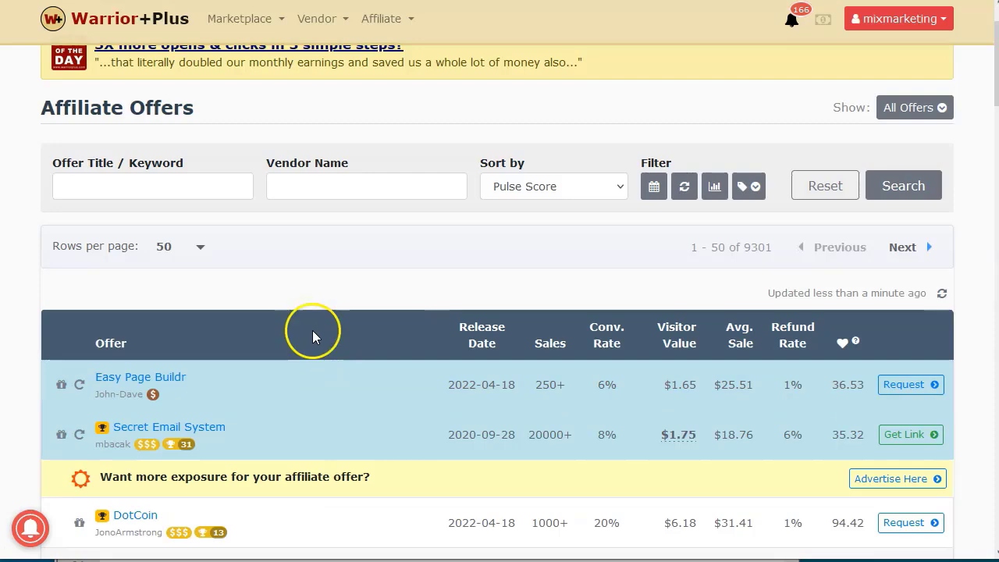
scroll(312, 330, down, 2)
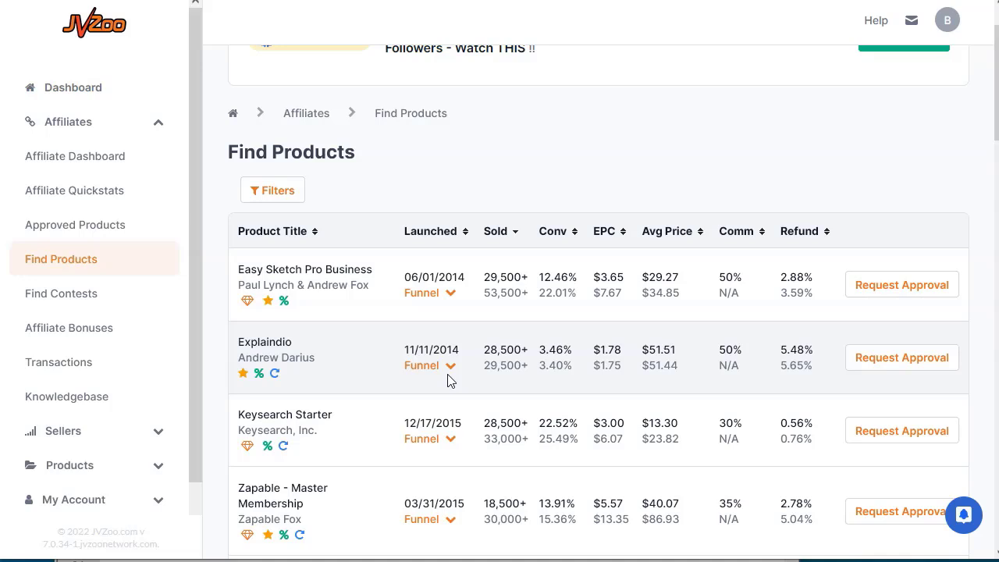
click(555, 356)
click(556, 356)
click(406, 326)
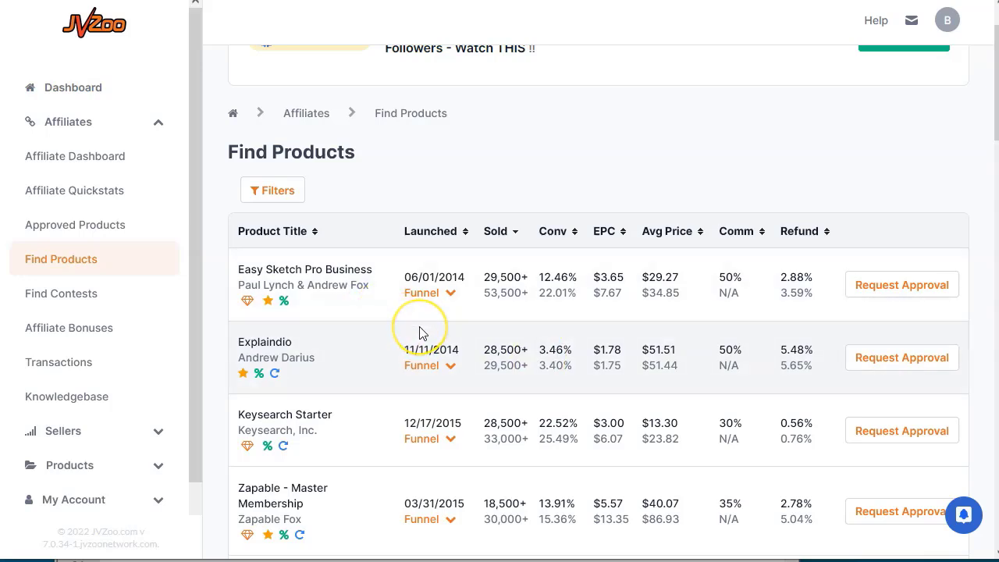
Step: Search Google for "linktree" from a new browser page and look through the results
click(317, 263)
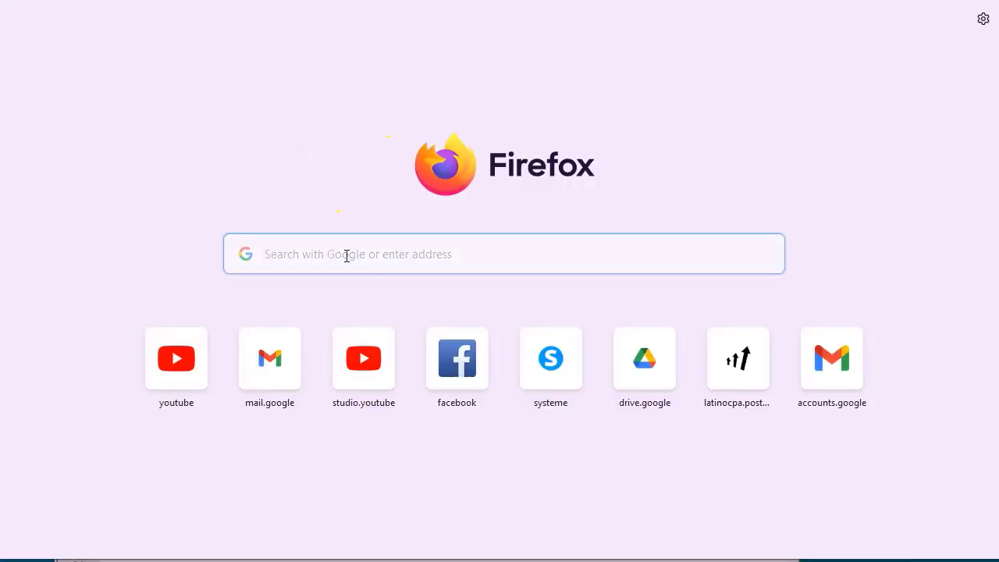
text(linktree)
key(Return)
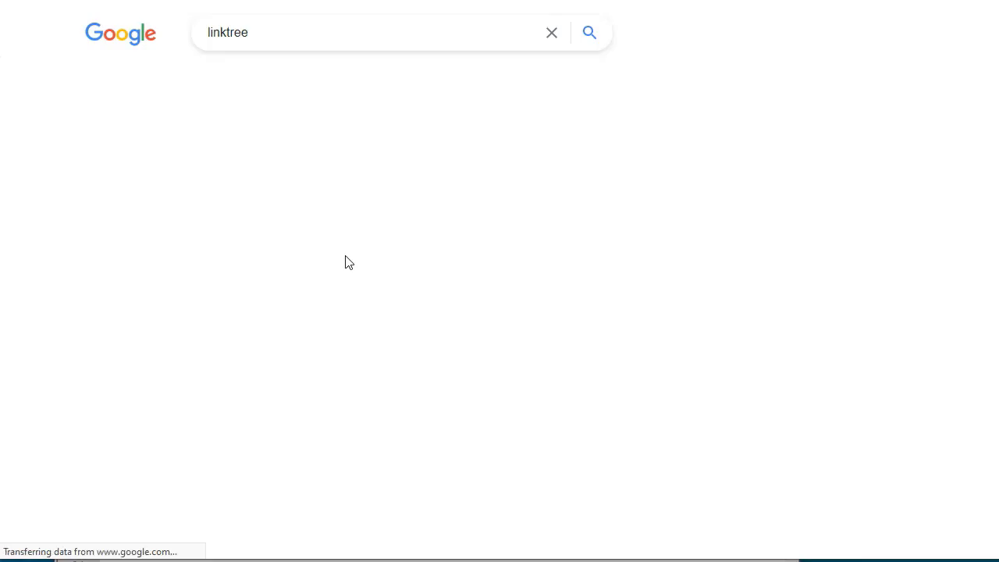
click(216, 209)
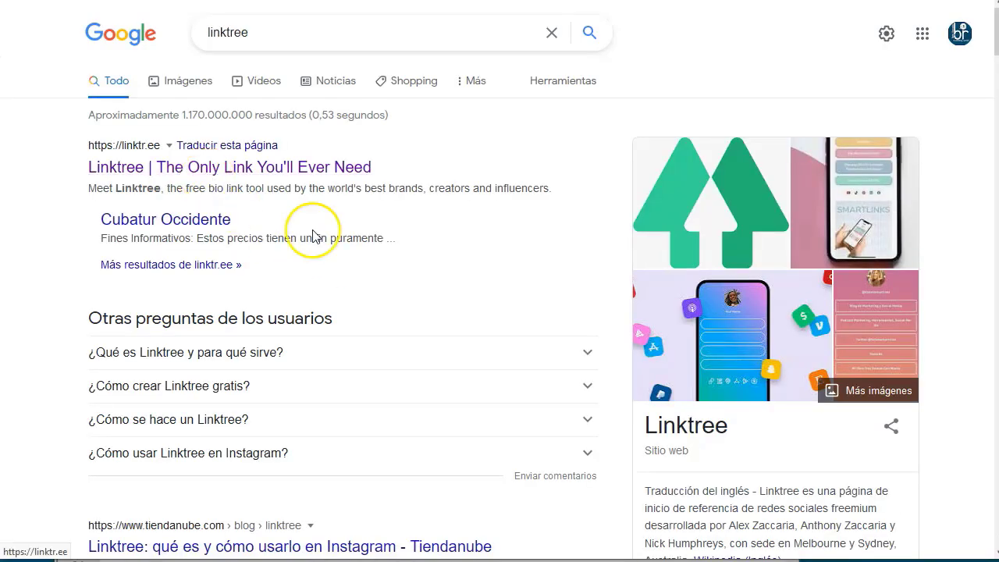
scroll(343, 378, down, 3)
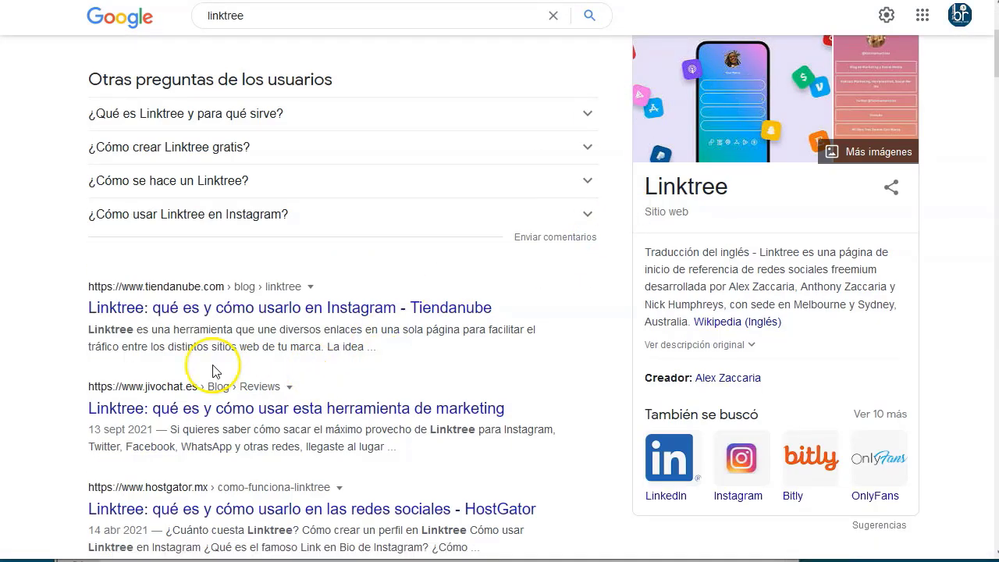
scroll(215, 371, up, 3)
scroll(211, 375, down, 1)
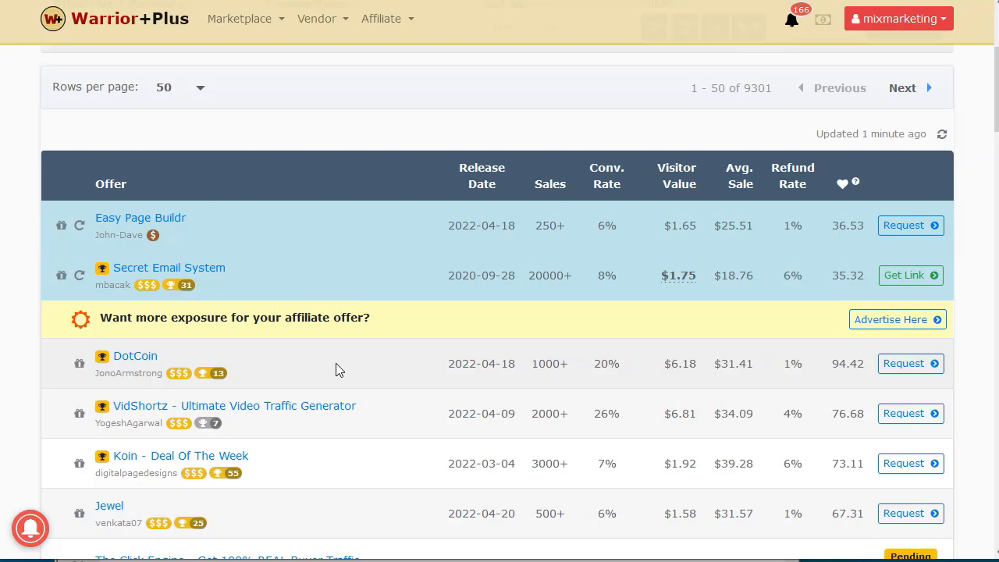
Step: Switch to the Systeme.io website, open its pricing page and examine the Free plan's price and limits
click(398, 208)
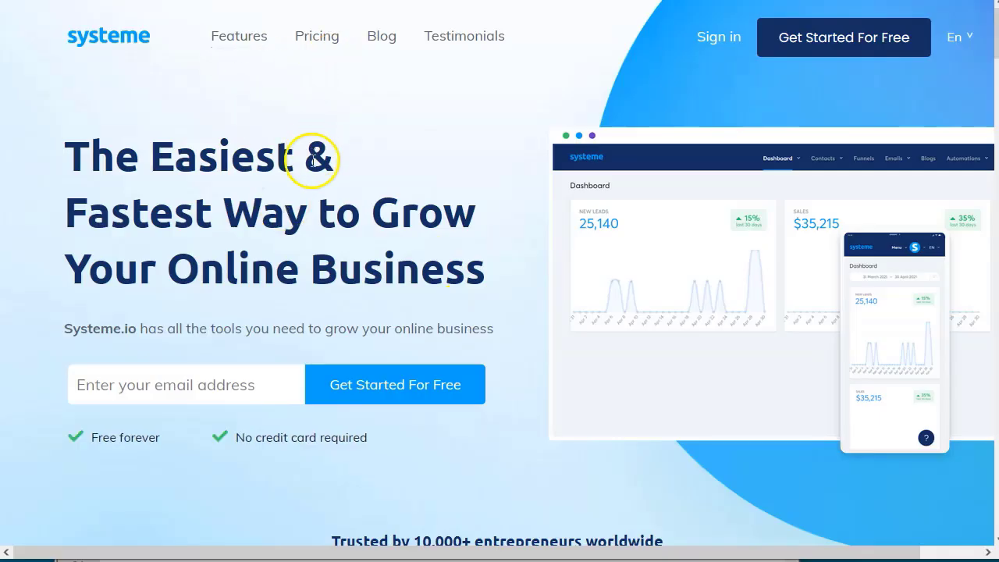
click(321, 36)
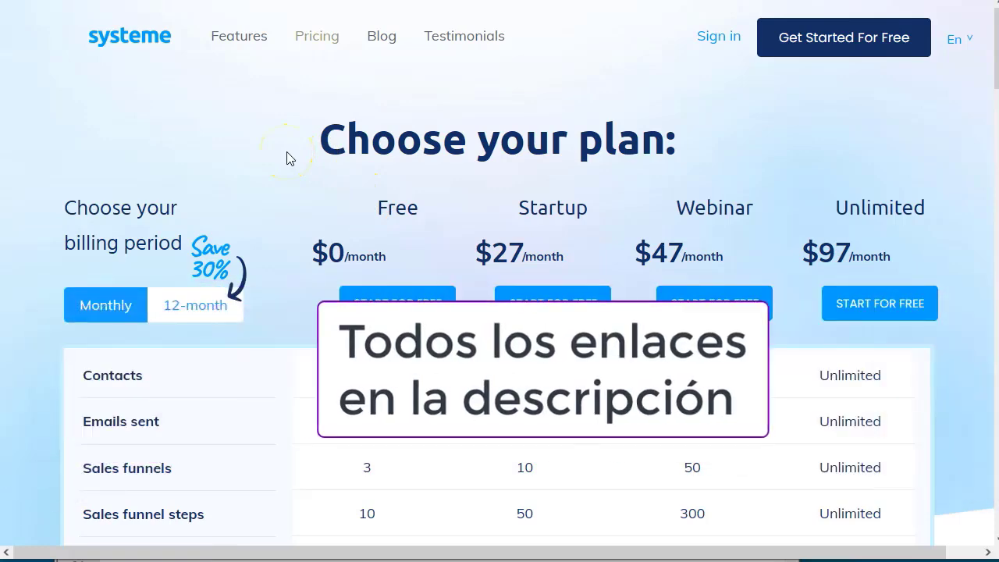
scroll(270, 200, down, 3)
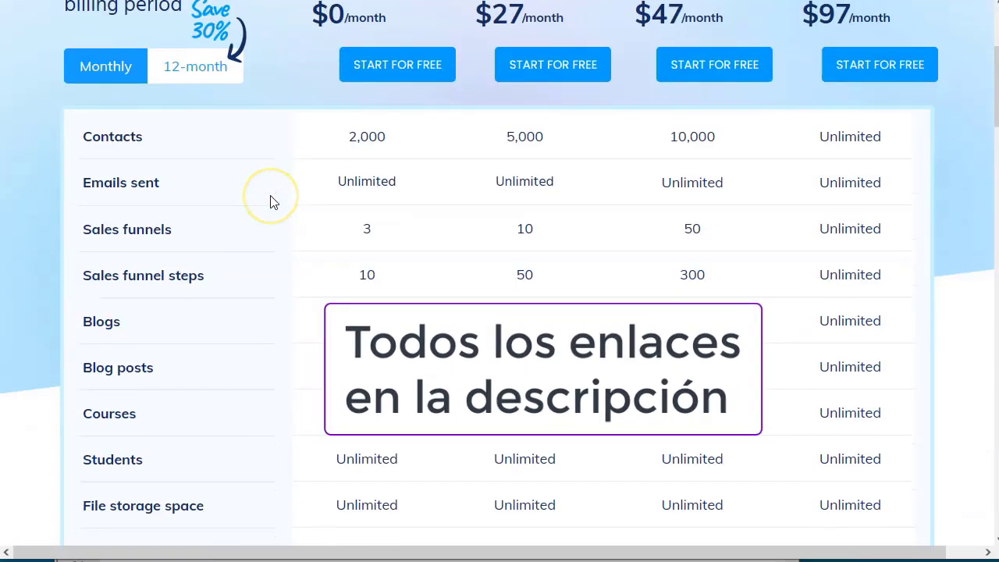
scroll(273, 201, up, 3)
scroll(270, 201, down, 1)
click(380, 126)
drag(380, 126, 424, 130)
click(385, 167)
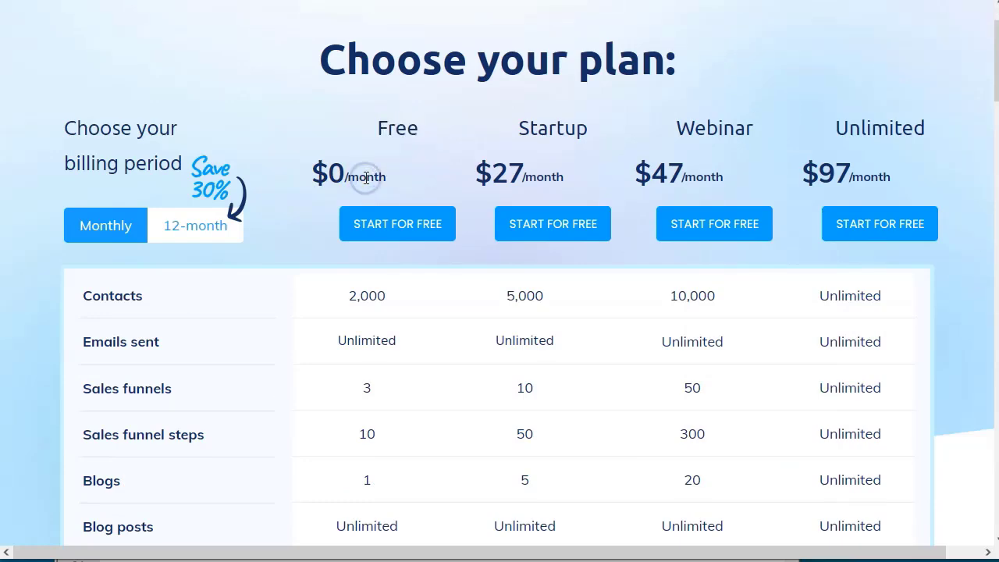
scroll(366, 178, down, 2)
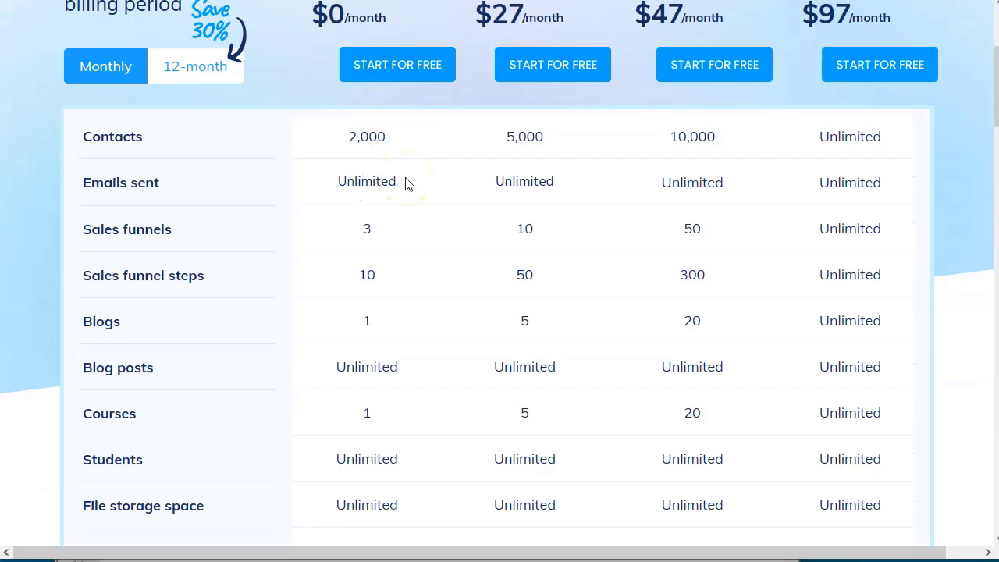
click(409, 265)
Step: View the Free plan's sign-up form, close it, and check that plan's limits for contacts and emails sent
click(379, 64)
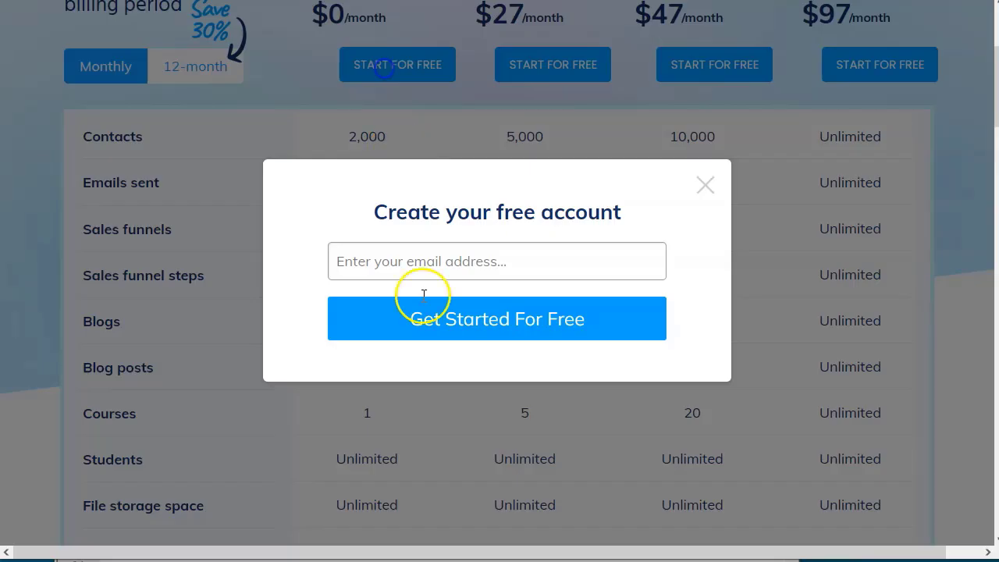
click(706, 185)
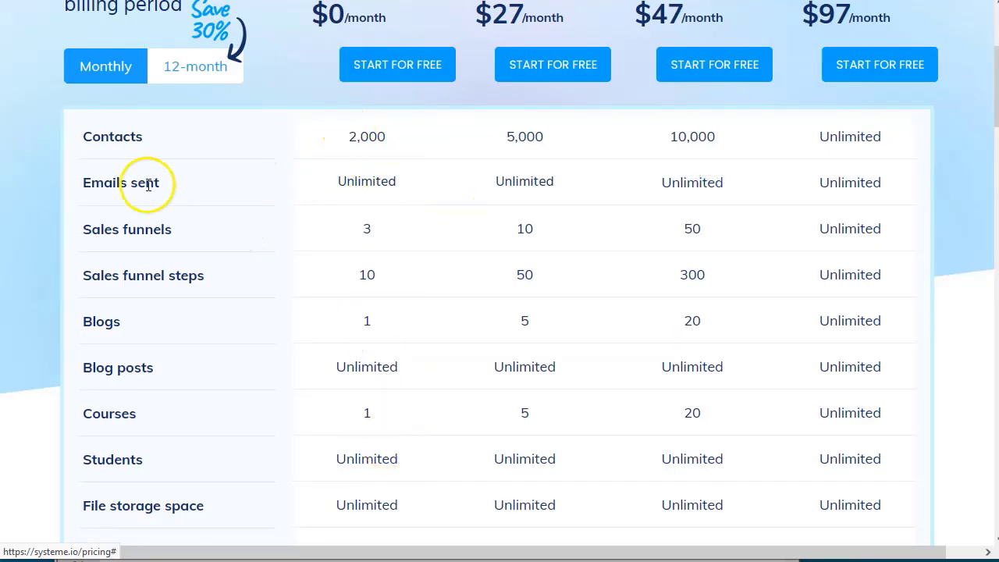
drag(345, 135, 397, 136)
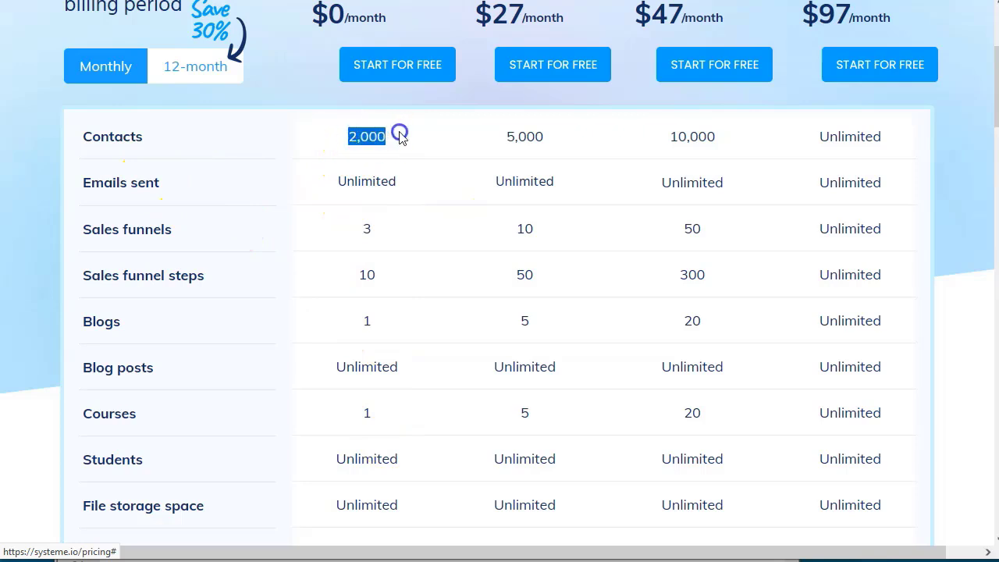
double_click(365, 180)
click(367, 180)
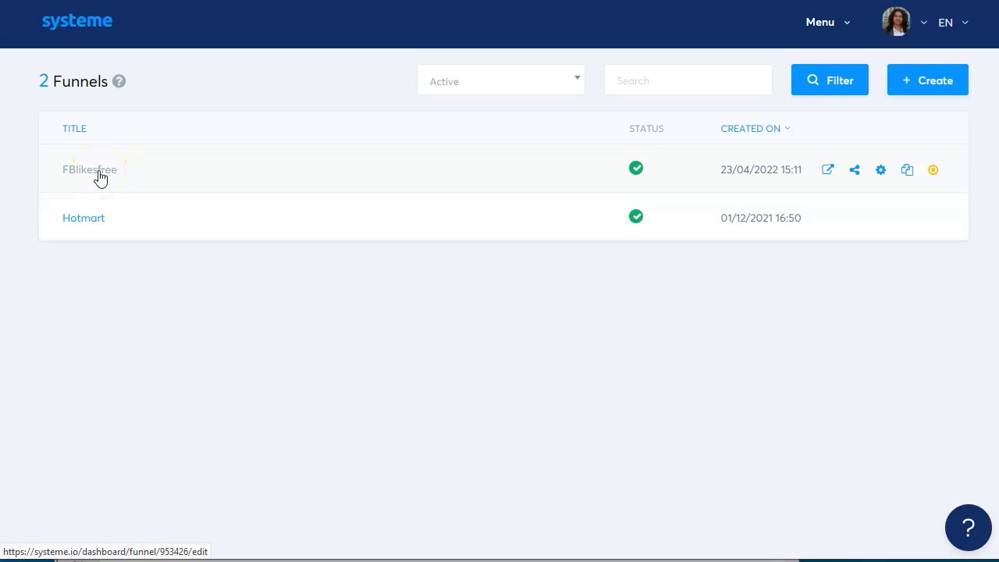
Step: Start a new funnel in the Systeme.io dashboard and choose "Build an audience" as its goal
click(930, 86)
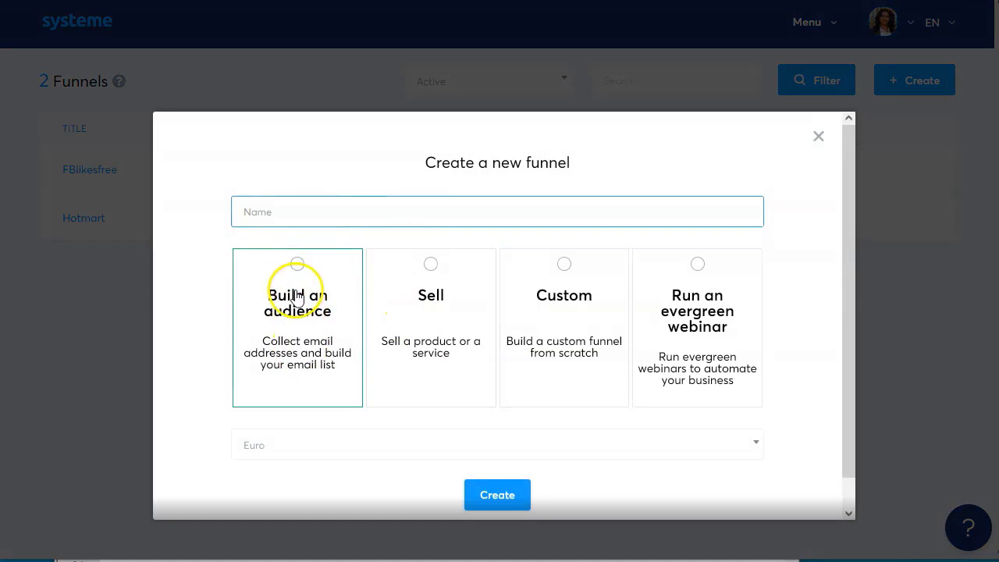
click(269, 301)
click(288, 215)
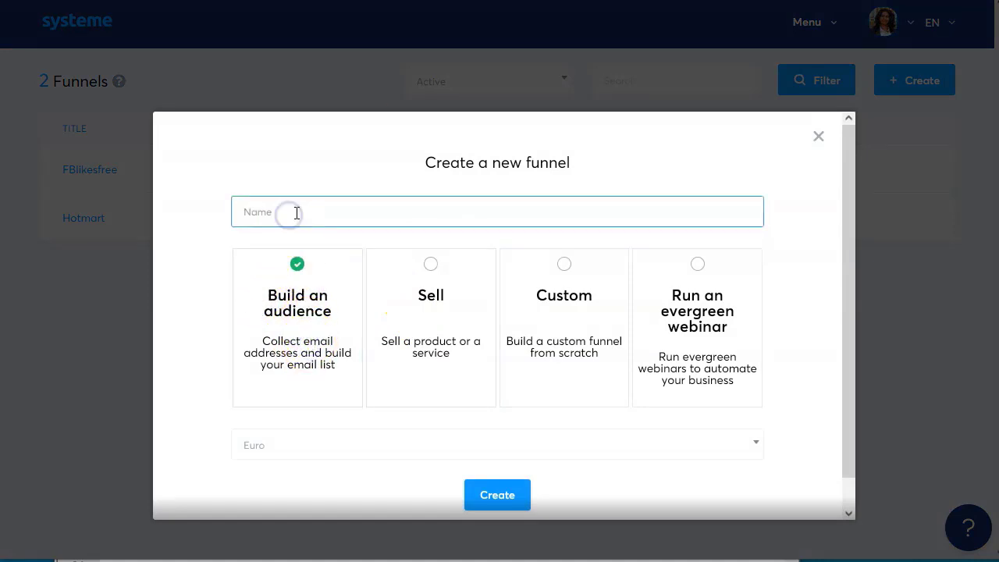
Step: Switch to the Google results for "best traffic software on JVZoo" and examine the listed traffic products and their affiliate information pages
click(410, 172)
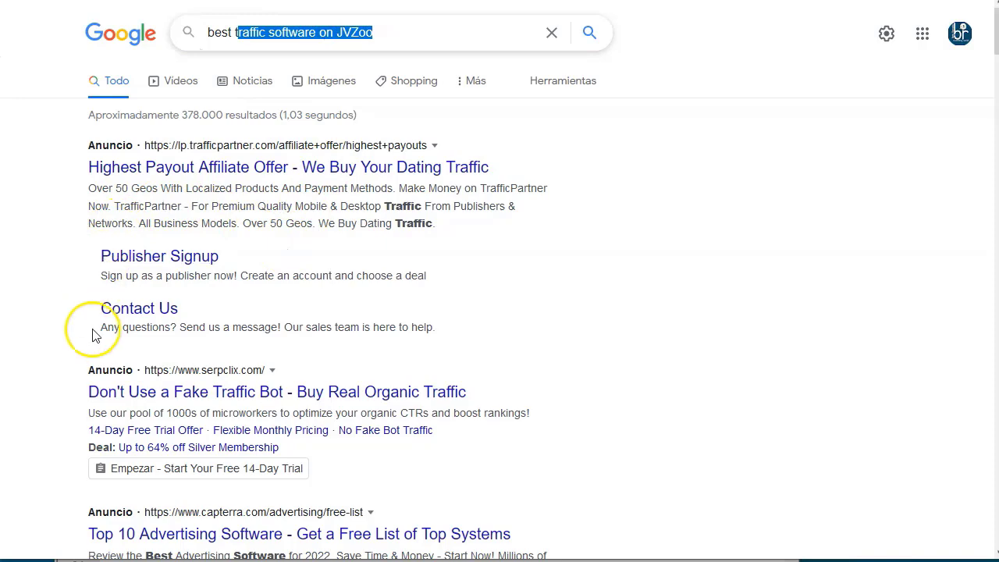
scroll(92, 367, down, 2)
scroll(105, 386, down, 3)
scroll(504, 256, up, 4)
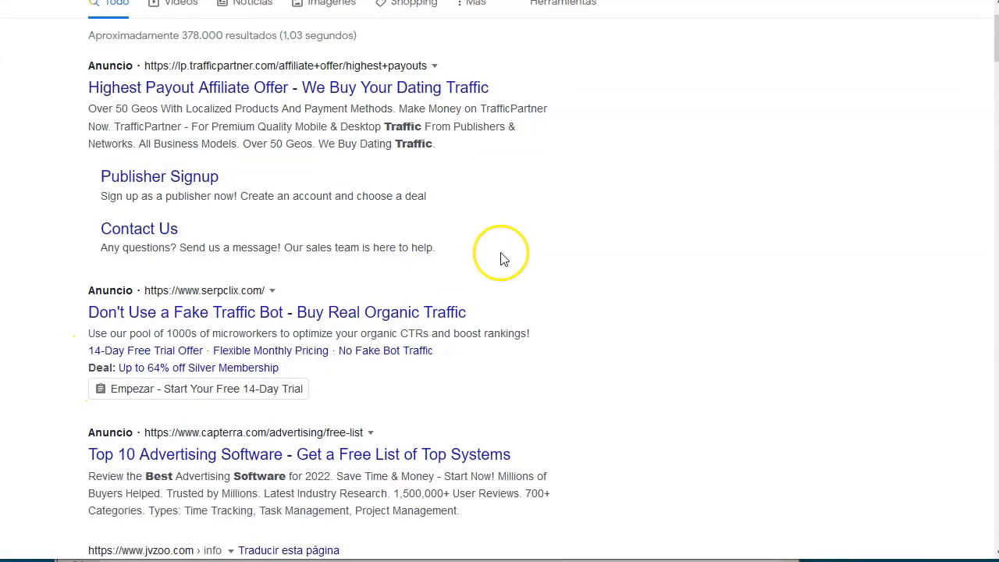
scroll(505, 256, up, 1)
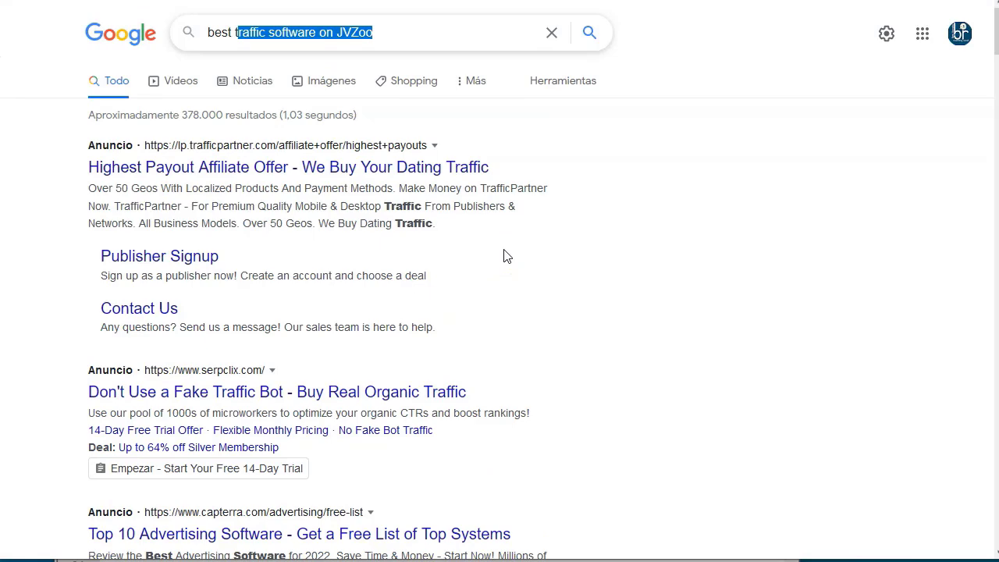
scroll(504, 256, down, 2)
scroll(450, 350, down, 1)
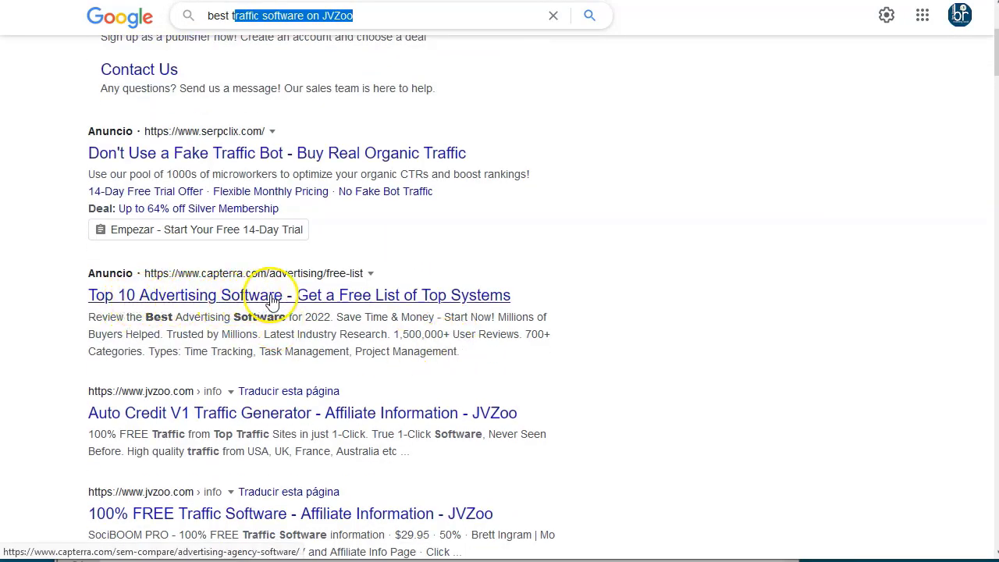
scroll(261, 296, down, 4)
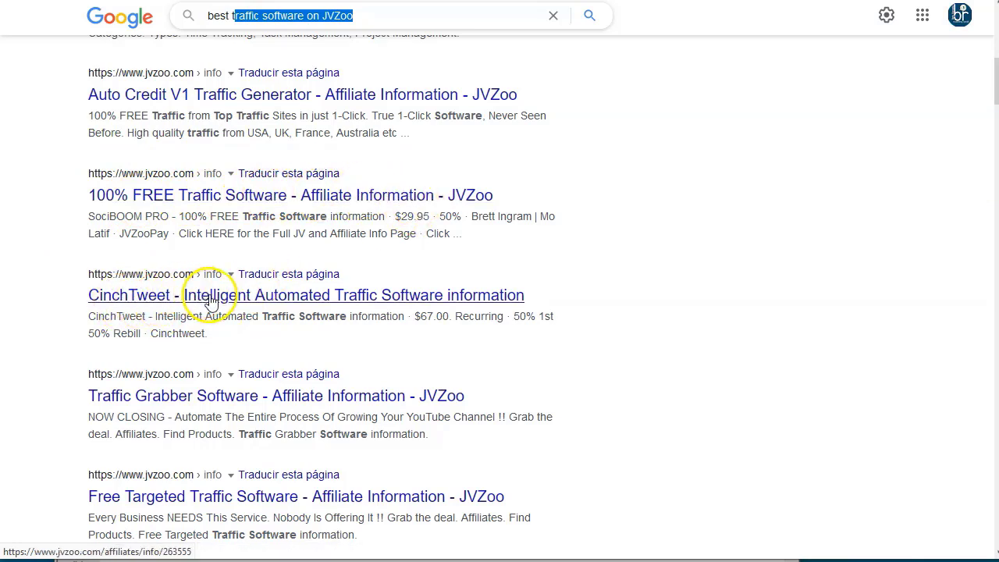
scroll(401, 304, down, 1)
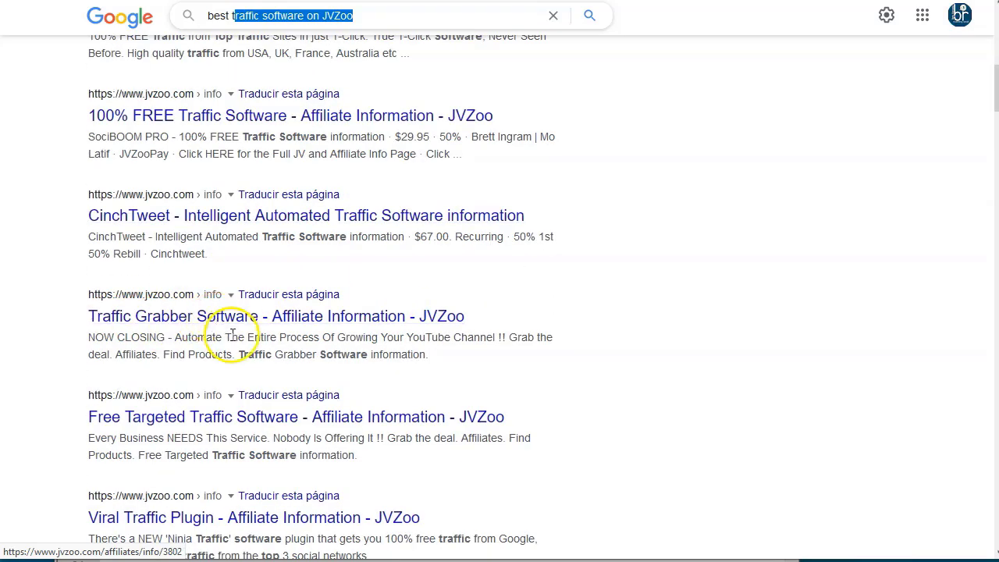
Step: Finish viewing the JVZoo results, search Google for "best traffic software on Warriorplus" and look through what is listed
scroll(226, 335, down, 3)
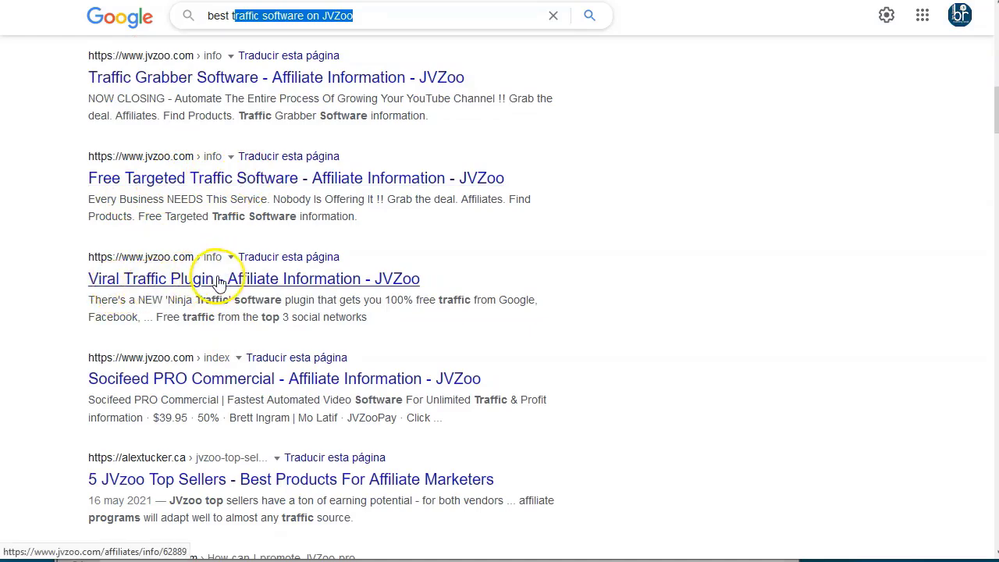
scroll(218, 282, down, 1)
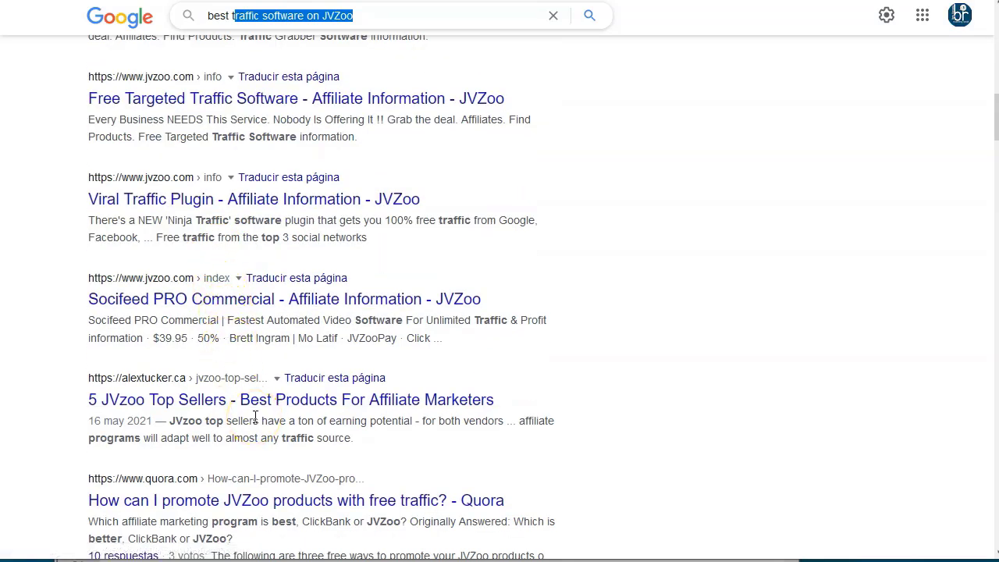
scroll(256, 416, up, 10)
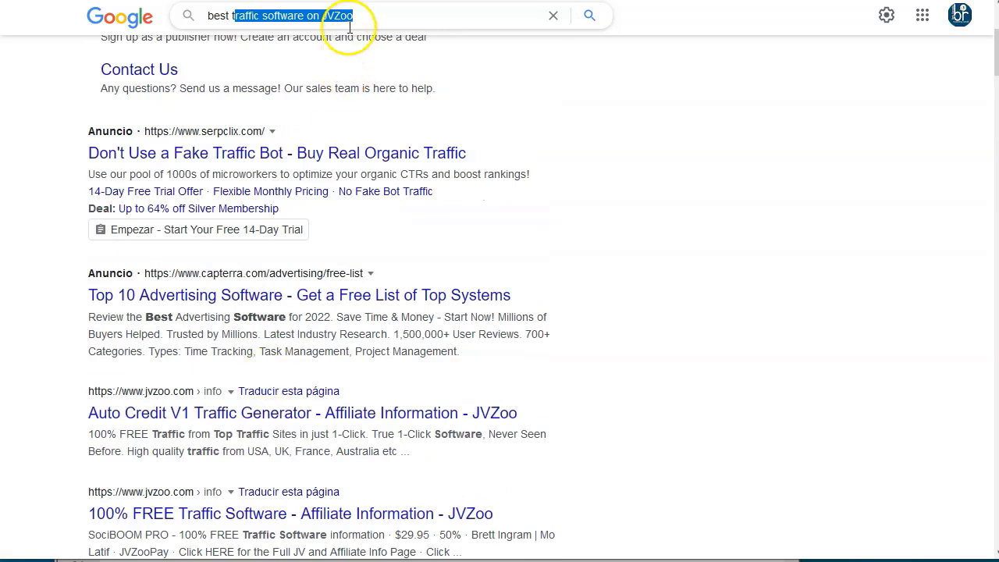
click(344, 17)
text(W)
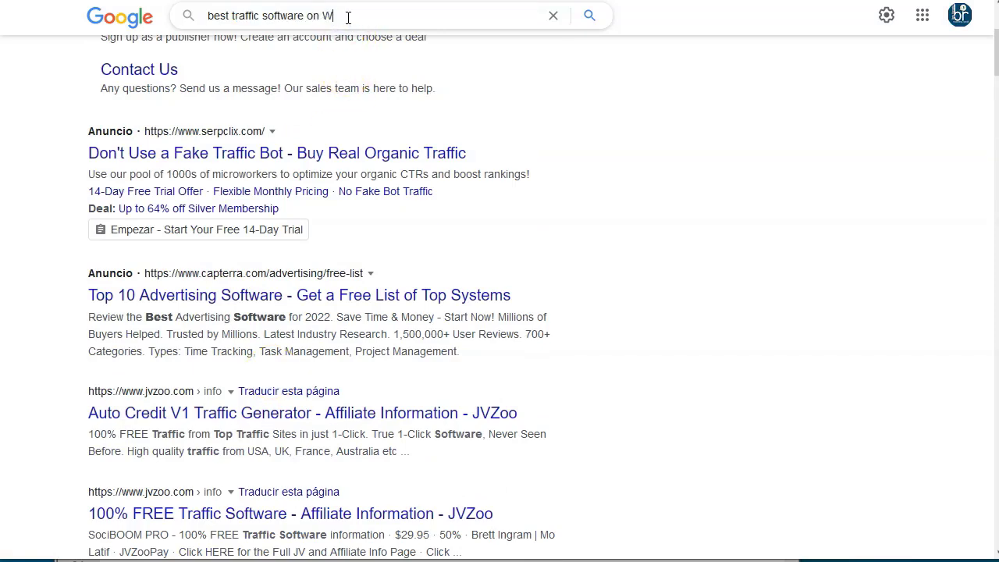
text(arriorplus)
key(Return)
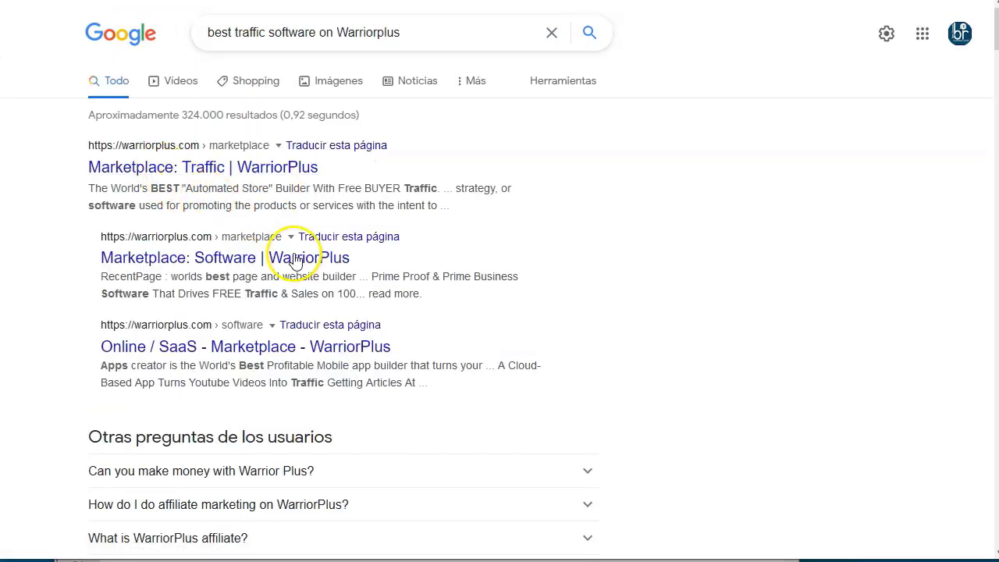
scroll(273, 269, down, 5)
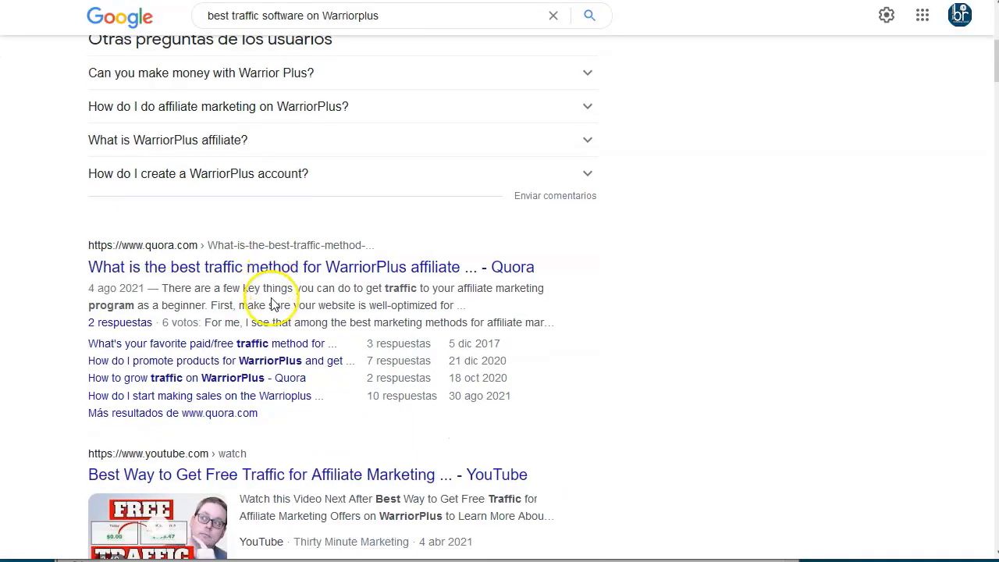
scroll(306, 286, down, 3)
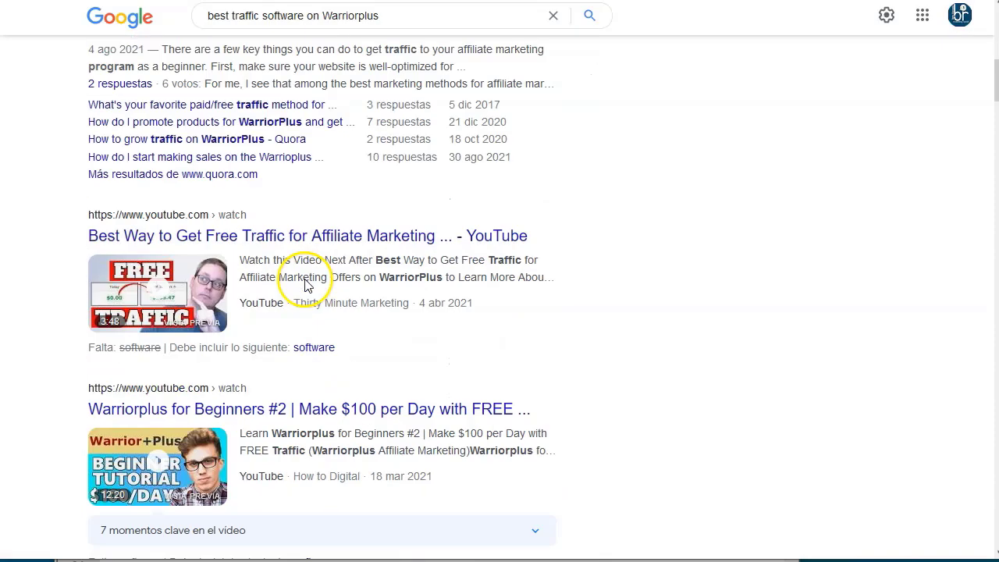
scroll(305, 283, down, 1)
scroll(356, 301, down, 4)
scroll(423, 374, up, 13)
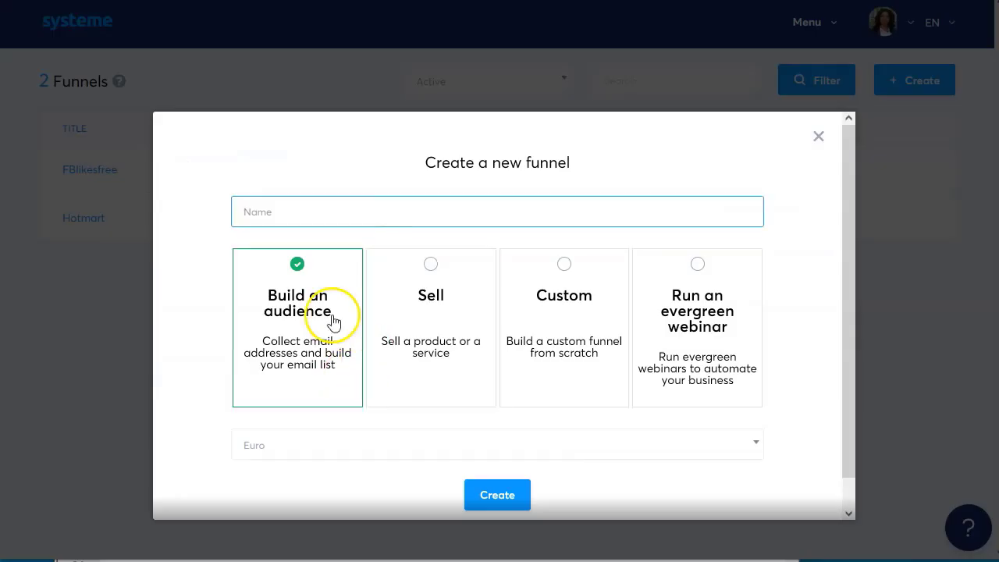
Step: In the Systeme.io funnel form, name the funnel "best traffic software", set its currency to U.S. Dollar and create it
text(best traffic software)
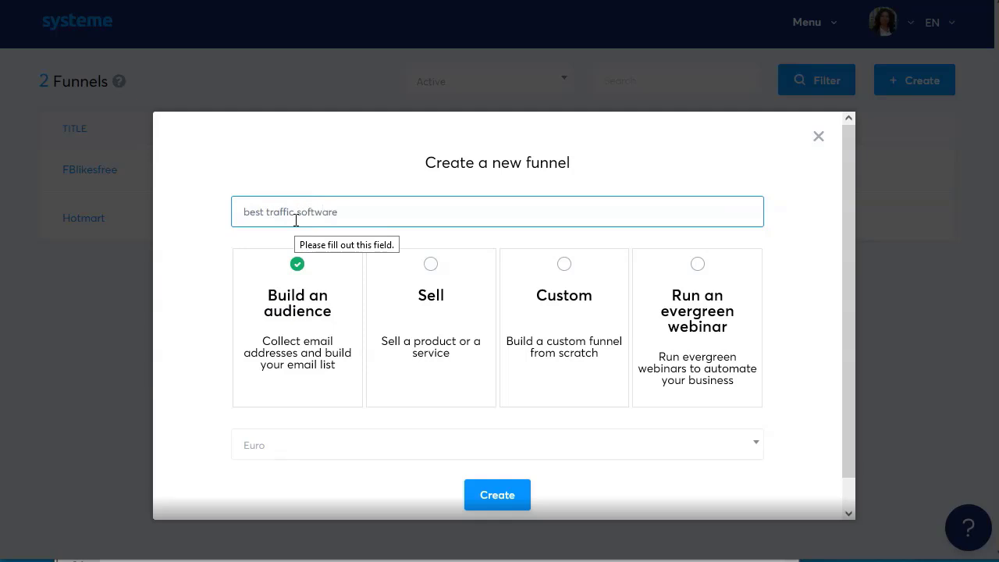
click(325, 441)
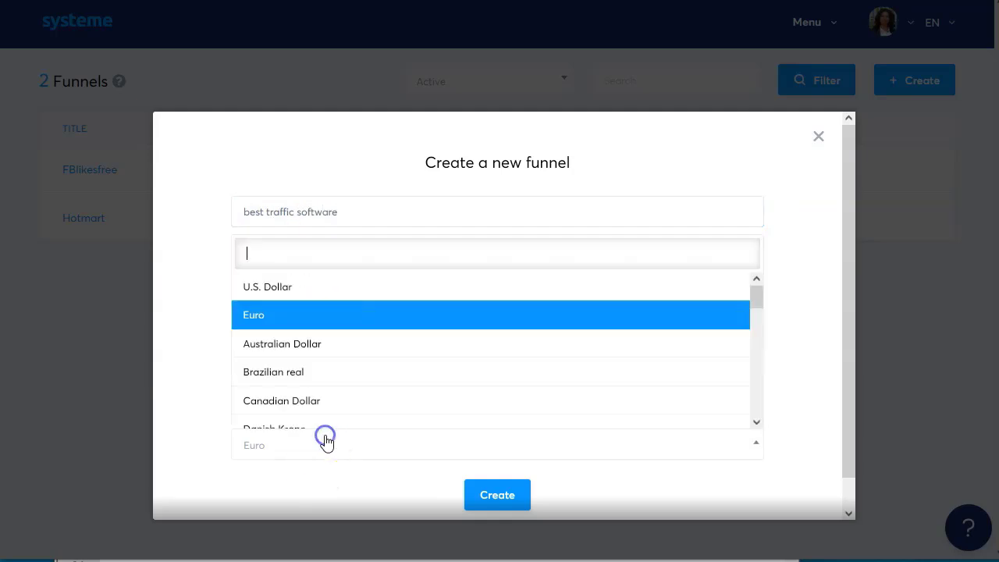
click(299, 289)
click(497, 490)
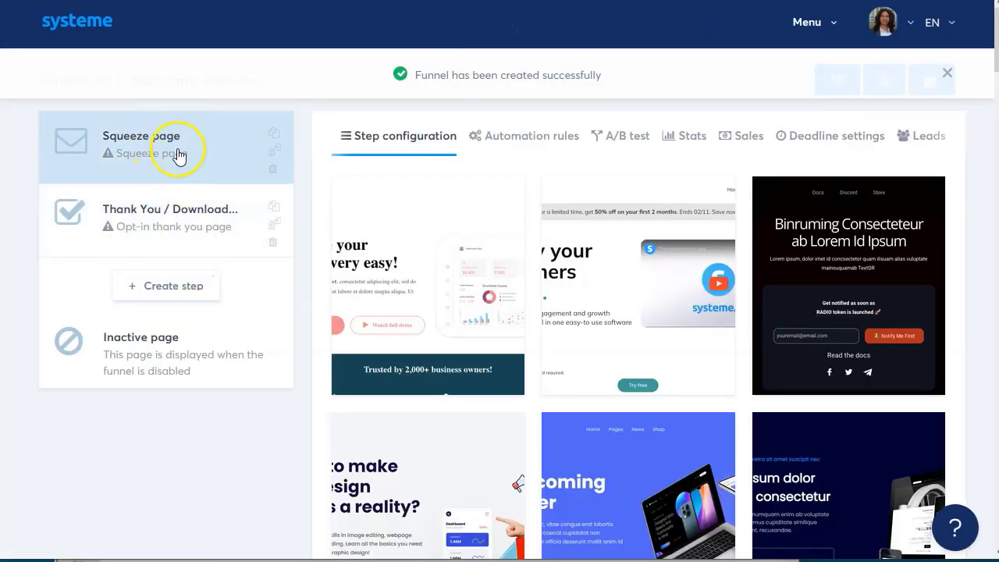
Step: Choose the black "Binruming Consecteteur ab Lorem Ipsum" template for the funnel's squeeze page
click(156, 175)
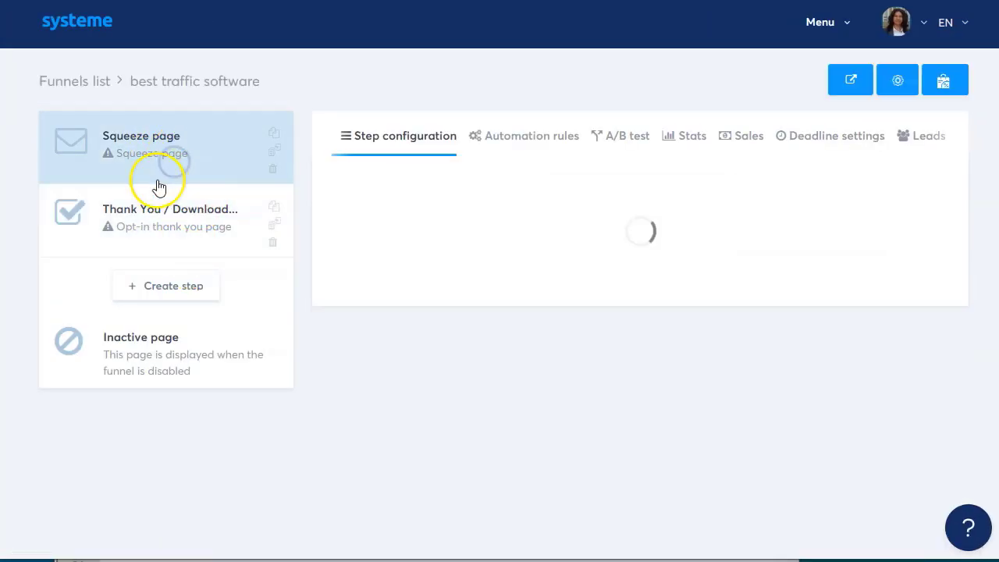
mouse_move(855, 288)
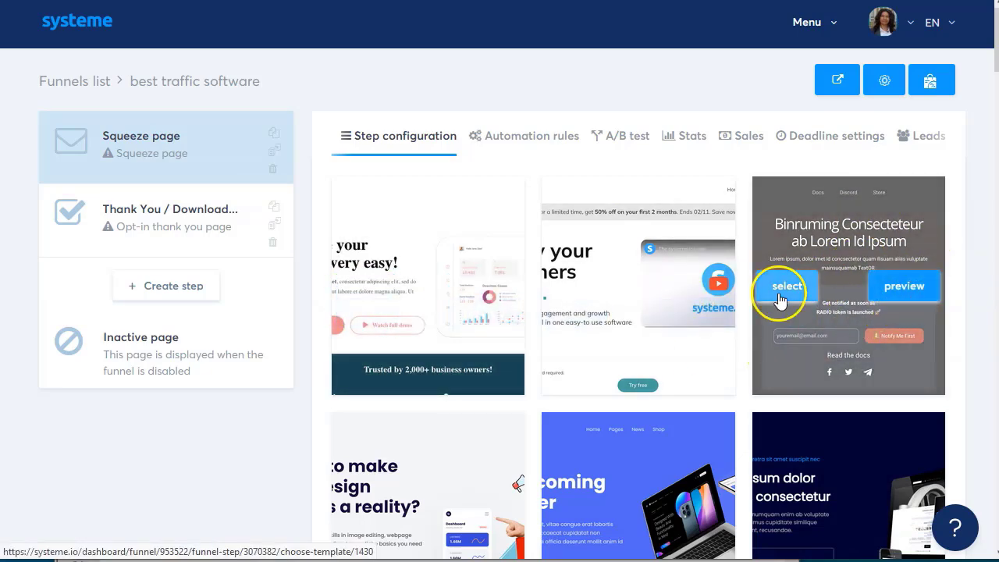
click(780, 289)
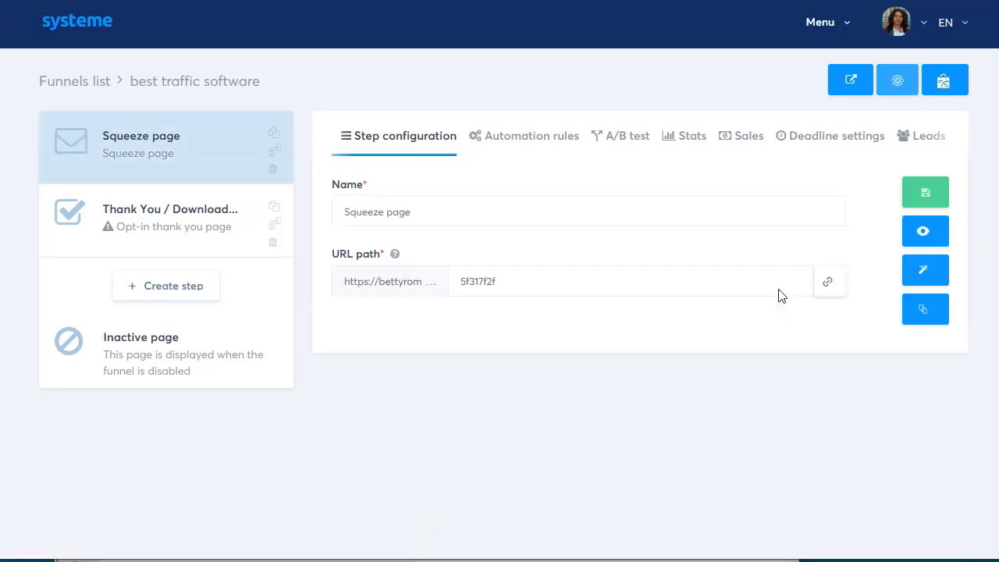
Step: Rename the squeeze page "best traffic sofware", set its URL path to "trafficsoftware" and save the step
drag(429, 212, 241, 220)
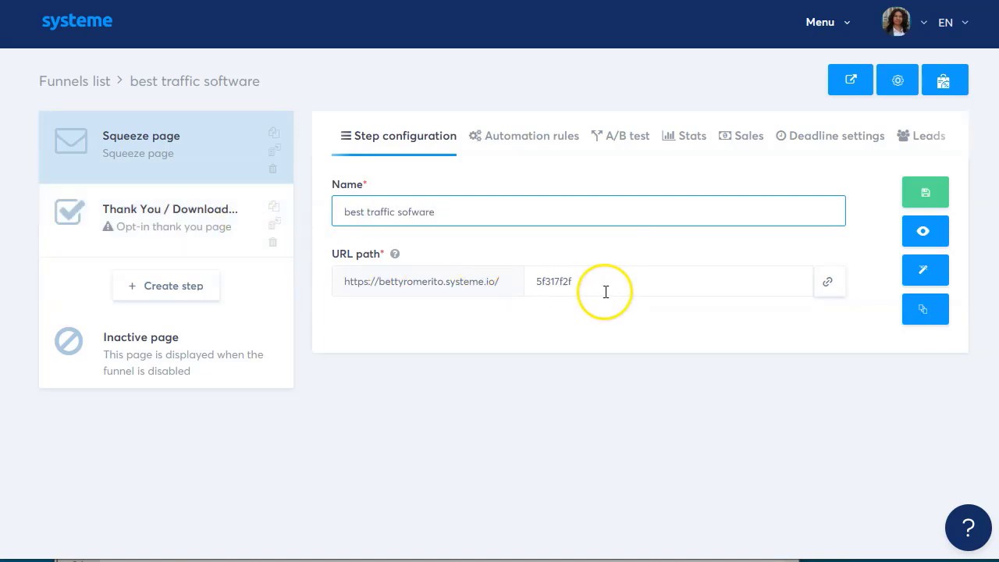
drag(604, 290, 503, 283)
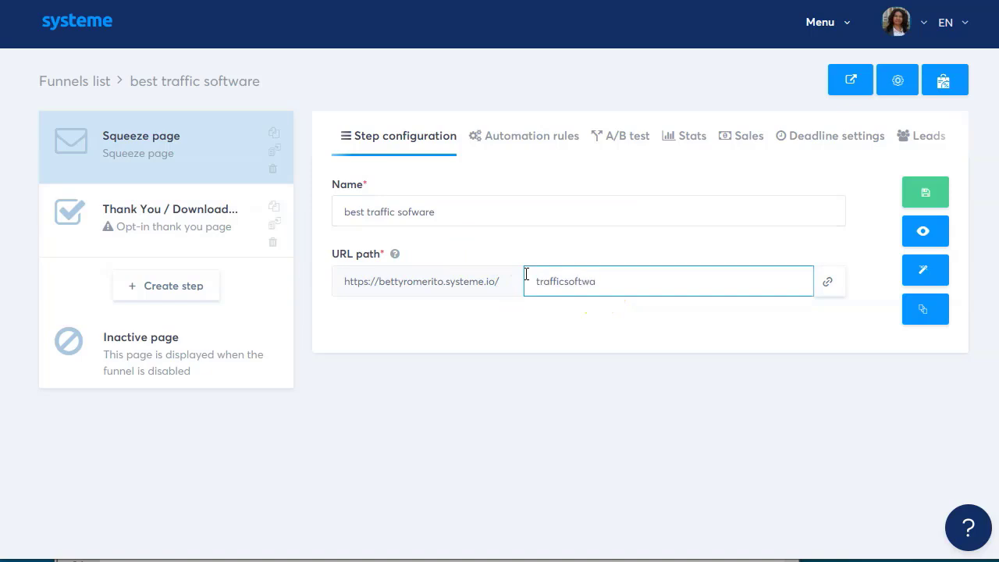
click(926, 194)
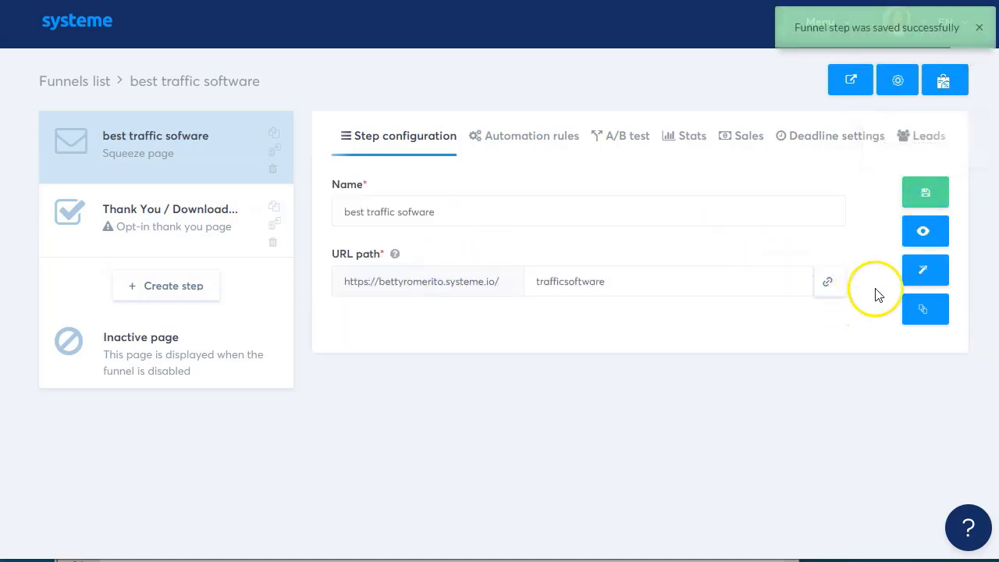
Step: Open the squeeze page in the page editor and delete the header section with the logo, links and waitlist button
click(927, 270)
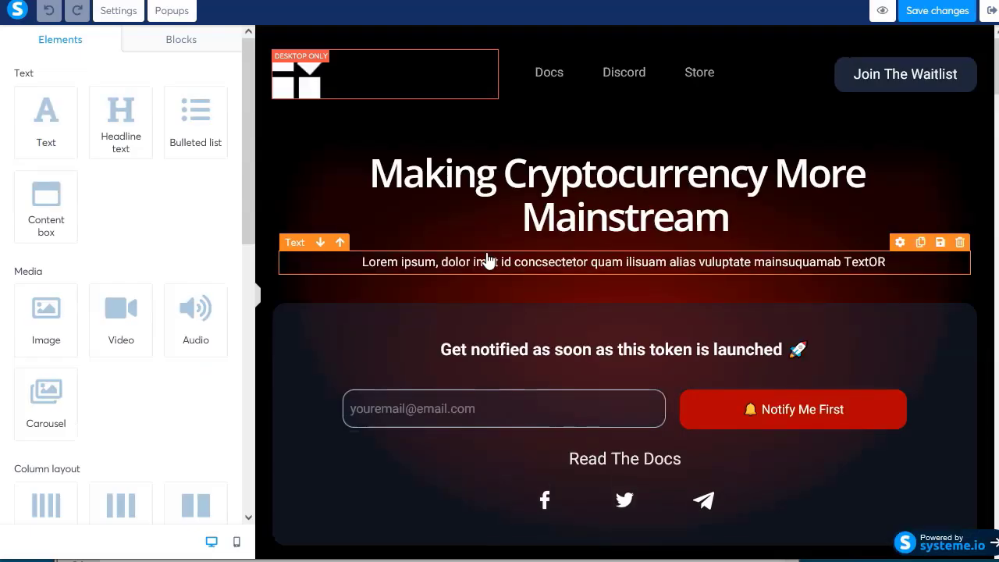
click(425, 114)
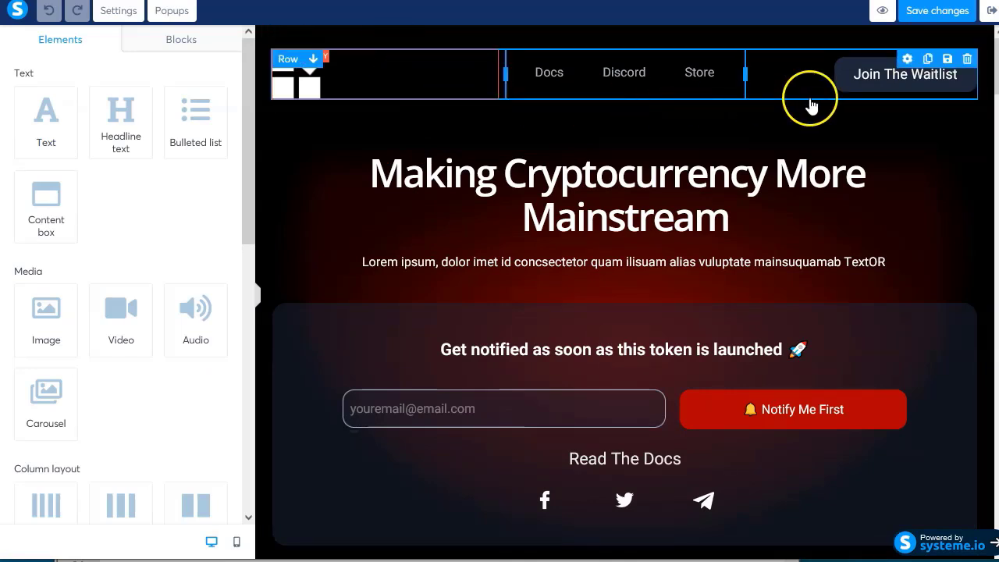
click(980, 91)
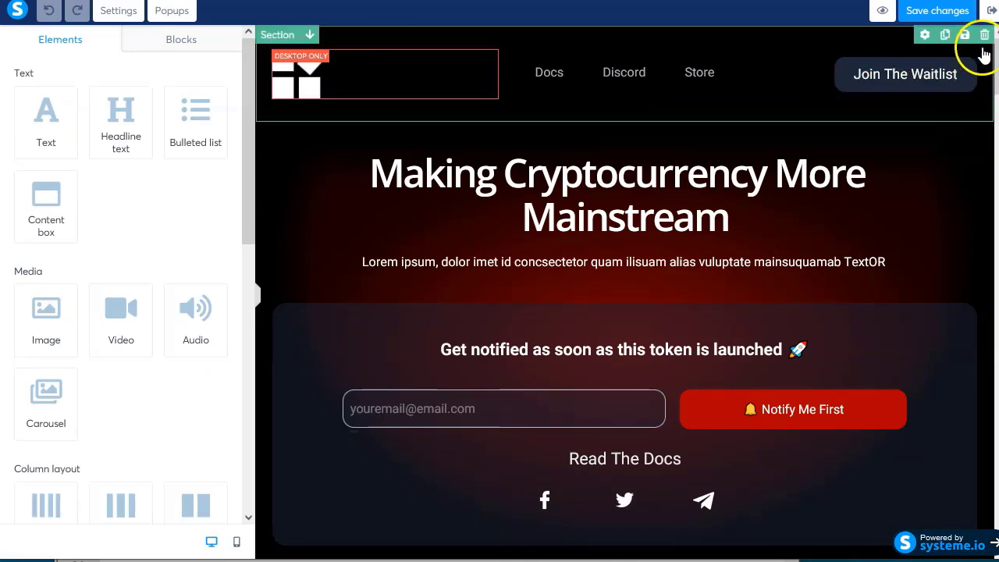
click(985, 36)
click(573, 302)
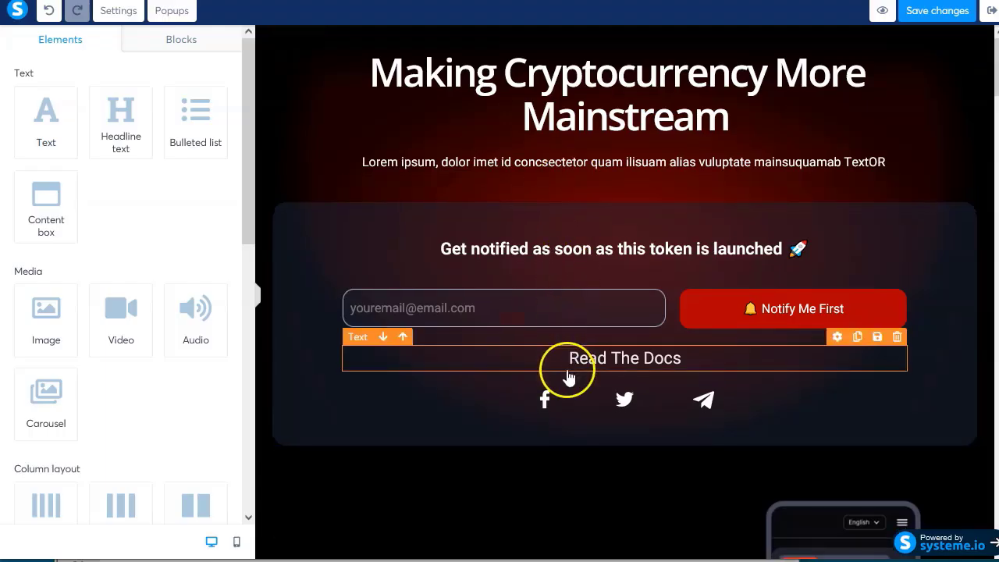
Step: Delete the "How will we bridge this gap?" section and the cryptocurrency section that follows it
scroll(568, 382, down, 3)
scroll(568, 390, down, 8)
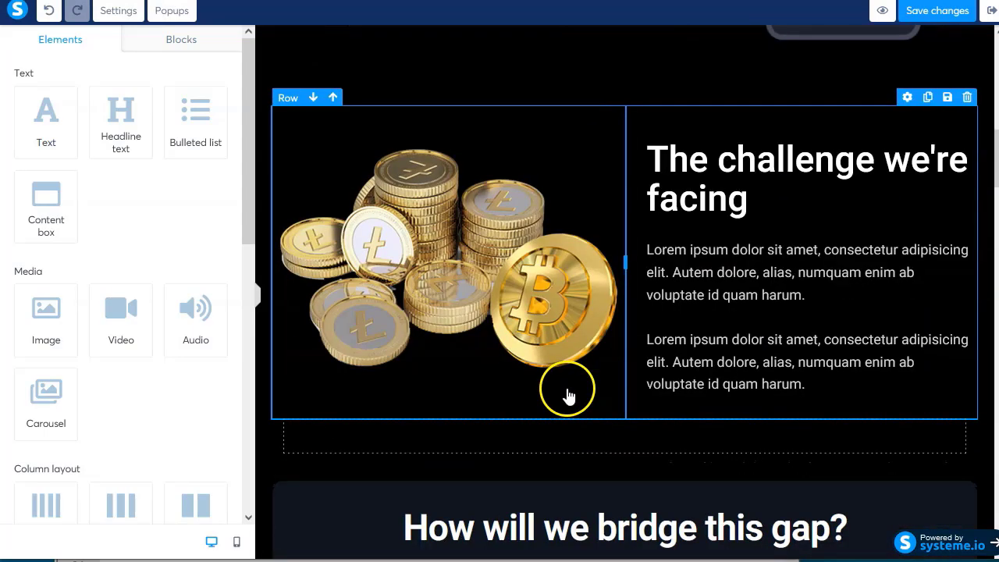
mouse_move(575, 502)
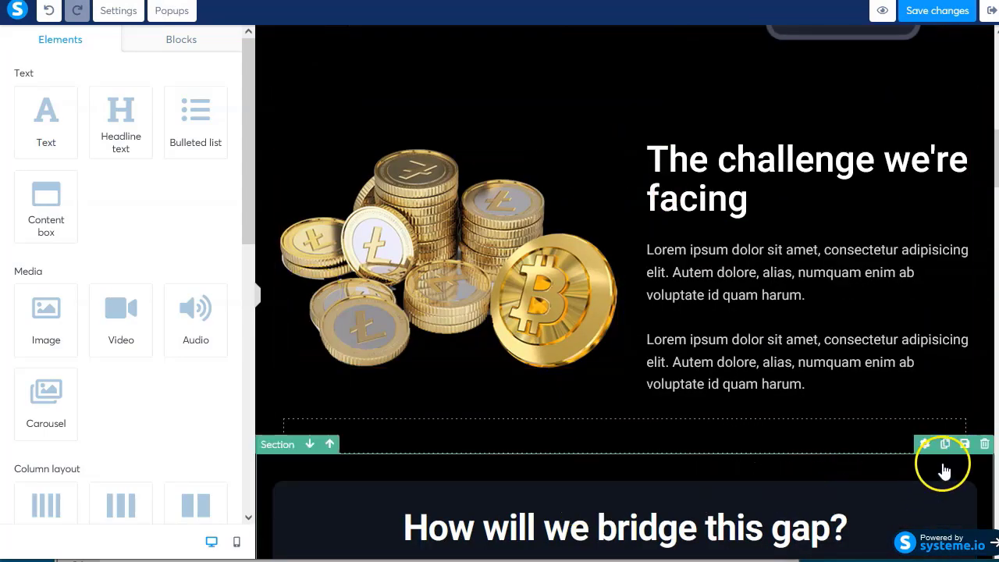
click(985, 444)
click(573, 302)
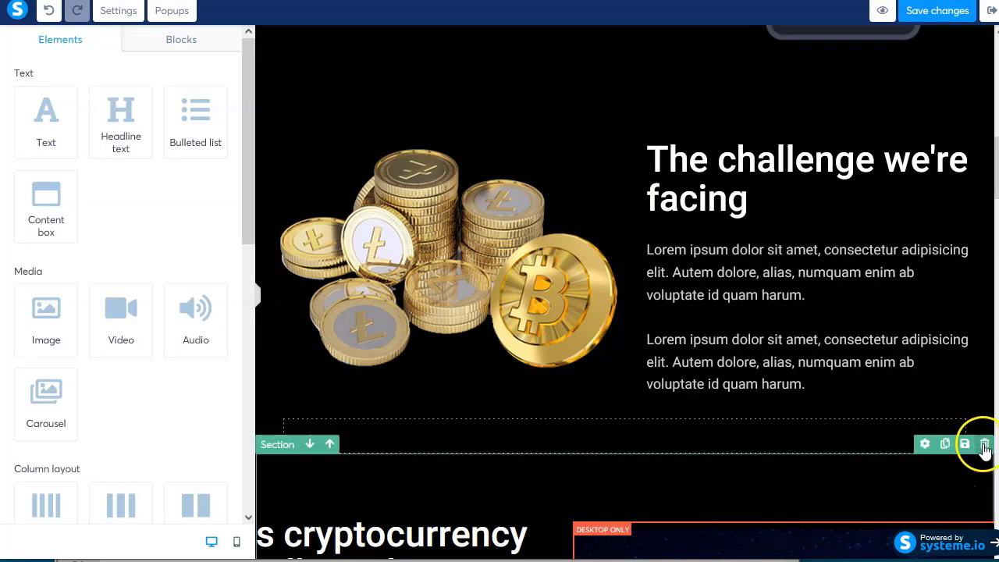
click(984, 444)
click(572, 315)
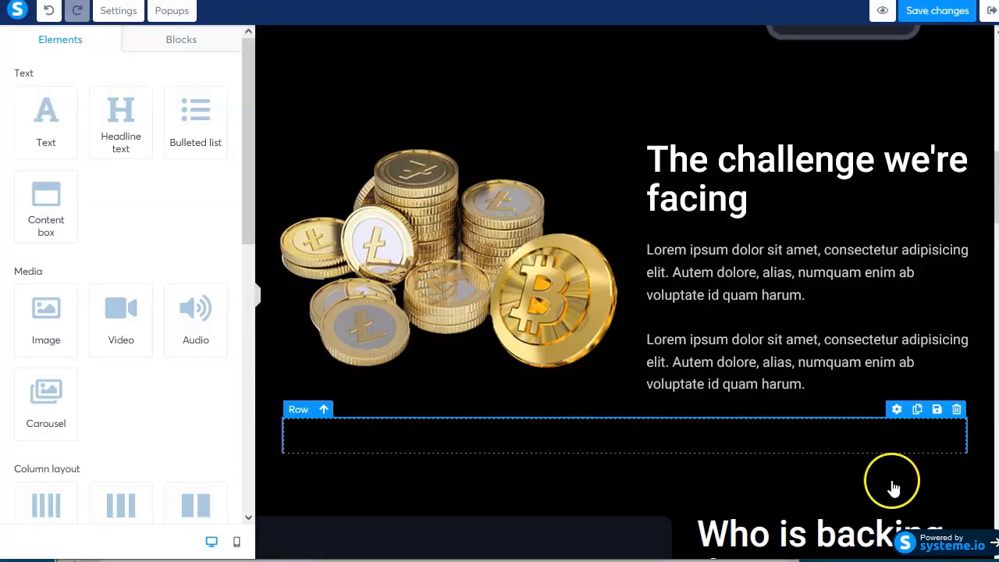
Step: Delete the "Who is backing" section, the lower "Get notified" section and the "Meet our Partners and Collaborators" section
click(984, 444)
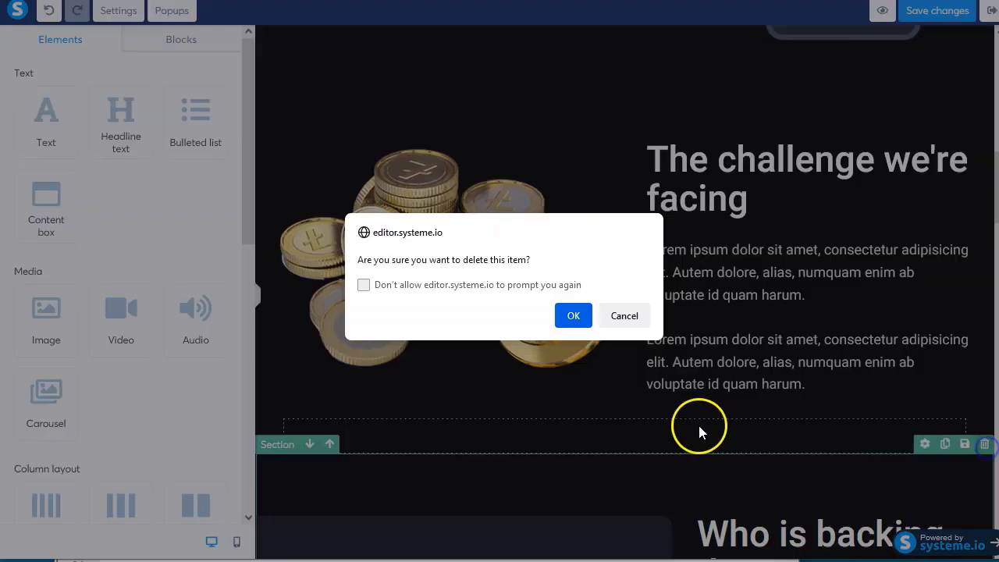
click(573, 316)
click(984, 443)
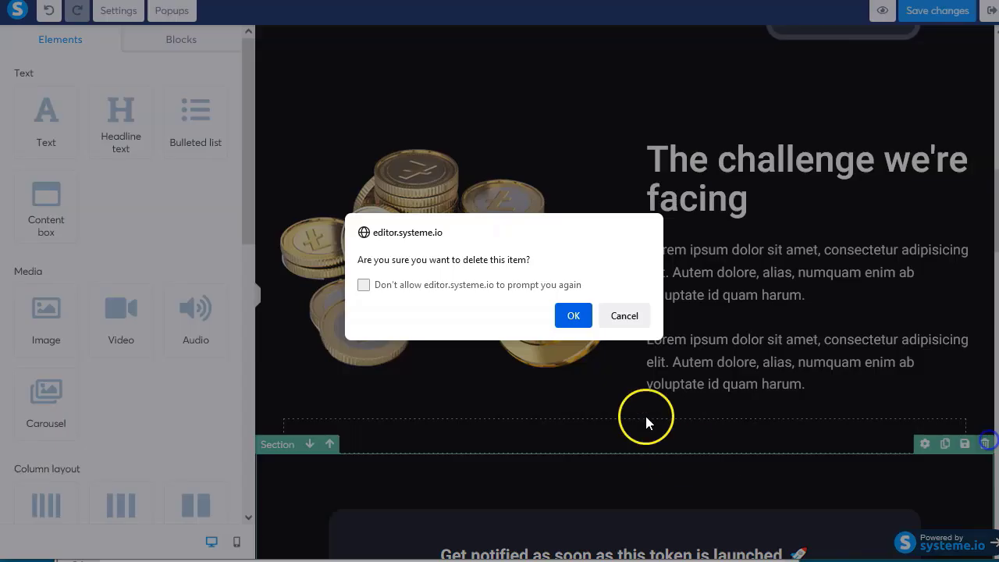
click(572, 315)
click(984, 444)
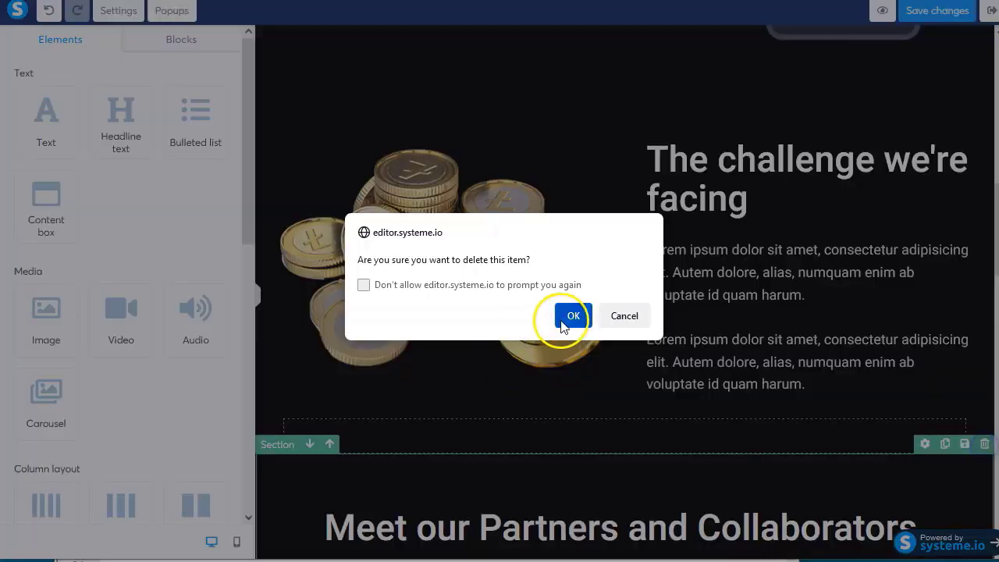
click(568, 315)
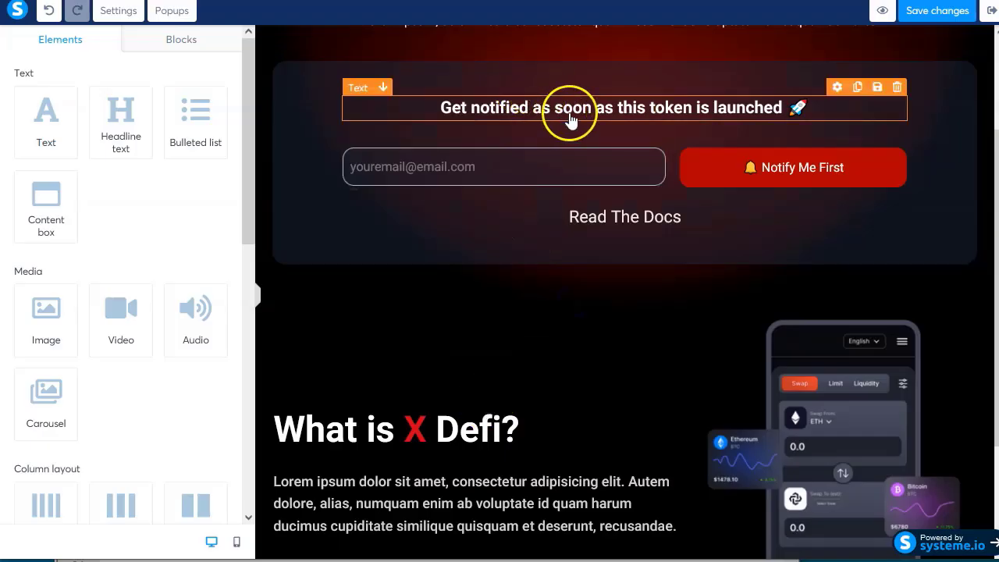
Step: Search Google for "best traffic software on jvzoo" and copy "100% FREE Traffic from Top Traffic Sites in just 1-Click" from the first result
click(449, 114)
scroll(450, 113, up, 2)
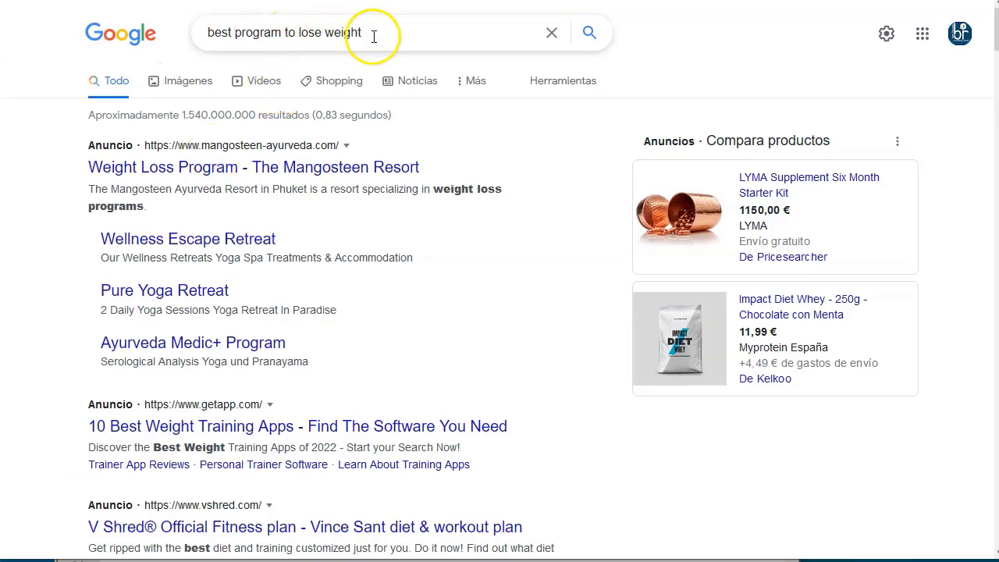
drag(374, 35, 176, 36)
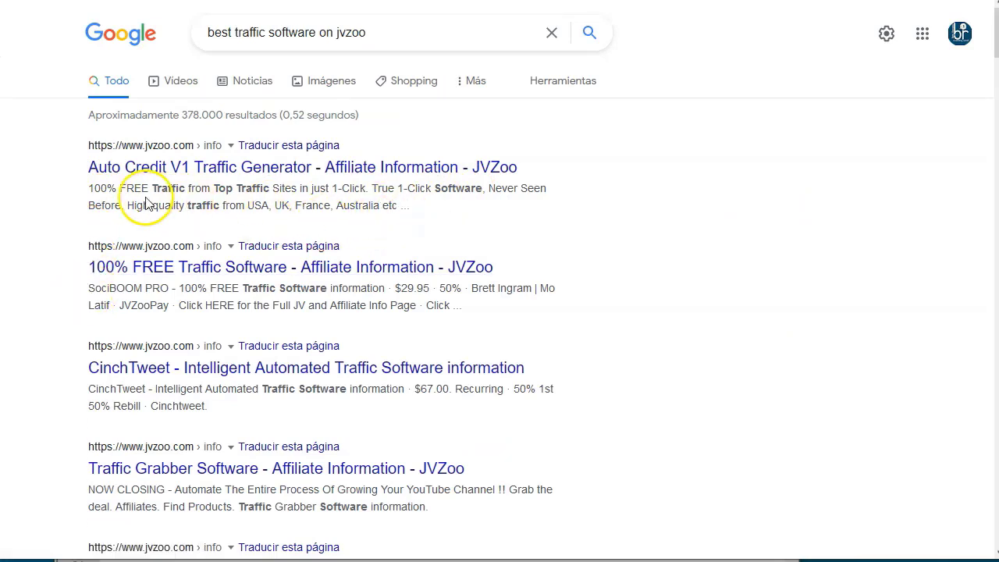
drag(91, 189, 373, 188)
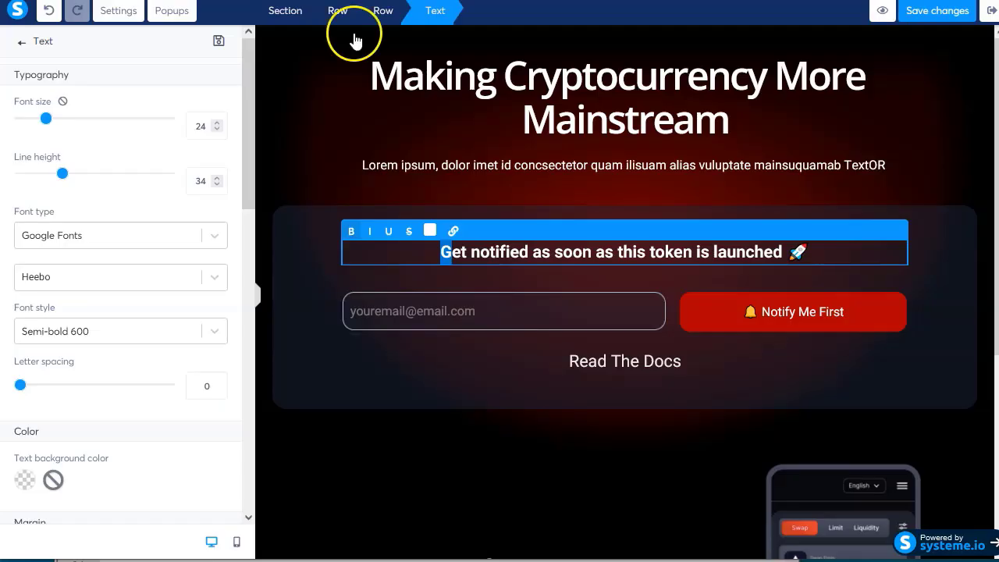
Step: Replace the squeeze page's main headline with the copied text "100% FREE Traffic from Top Traffic Sites in just 1-Click"
click(424, 89)
drag(506, 76, 727, 120)
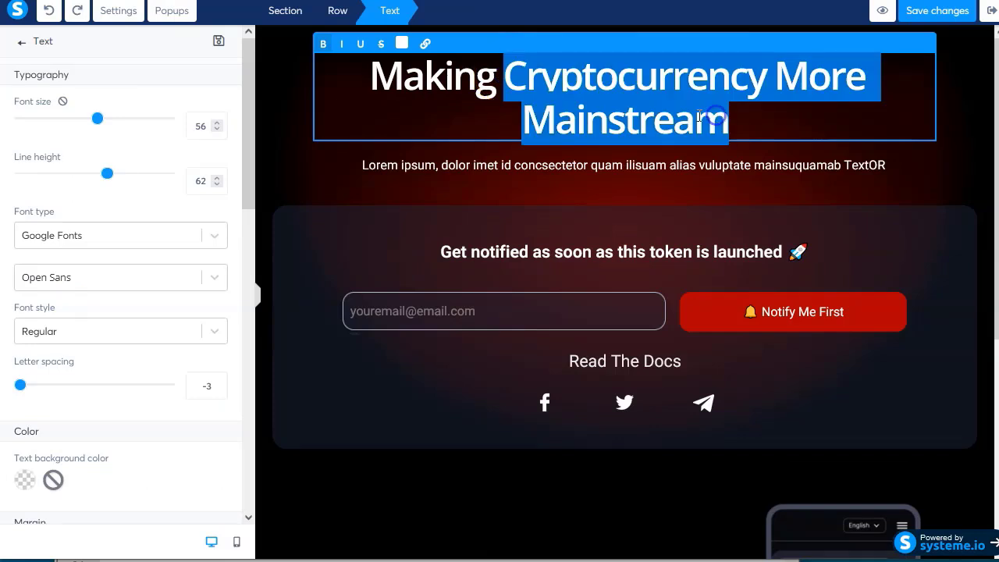
key(ctrl+v)
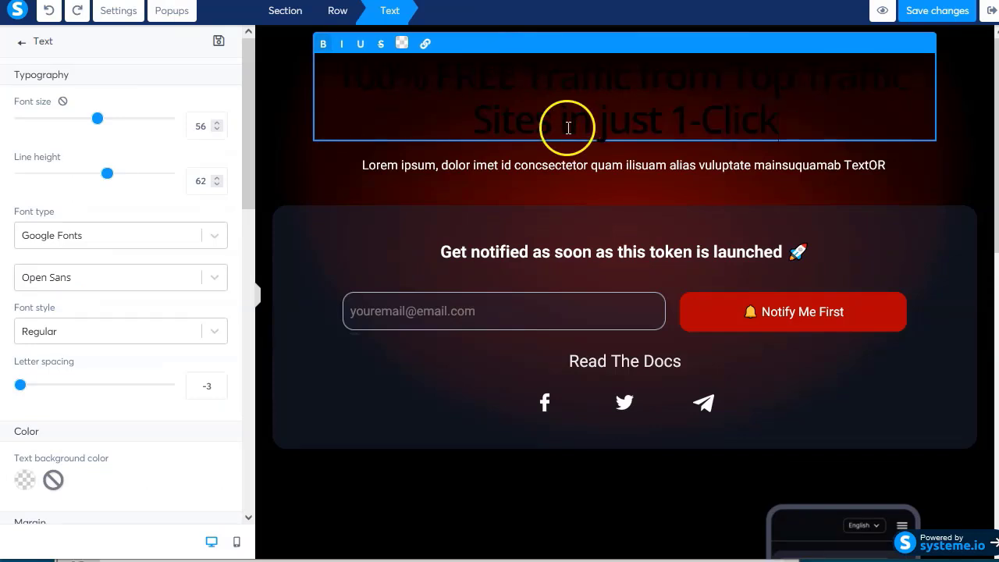
Step: Change the colour of the main headline text "100% FREE Traffic from Top Traffic Sites in just 1-Click" to white
triple_click(647, 123)
double_click(647, 117)
triple_click(647, 117)
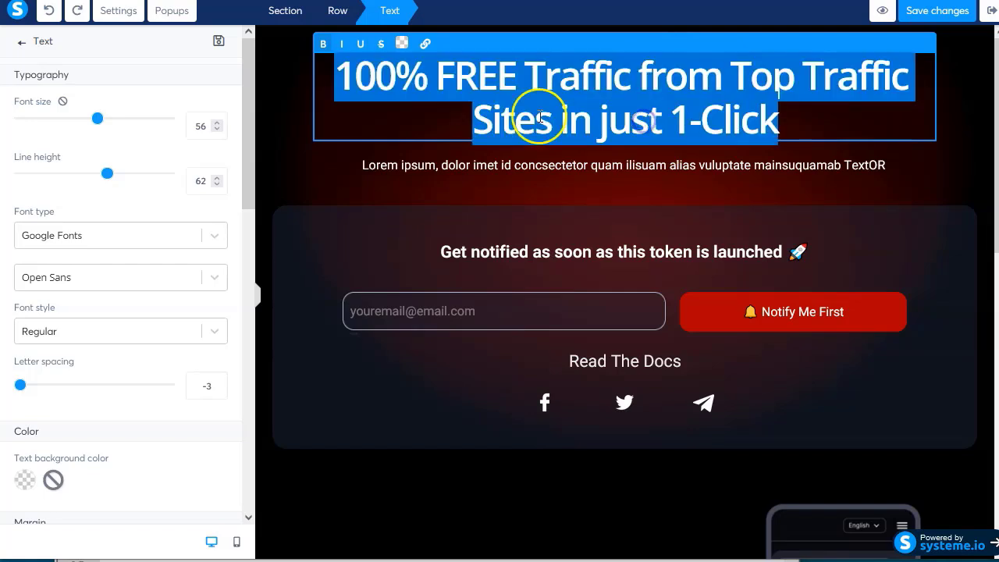
click(402, 46)
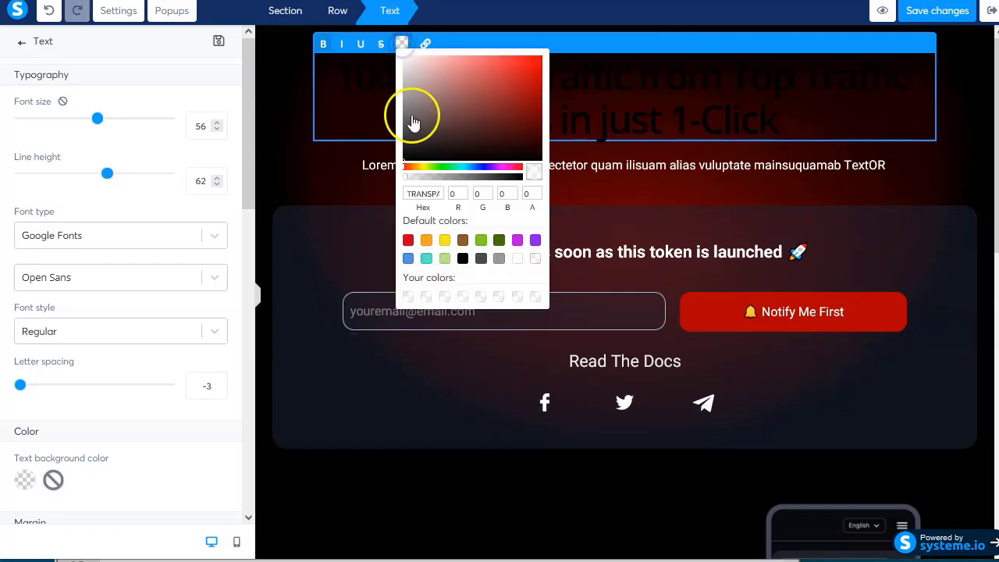
click(518, 260)
click(518, 258)
click(566, 94)
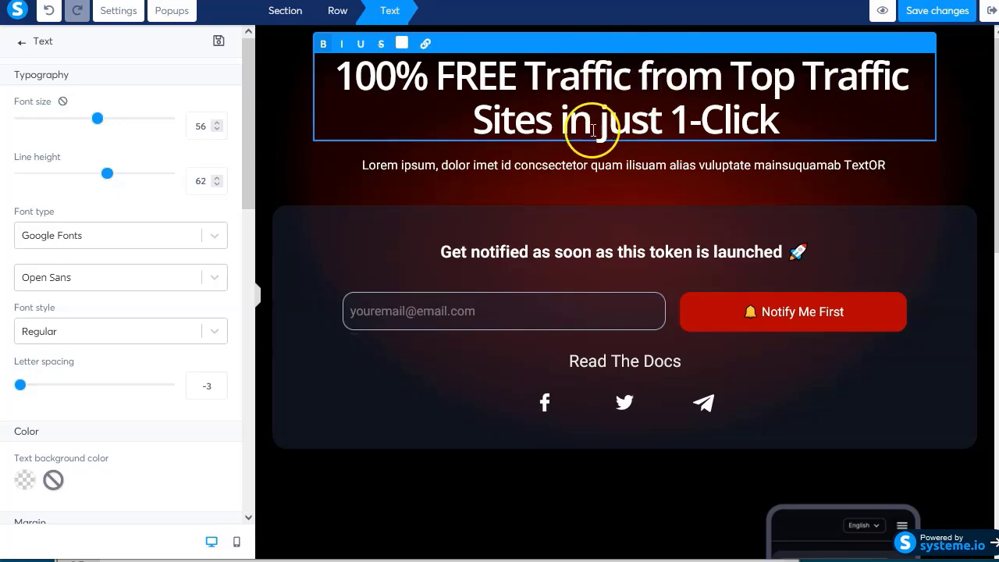
Step: Replace the placeholder line under the headline with "Lear more about 10 best traffic software to grow and earn fast money"
click(646, 166)
click(646, 166)
triple_click(652, 165)
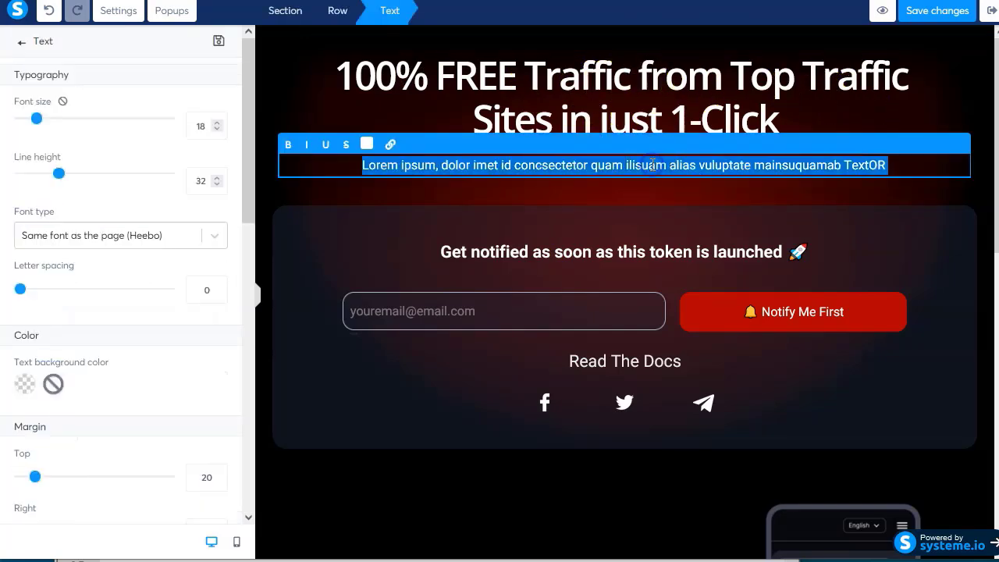
text(Lear more about 10 best traffic software to grow and earn fast money)
Step: Delete the "Get notified" line, the "Read The Docs" text, the social icons and the "What is X Defi?" content
click(613, 262)
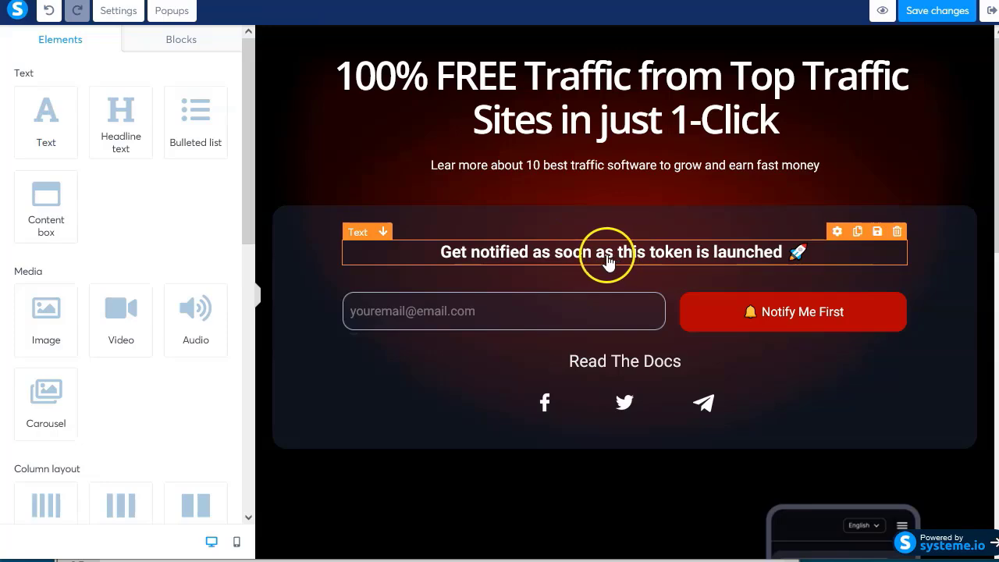
click(897, 231)
click(573, 303)
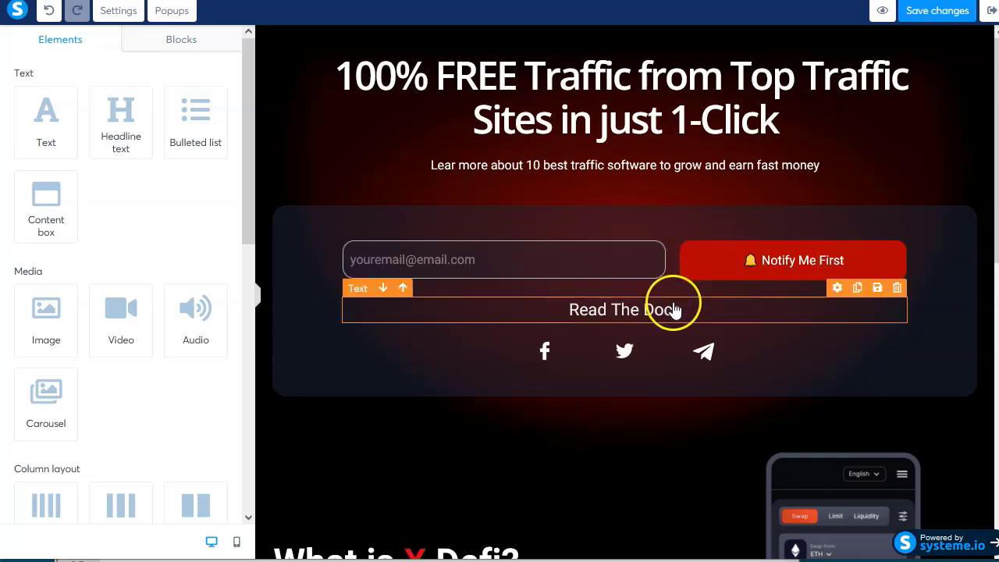
click(896, 288)
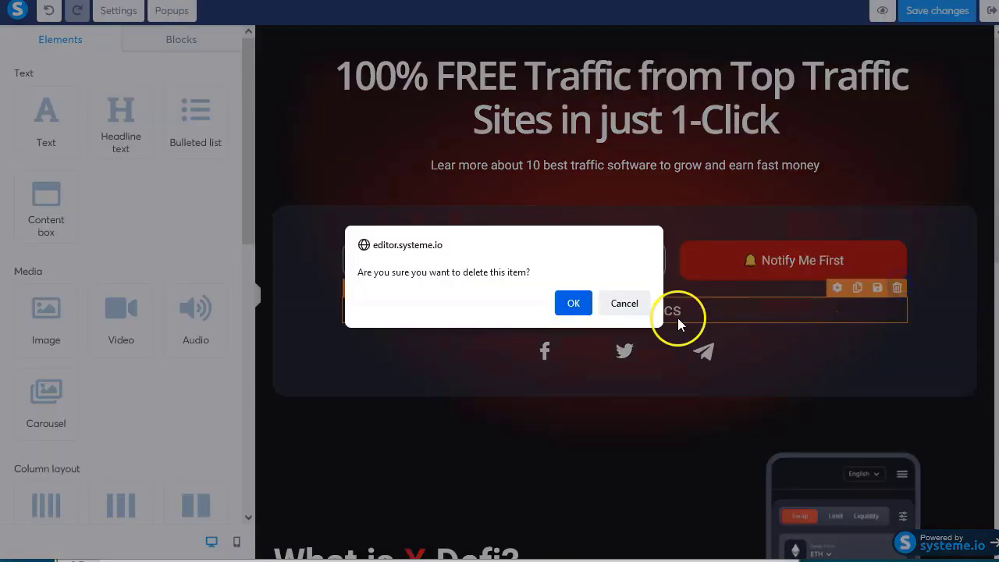
click(571, 302)
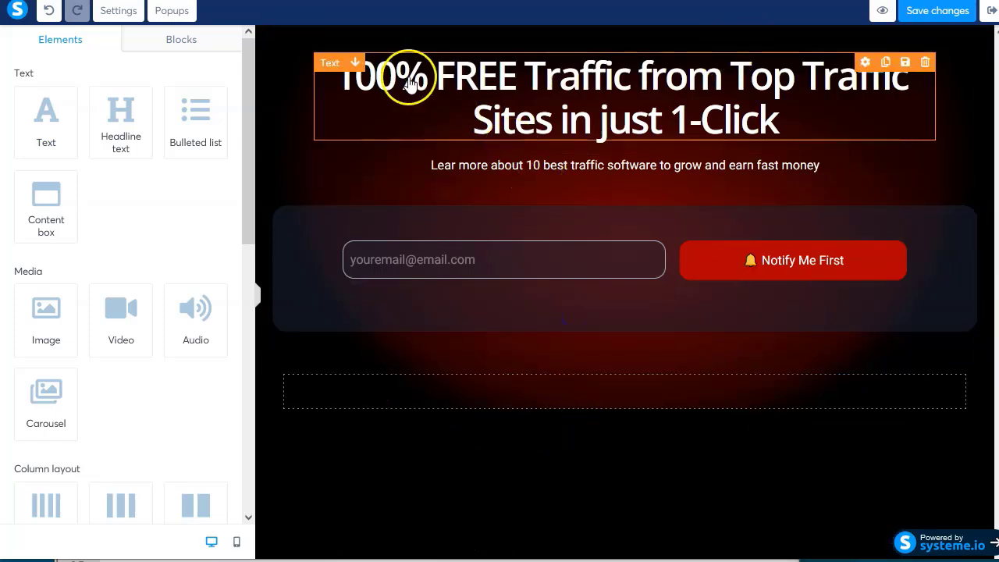
Step: Replace "Lear more" with "Discover" at the start of the line under the headline
double_click(475, 167)
double_click(442, 164)
text(Discover)
key(Delete)
key(Delete)
key(Delete)
key(Delete)
key(Delete)
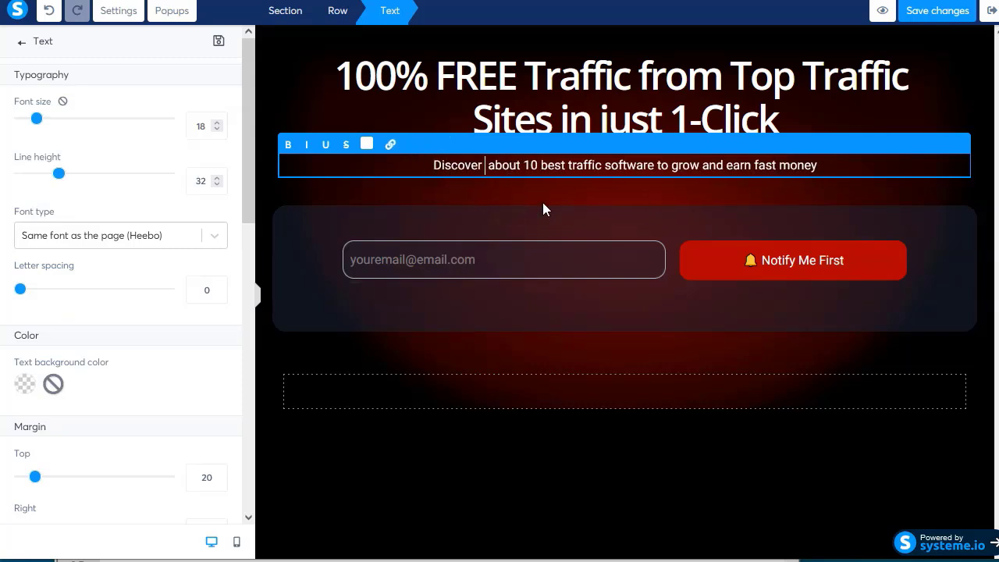
Step: Set the font size of the whole line under the headline to 24
click(669, 170)
click(582, 170)
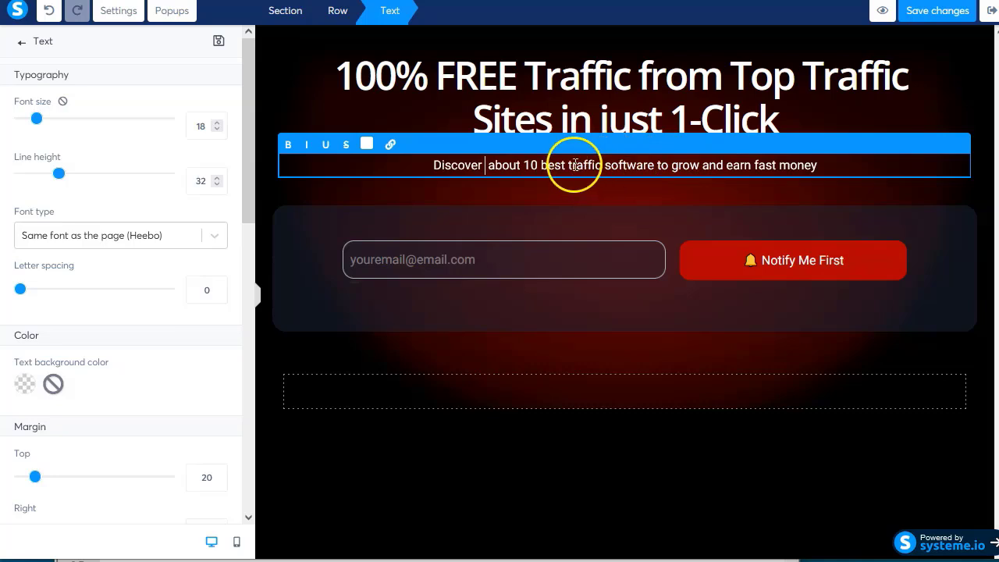
key(ctrl+a)
click(216, 121)
click(216, 121)
click(217, 122)
click(216, 122)
click(216, 122)
click(216, 122)
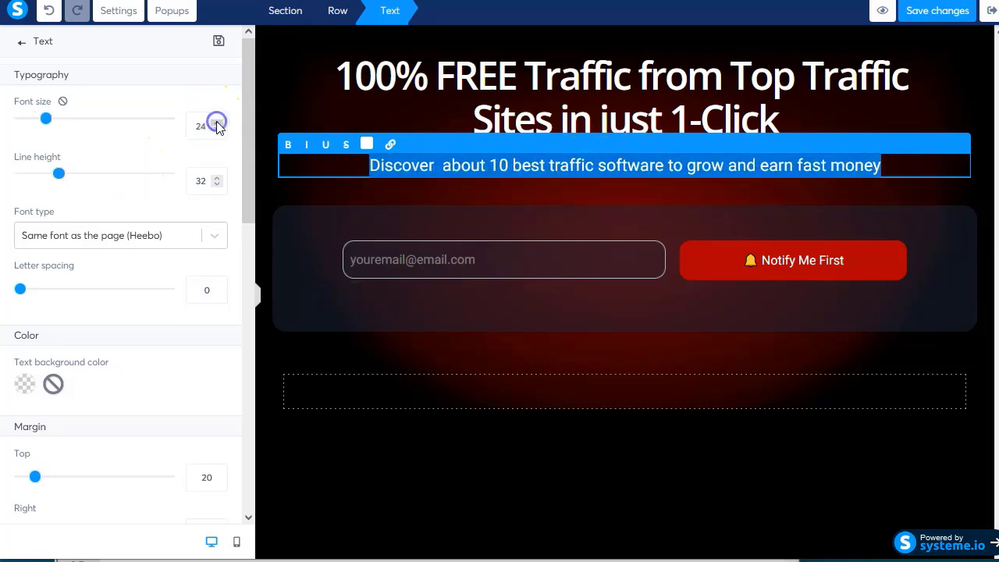
click(416, 187)
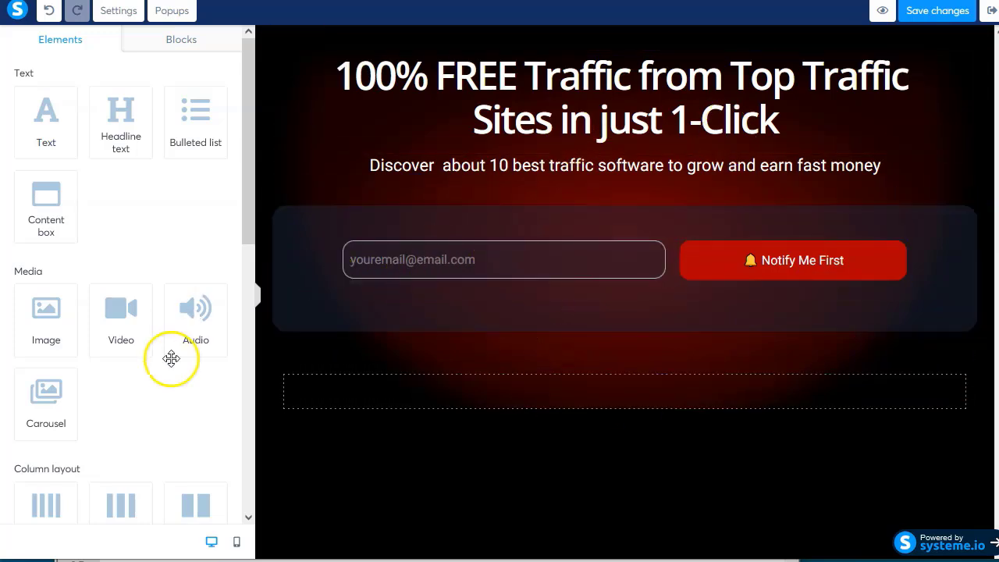
Step: Check the squeeze page in the mobile layout and review the action settings of the "Notify Me First" button
click(236, 541)
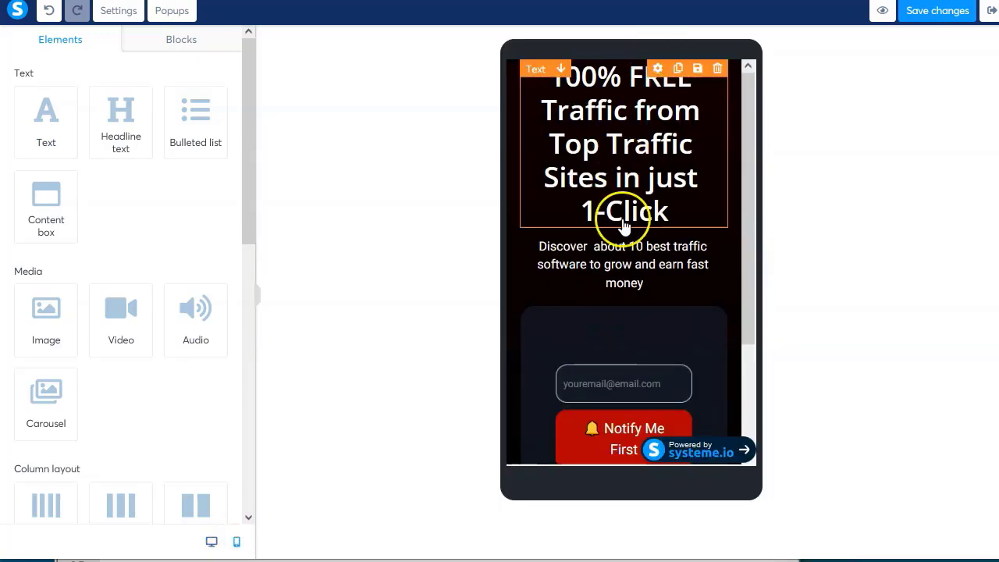
scroll(632, 308, down, 2)
scroll(663, 179, up, 3)
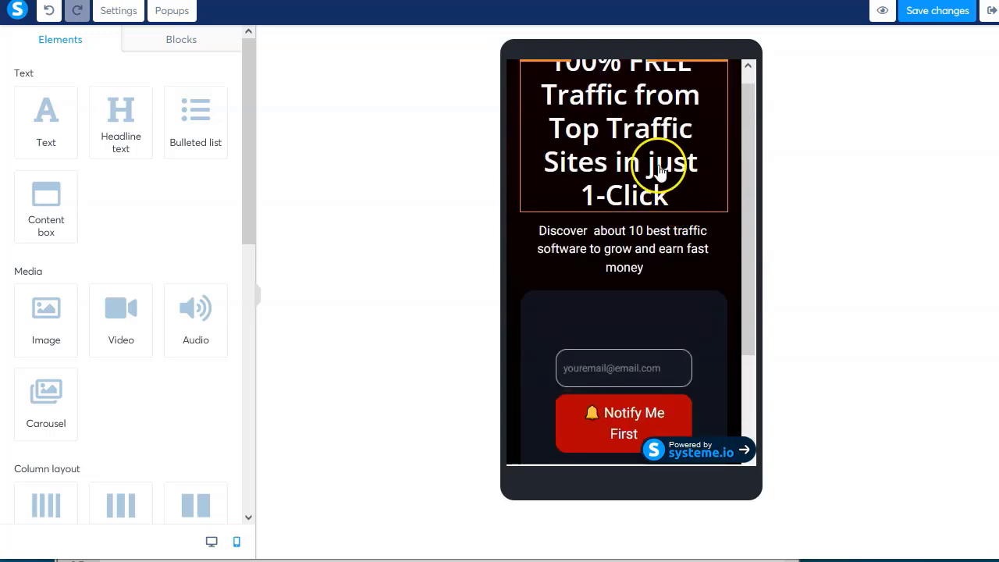
click(212, 546)
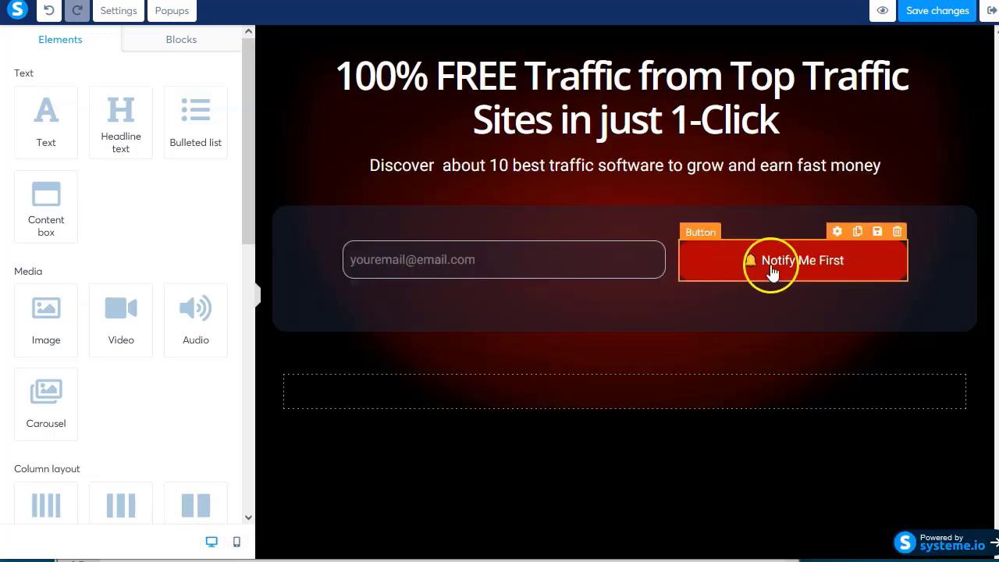
click(771, 269)
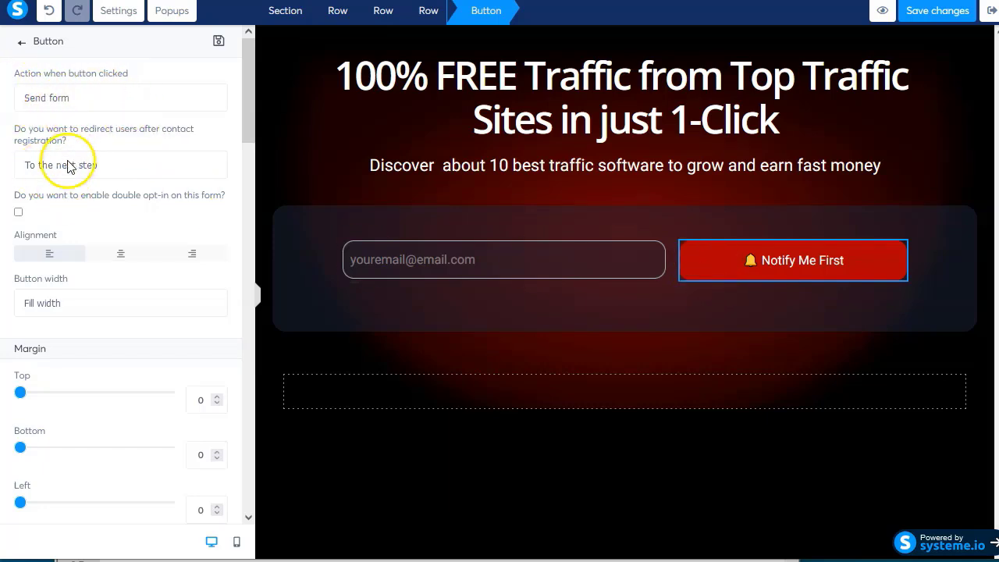
click(461, 446)
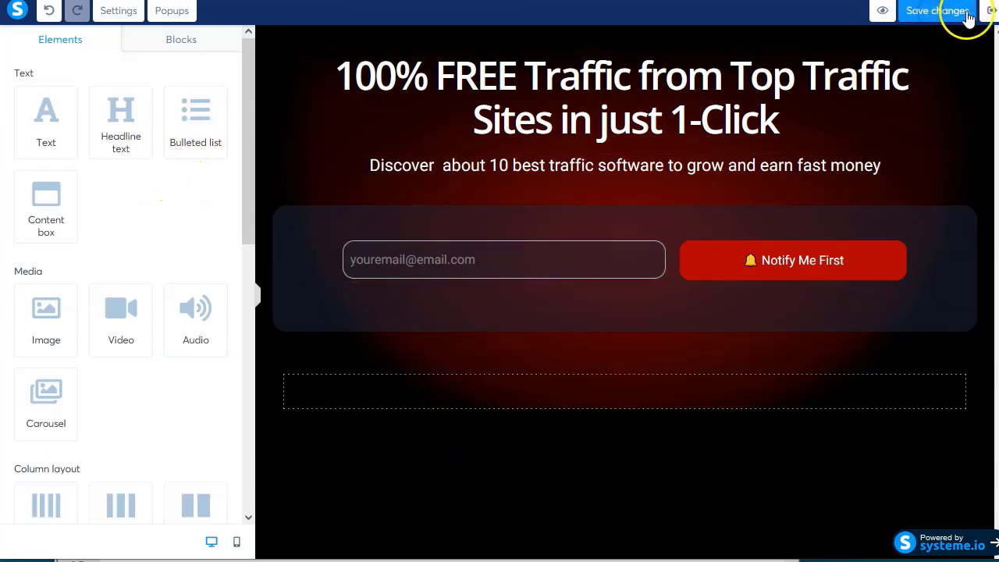
Step: Leave the page editor and choose the "Thank you!" discount-code template for the funnel's opt-in thank you page
click(154, 224)
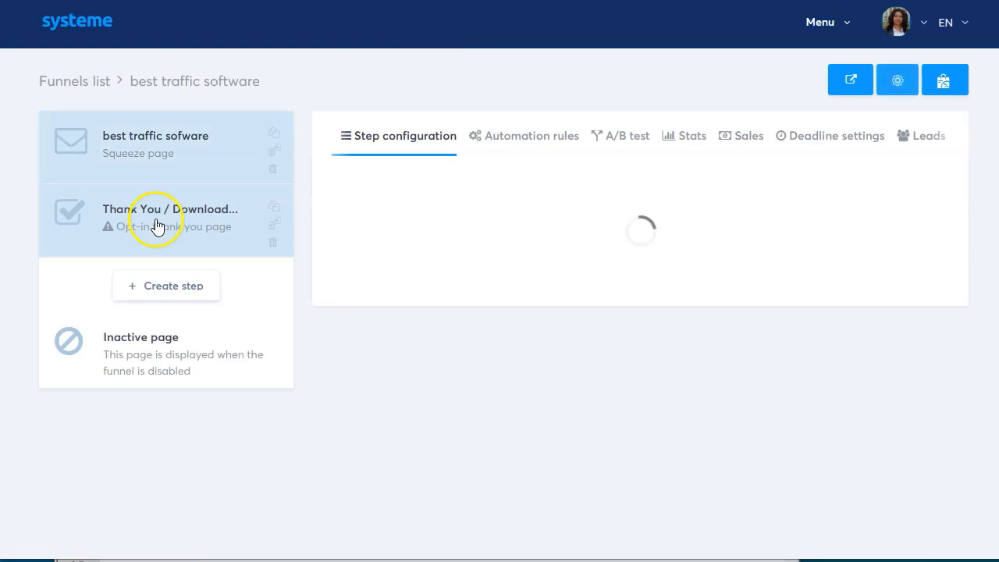
mouse_move(669, 306)
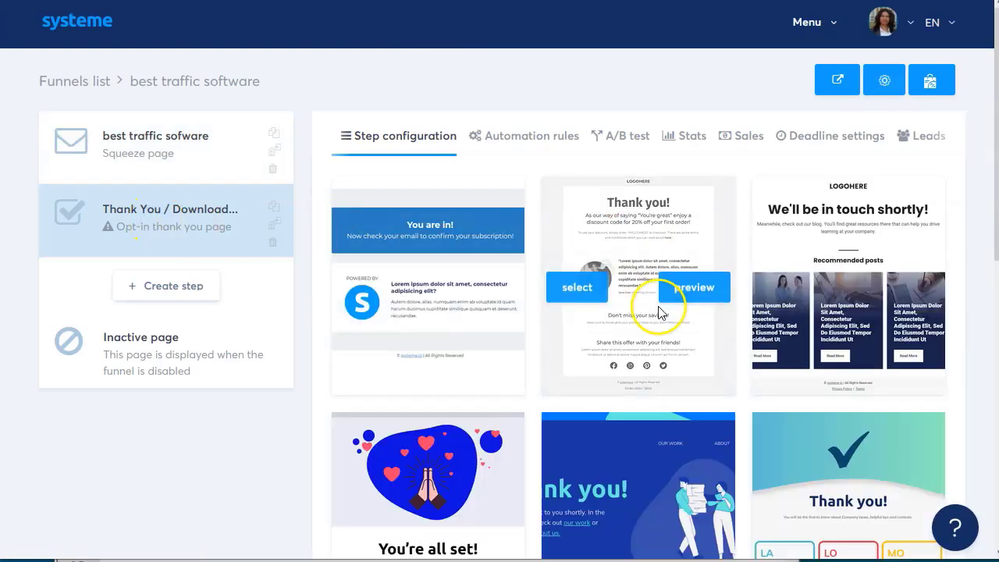
click(598, 288)
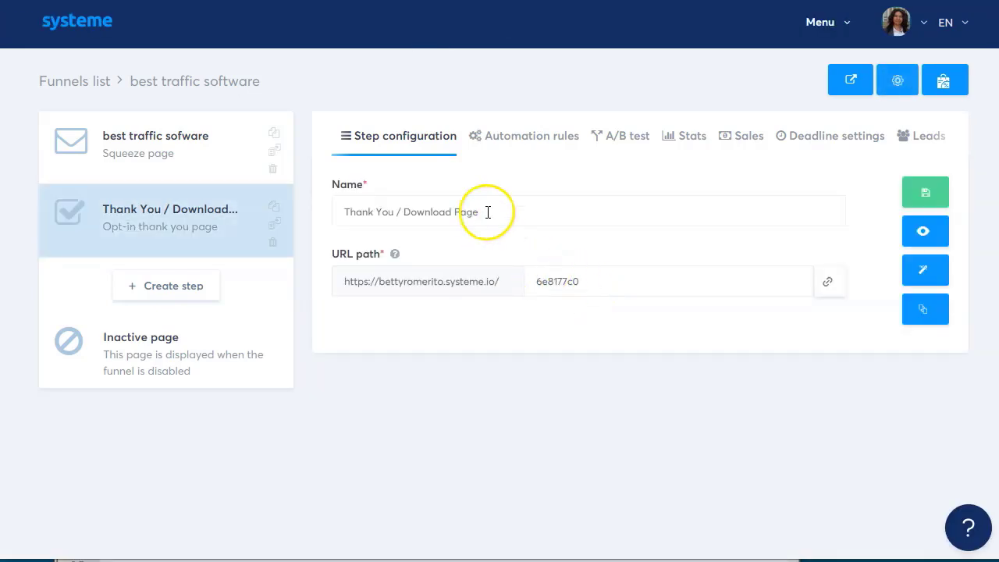
Step: Rename the thank you step "10 traffic software", set its URL path to "10trafficsoftwe" and save the configuration
drag(486, 212, 211, 211)
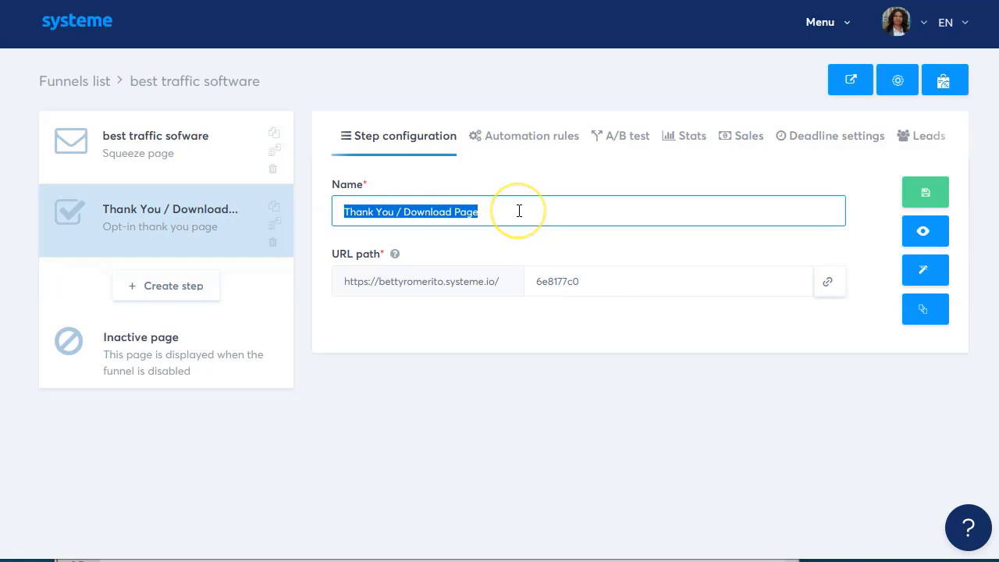
text(10 traffic software)
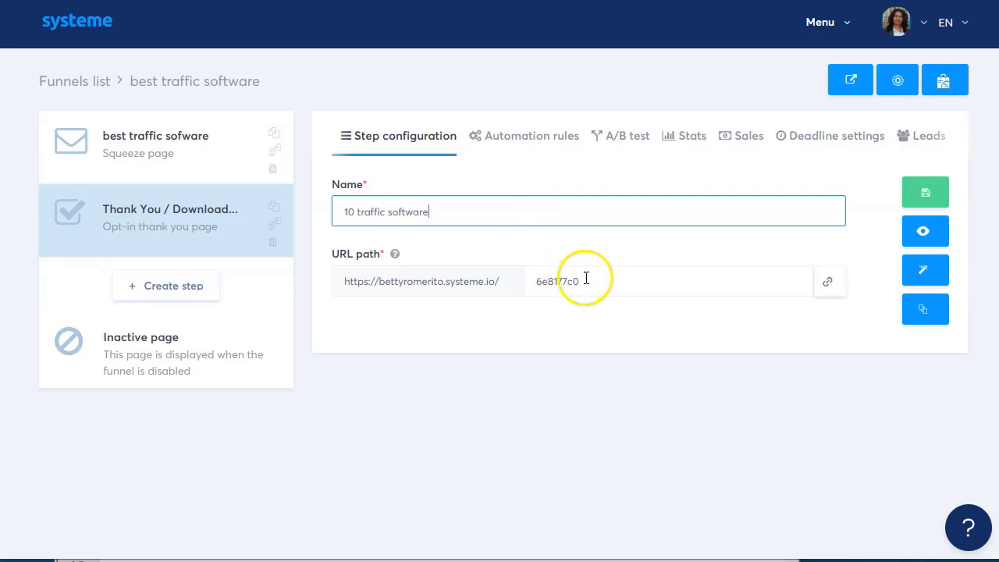
drag(586, 279, 485, 277)
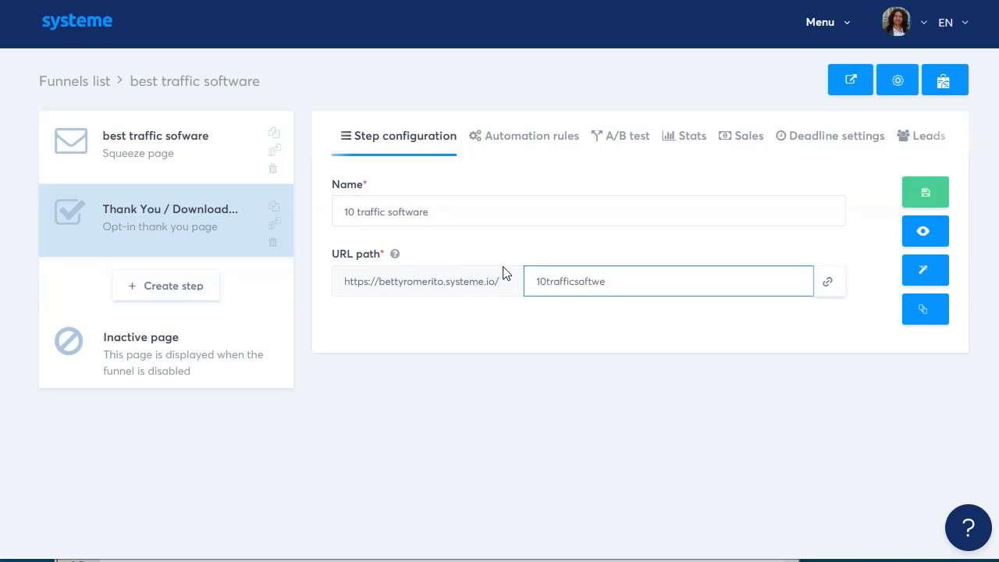
click(924, 192)
Step: Open the thank you page for editing and delete the logo image above the "Thank you!" heading
click(922, 277)
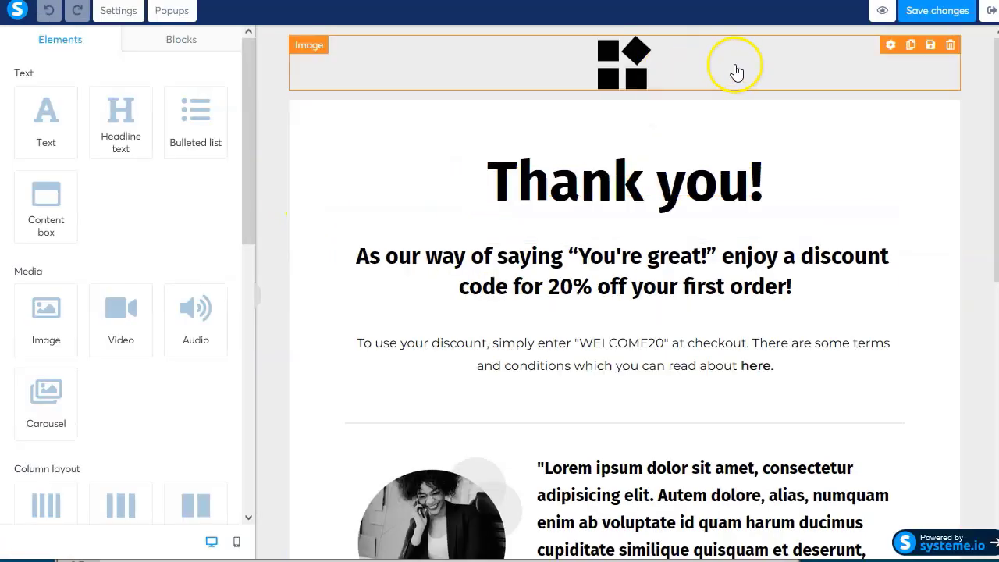
click(950, 45)
click(572, 303)
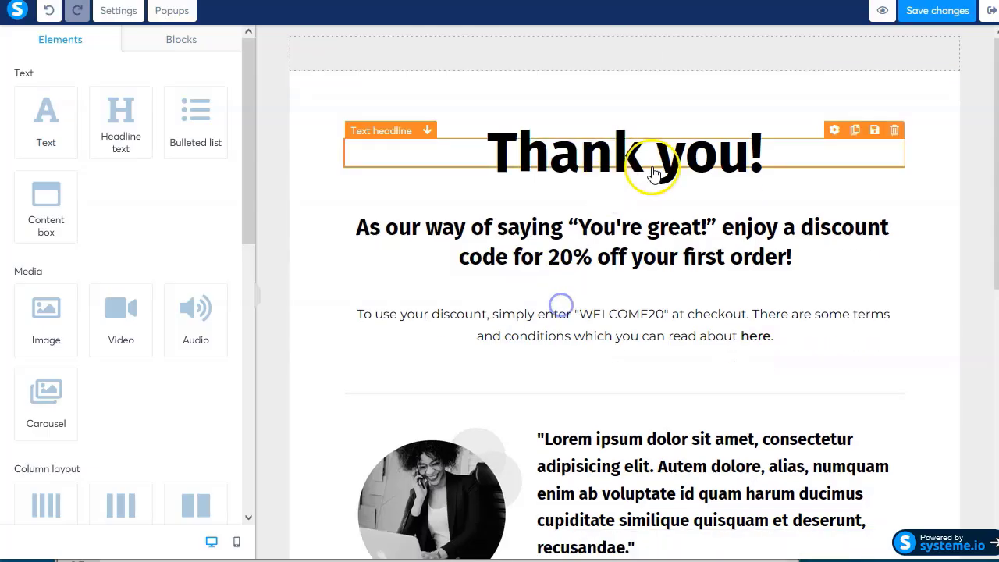
Step: Replace the subheading under "Thank you!" with "Below the top 10 software to generate lots of traffic without pain"
double_click(625, 232)
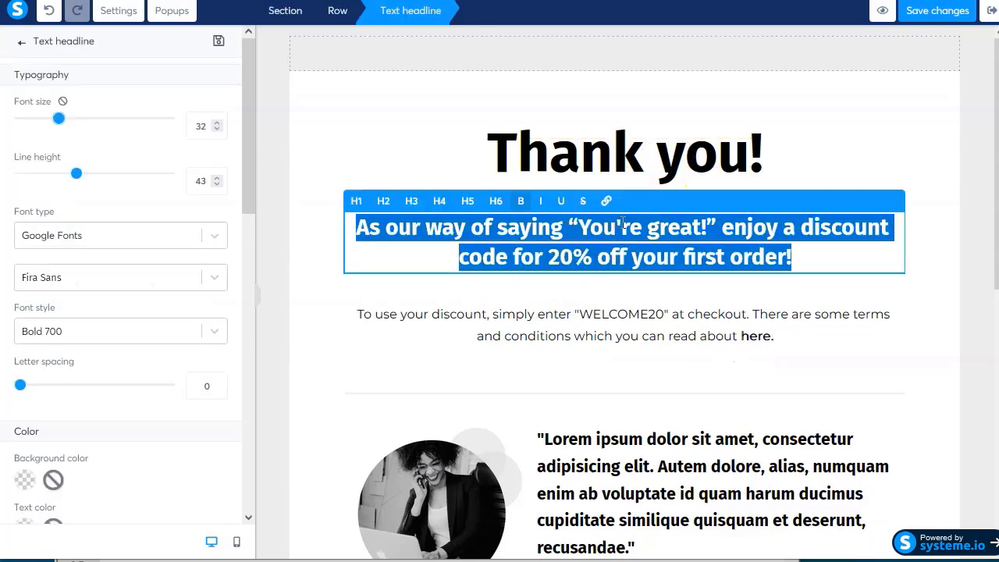
text(V)
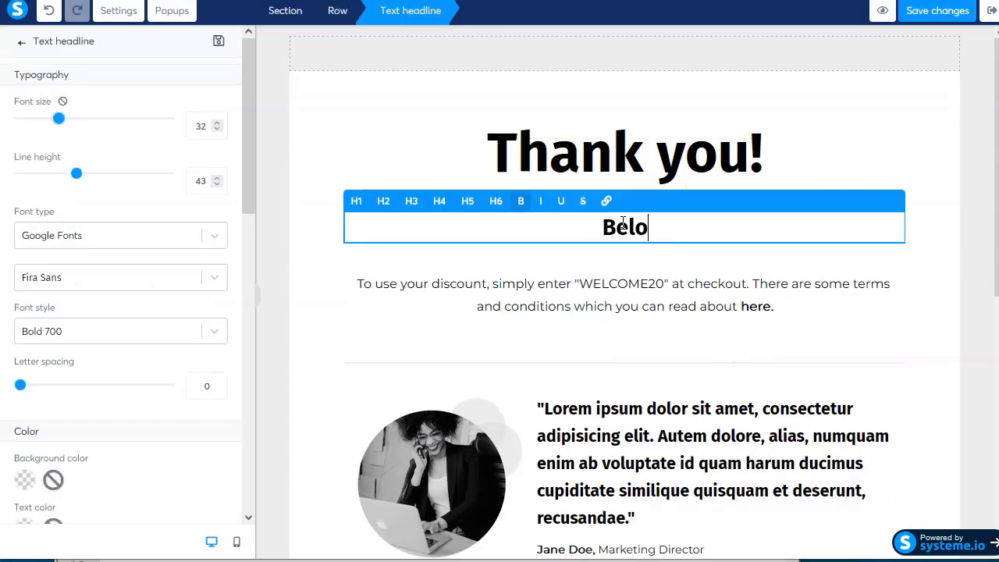
drag(416, 227, 697, 236)
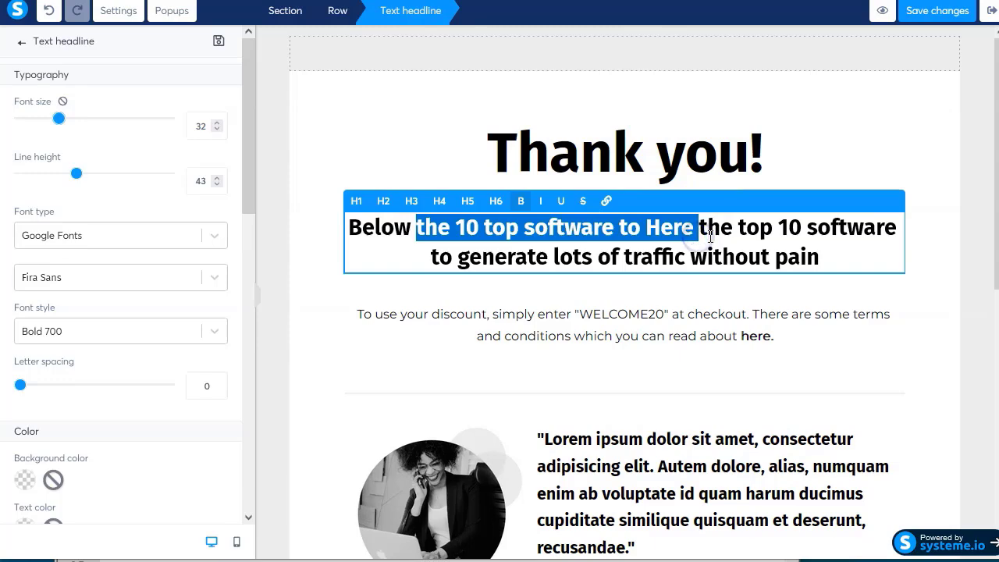
key(BackSpace)
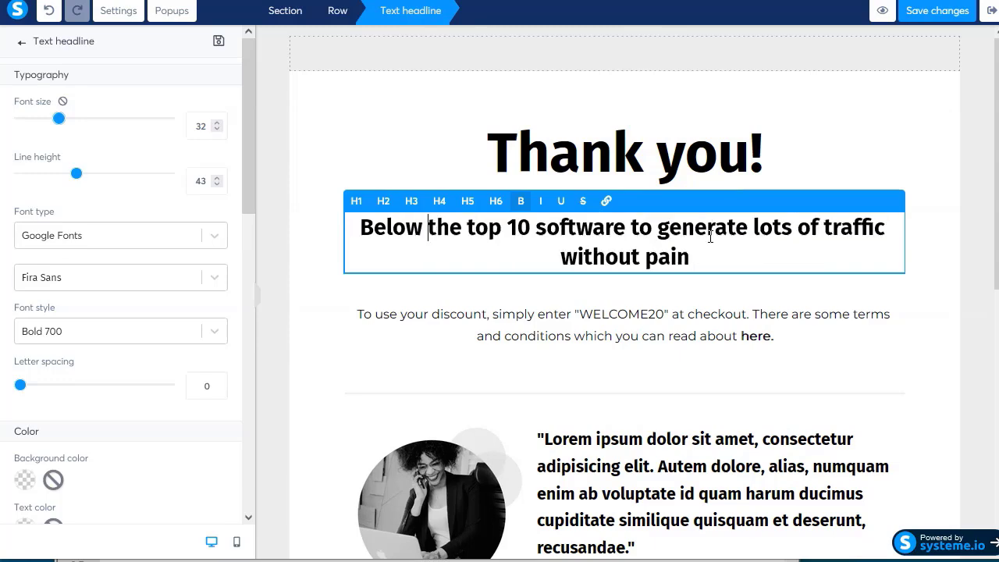
click(622, 326)
Step: Replace the paragraph under "Share this offer with your friends!" with "We glad to provide you the best softs ever"
scroll(624, 328, down, 3)
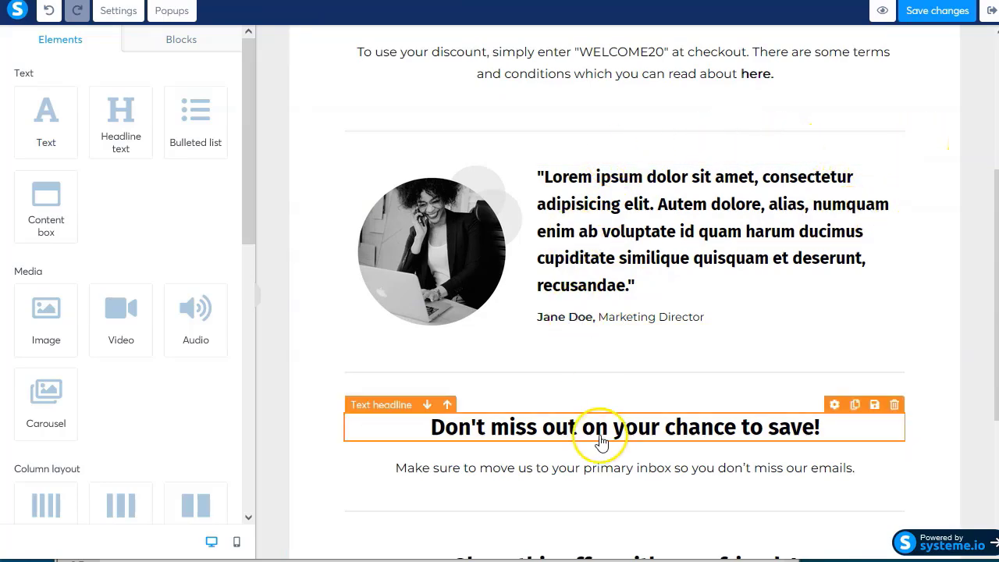
scroll(591, 406, down, 3)
triple_click(722, 372)
text(We glad to provide)
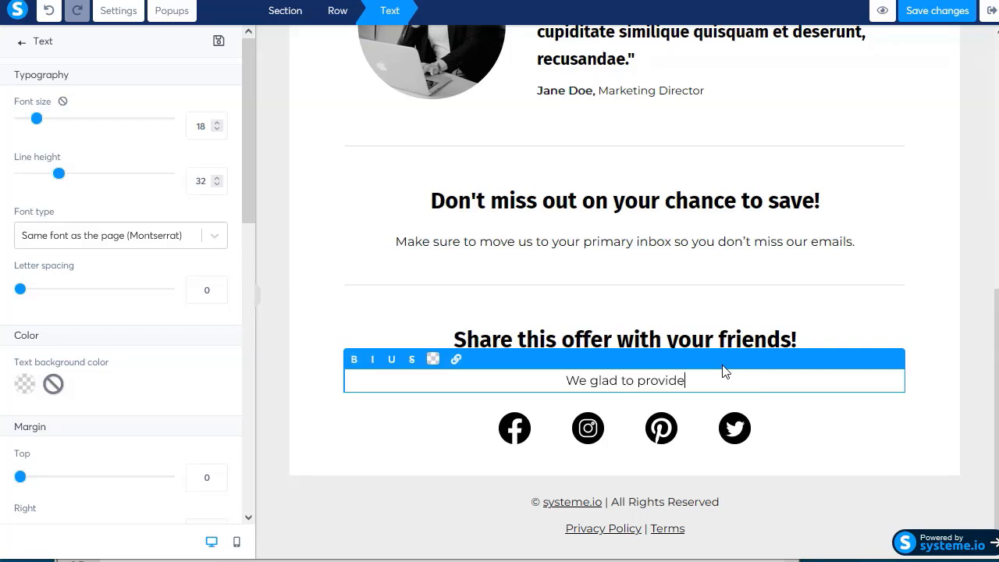
Step: Delete the discount paragraph, the testimonial row and the "Don't miss out on your chance to save!" block
scroll(707, 223, up, 6)
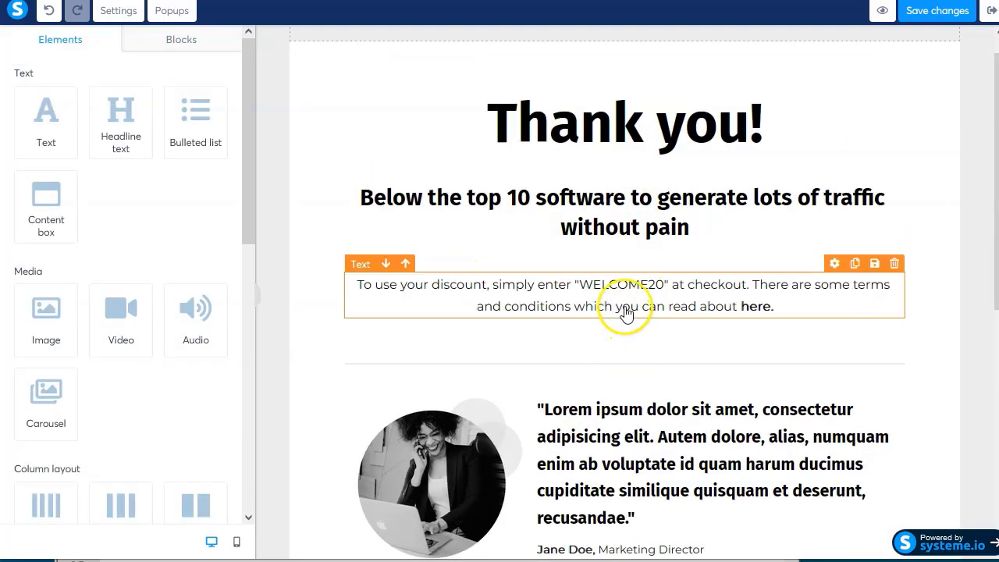
click(894, 264)
click(577, 303)
click(894, 327)
click(581, 306)
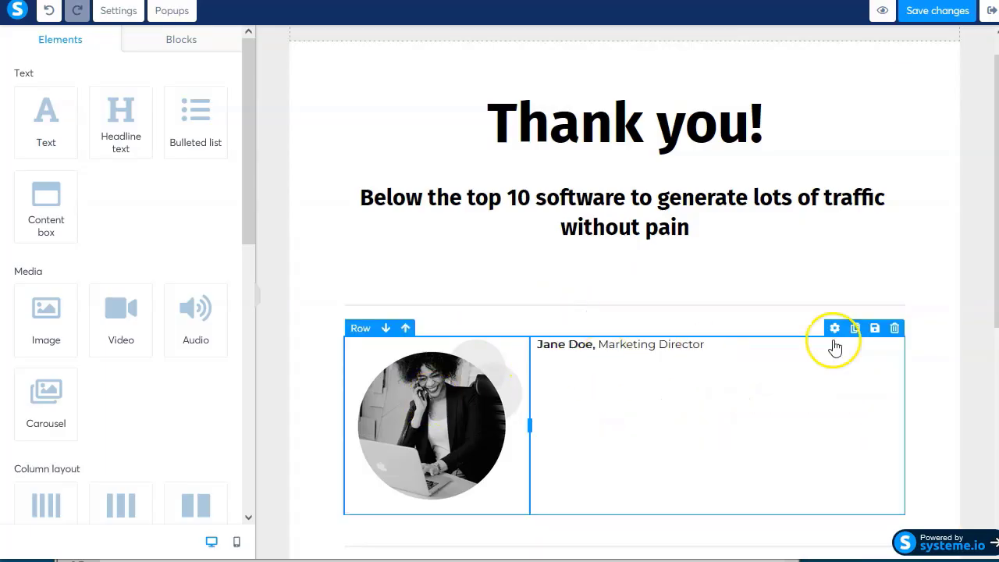
click(893, 329)
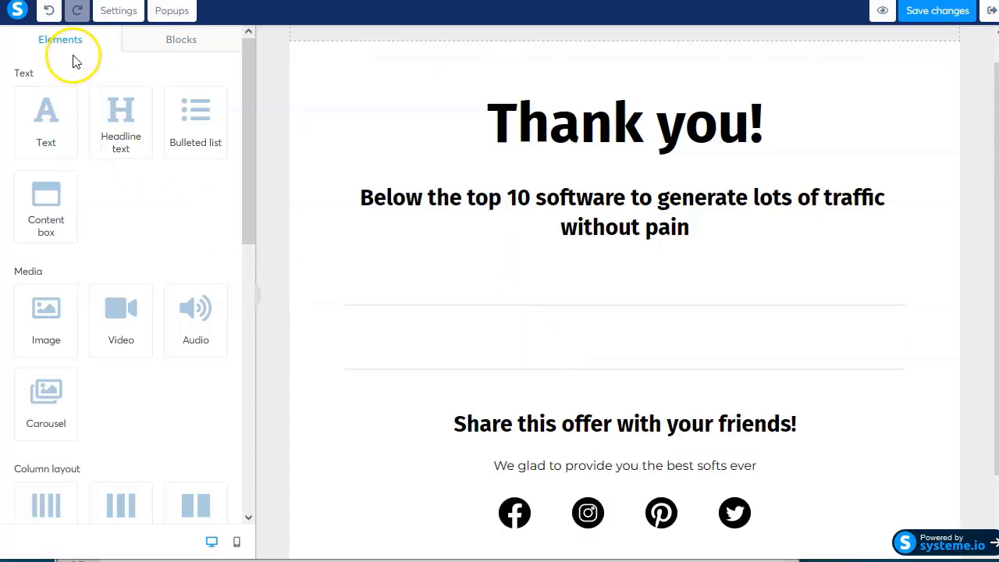
Step: Add a button between the two divider lines under the subheading and set its width to Fill width
scroll(132, 260, down, 5)
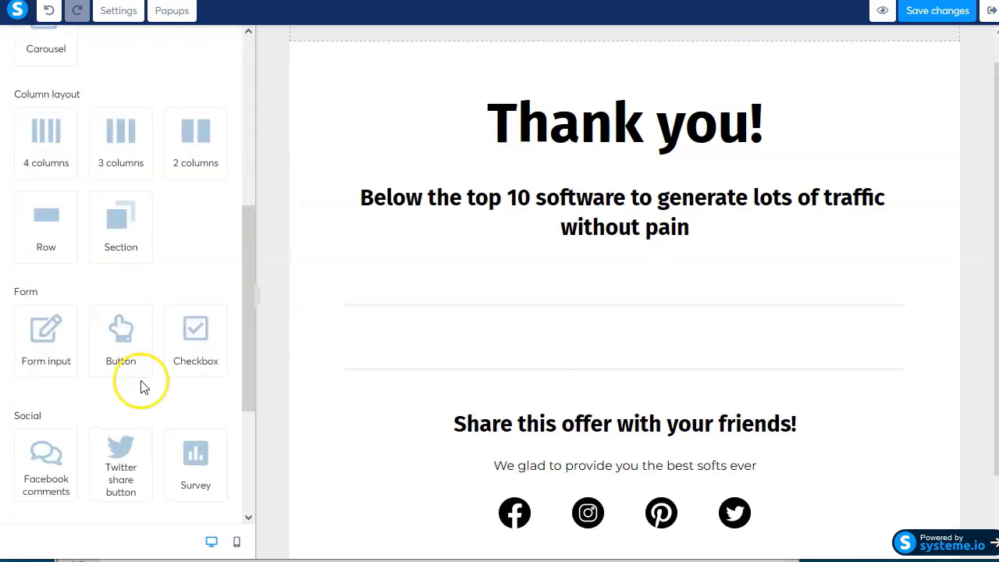
drag(123, 319, 606, 328)
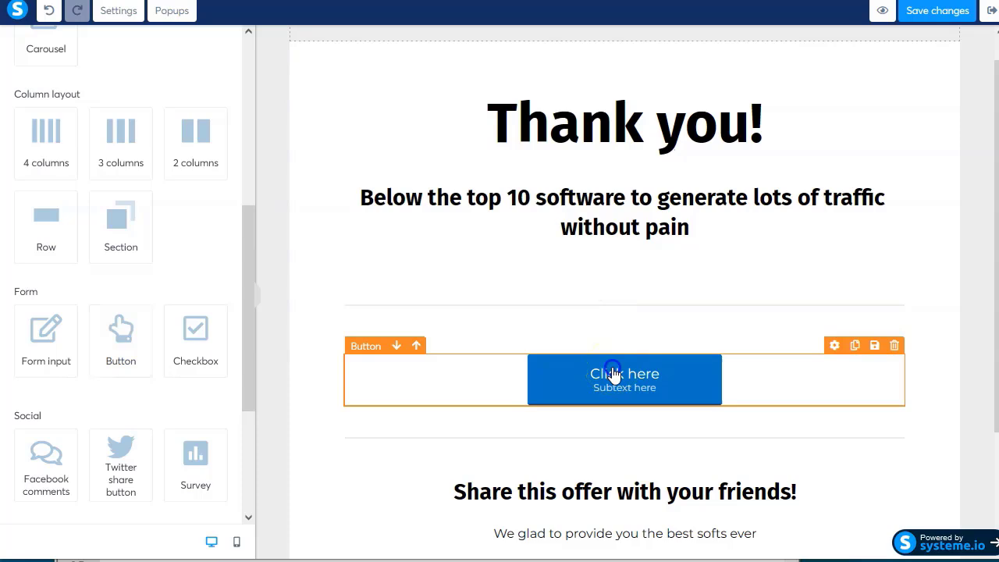
click(613, 373)
scroll(613, 372, down, 1)
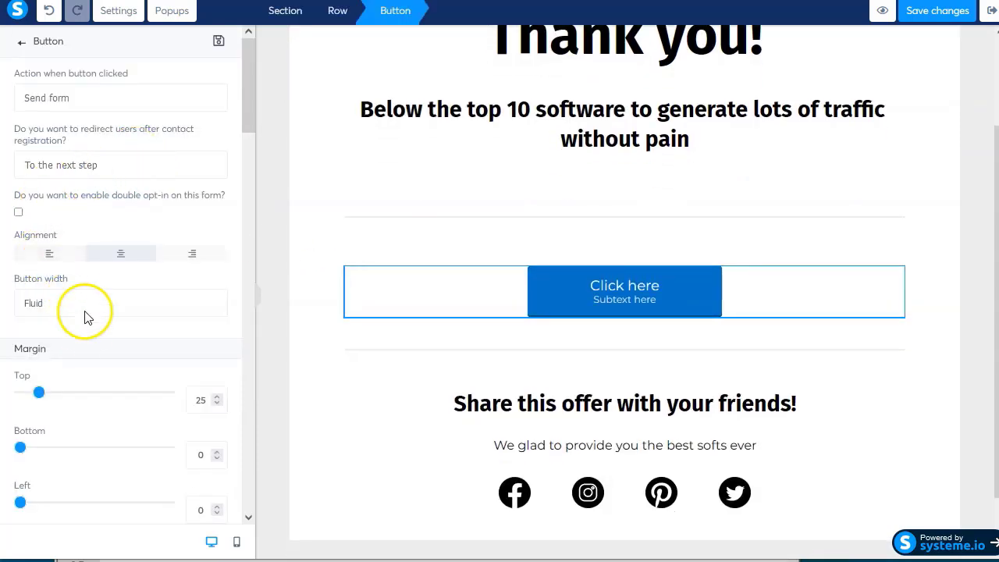
click(60, 300)
click(63, 346)
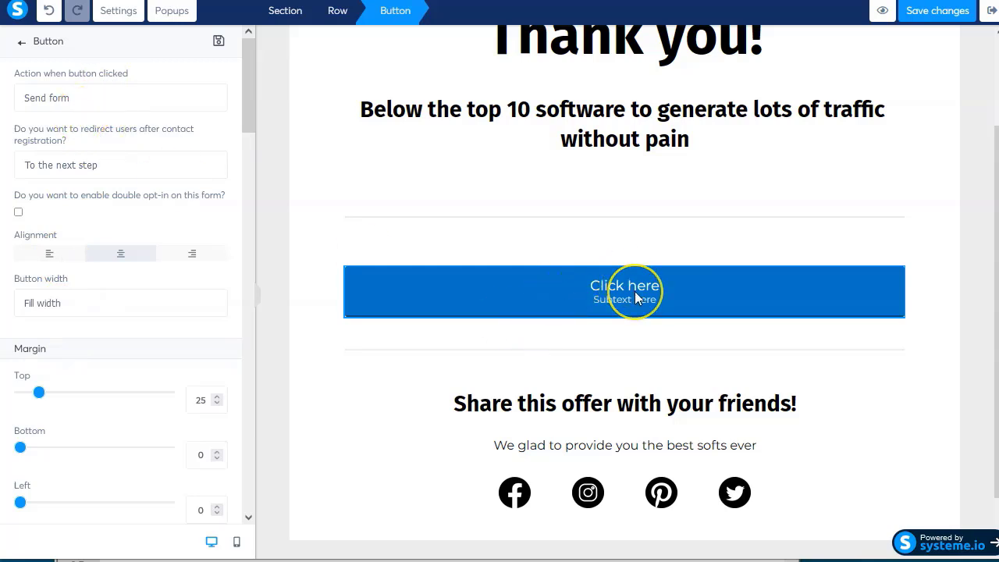
click(90, 298)
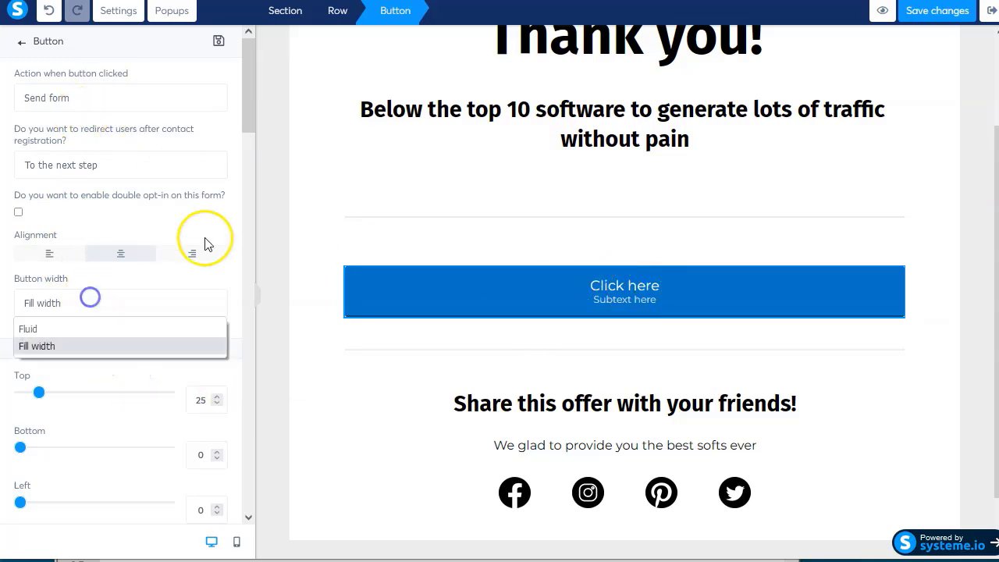
click(160, 285)
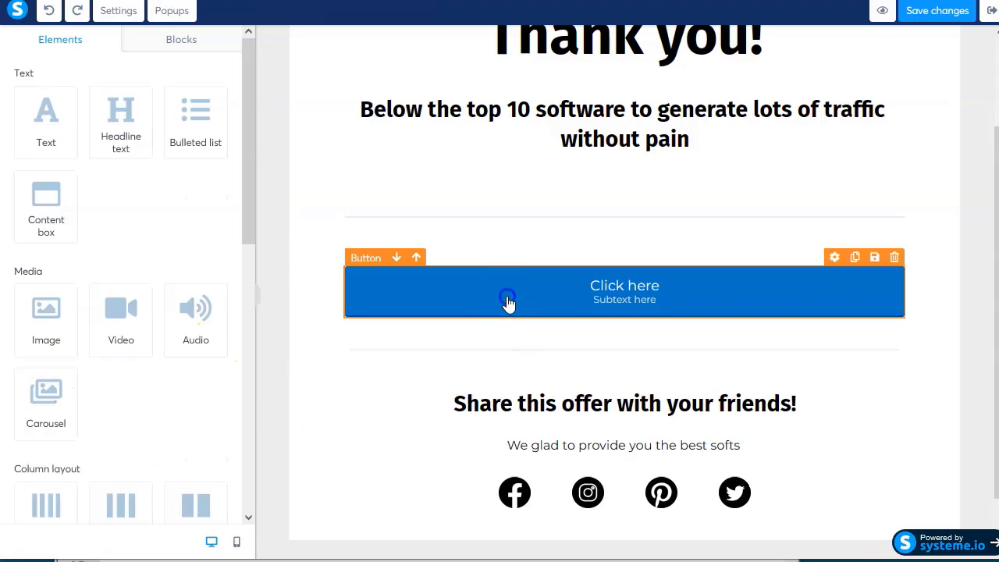
Step: Set the new button's text to "PROFIMATE"
click(508, 303)
scroll(121, 324, down, 4)
triple_click(44, 362)
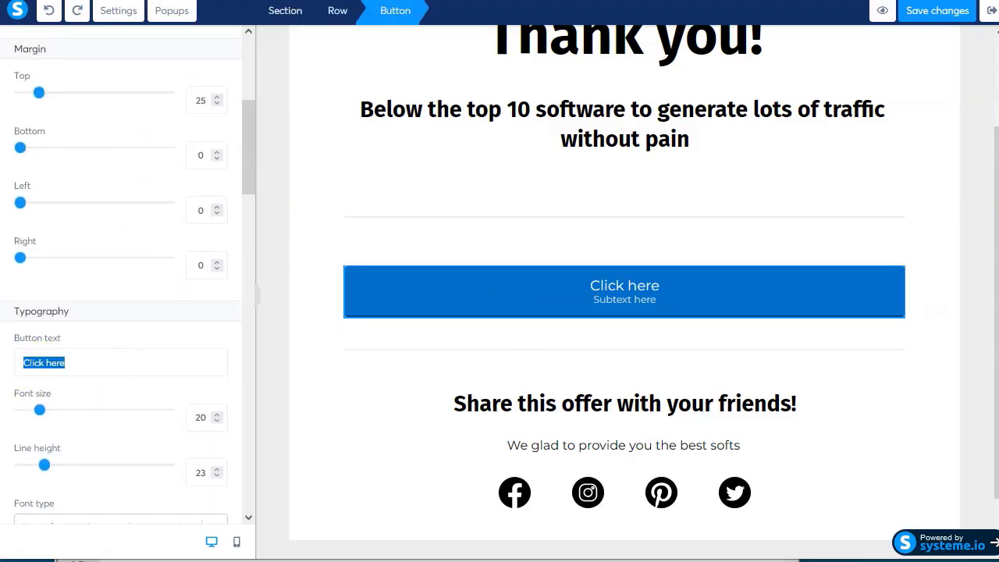
text(PROFI)
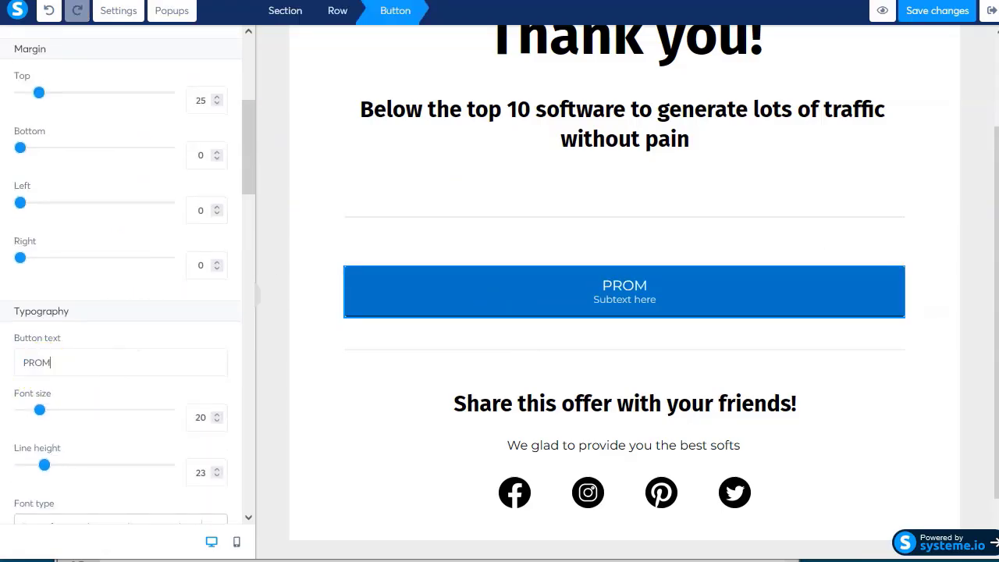
text(MATE)
key(Left)
key(Left)
key(Left)
key(Left)
text(FI)
Step: Replace the PROFIMATE button's subtext with "Instagram traffic free"
scroll(139, 390, down, 3)
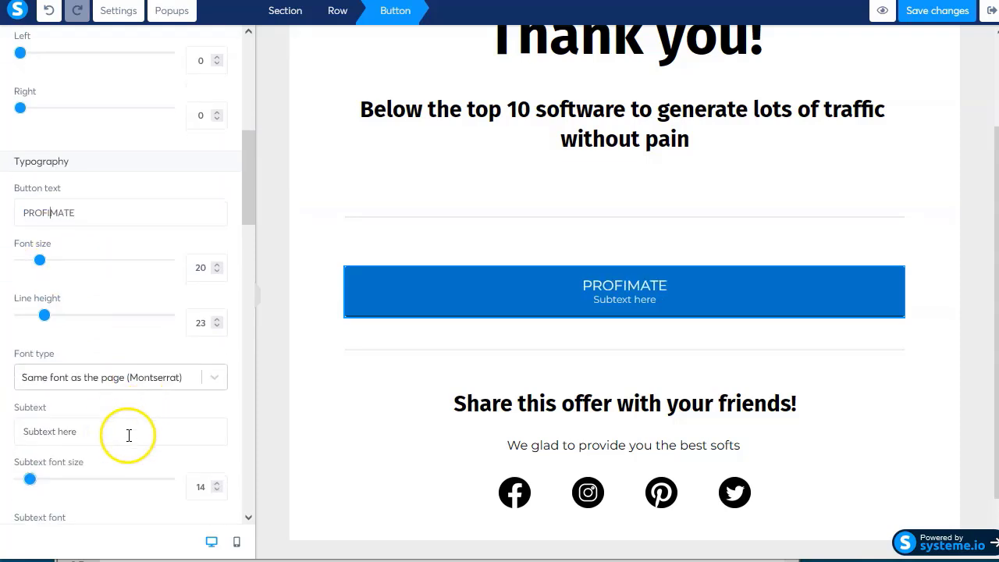
triple_click(129, 434)
key(BackSpace)
text(Instagram traffi)
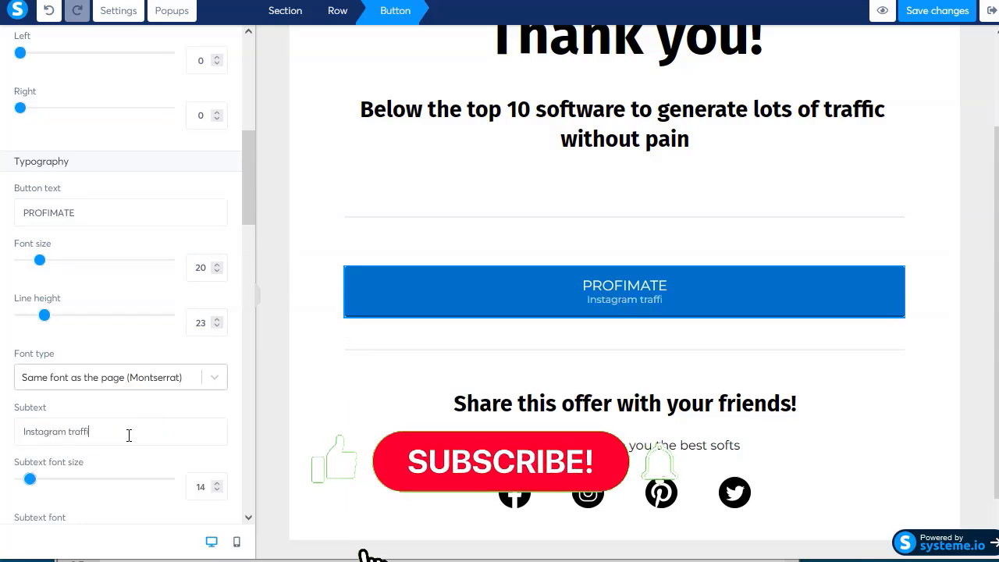
text(c free)
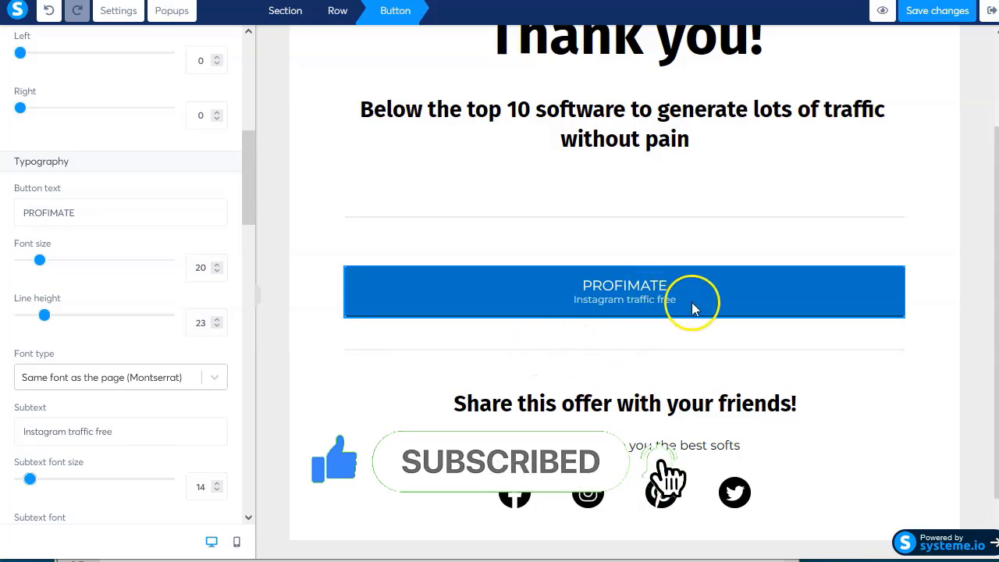
Step: Set the PROFIMATE button's action to Open URL and enter the site owner's website address as its link
click(563, 294)
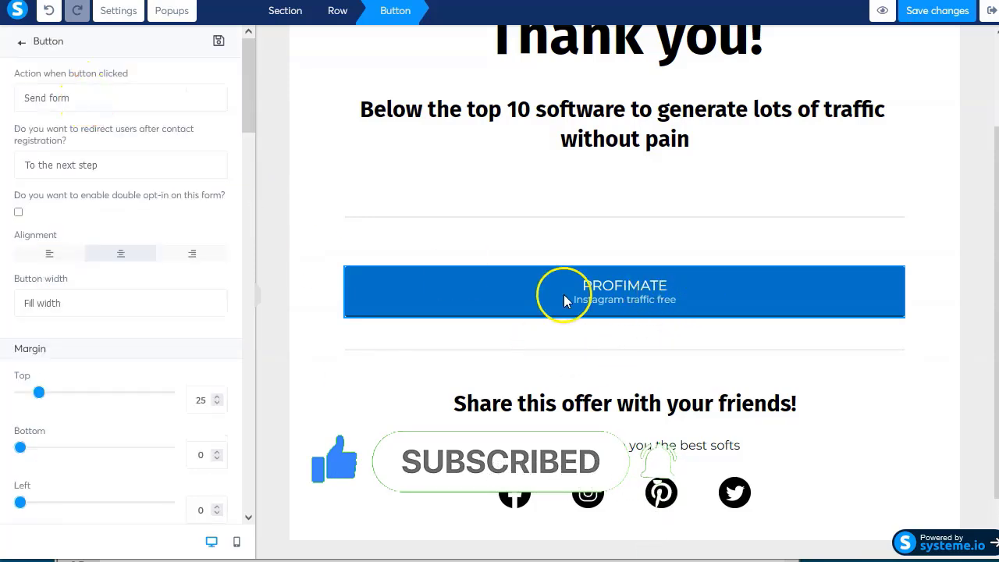
click(90, 97)
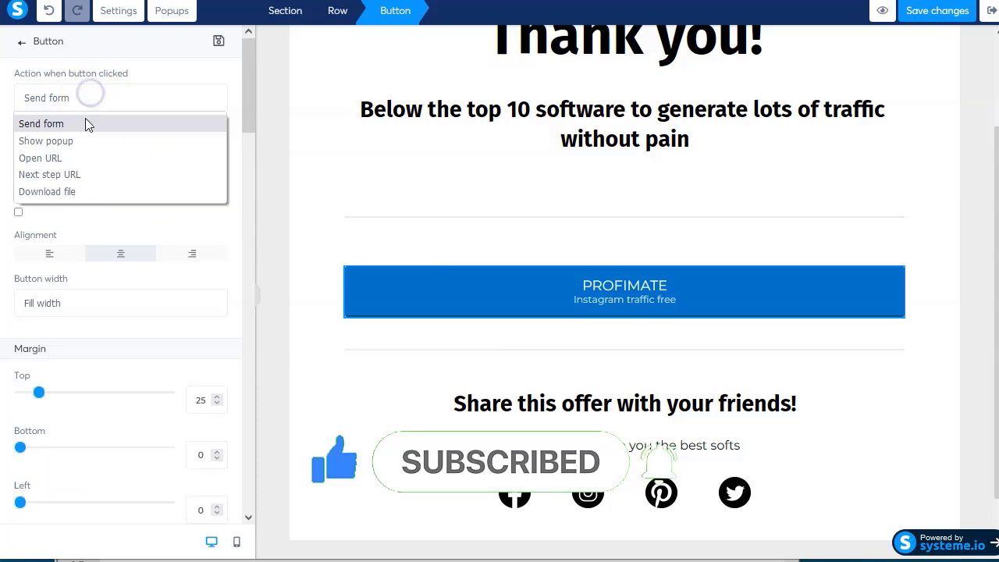
click(78, 159)
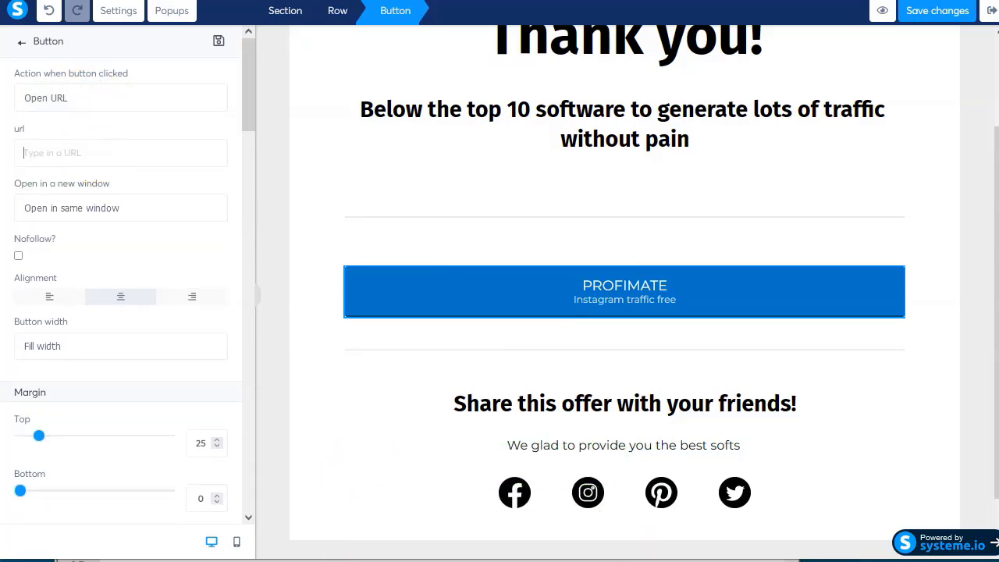
key(ctrl+Tab)
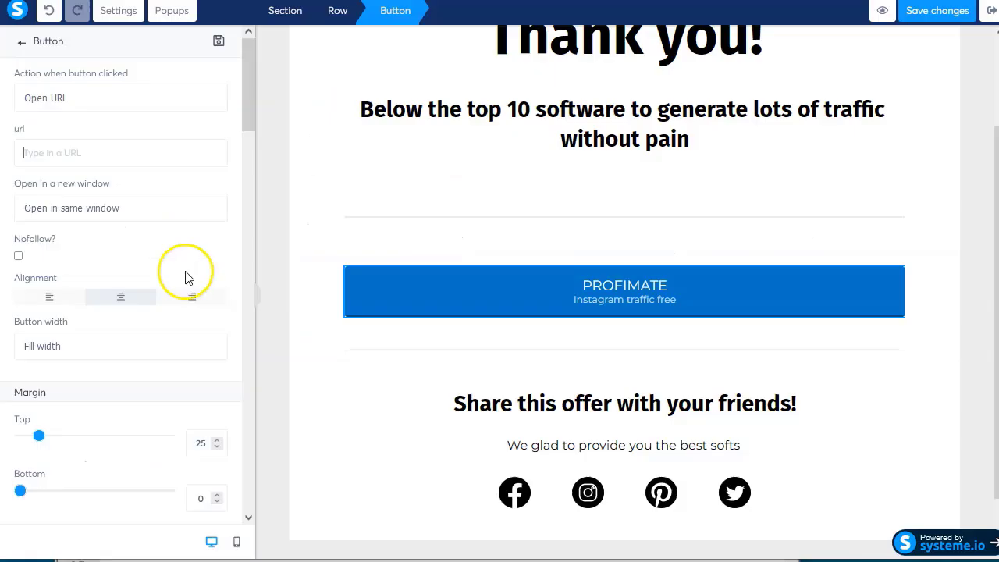
click(124, 153)
text(https://bettyromerito.com)
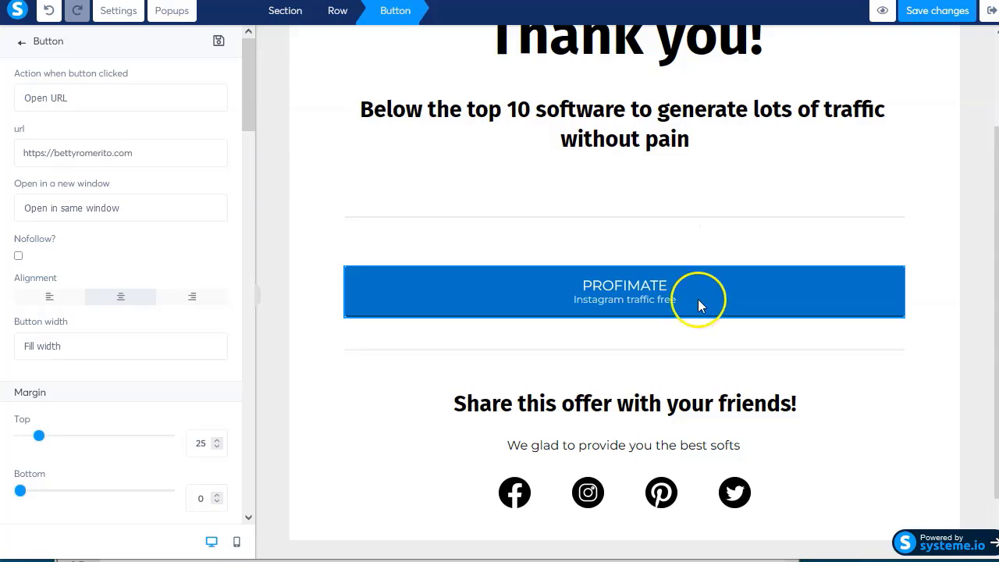
Step: Duplicate the PROFIMATE button repeatedly to build a stack of identical software buttons between the two dividers
click(698, 304)
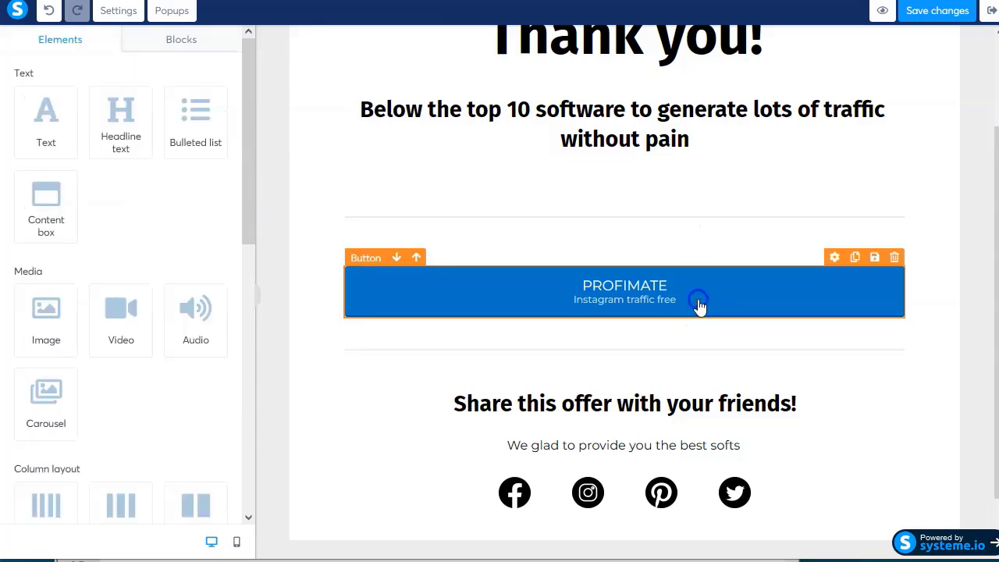
click(854, 257)
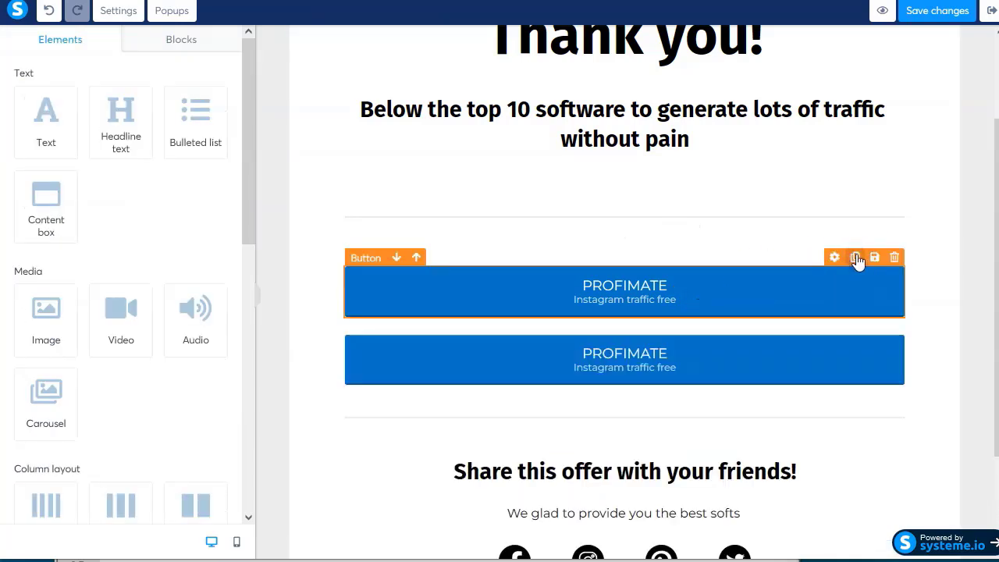
click(855, 259)
click(856, 258)
click(856, 257)
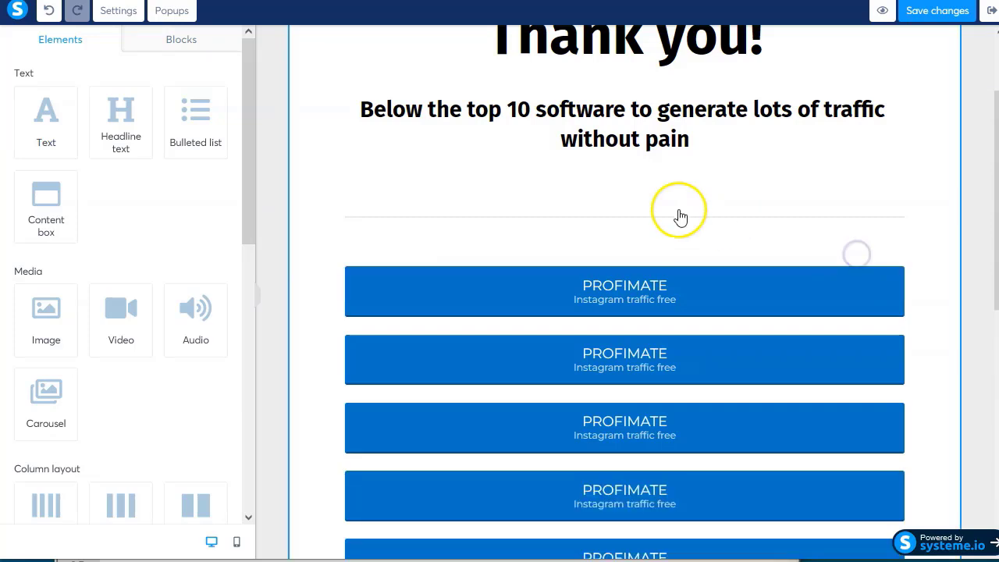
scroll(676, 214, down, 3)
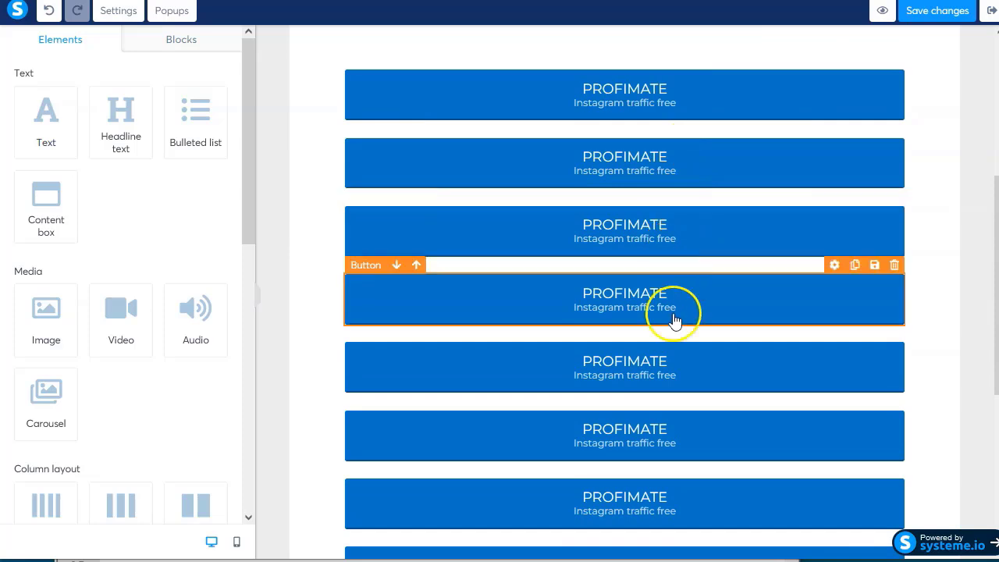
scroll(695, 442, down, 2)
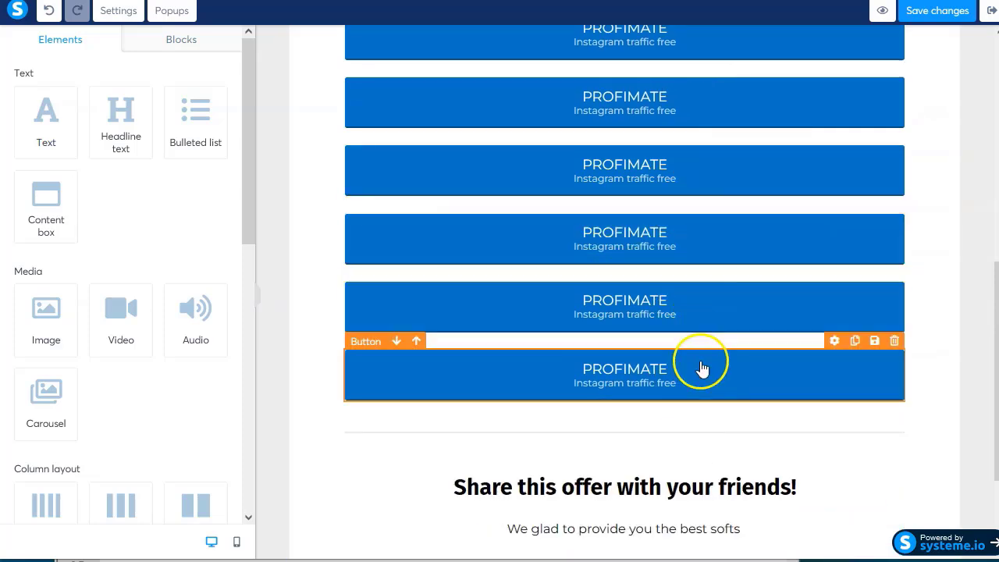
click(856, 343)
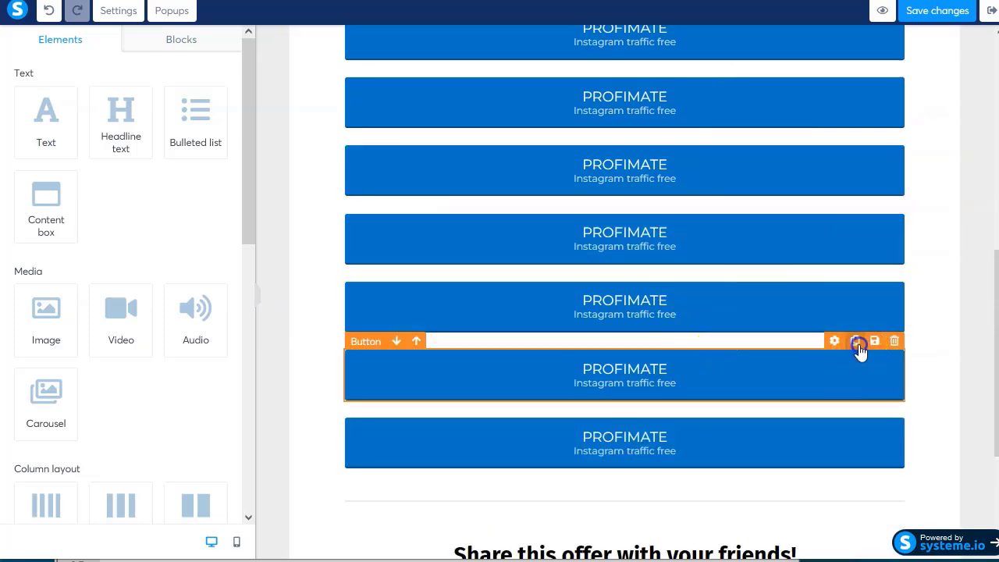
click(856, 343)
Step: Save the changes to the thank you page and exit the page editor
scroll(751, 335, up, 8)
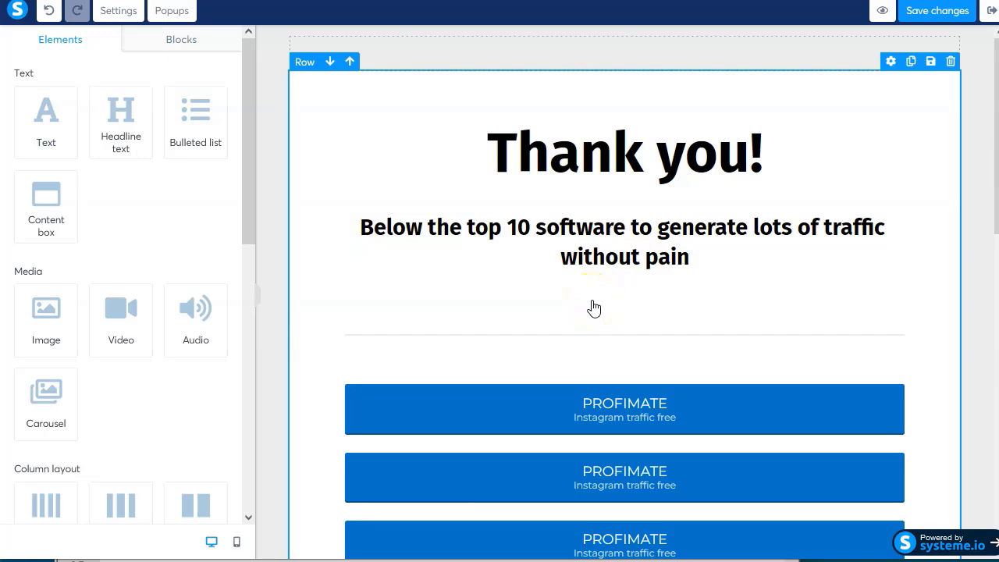
scroll(592, 309, down, 10)
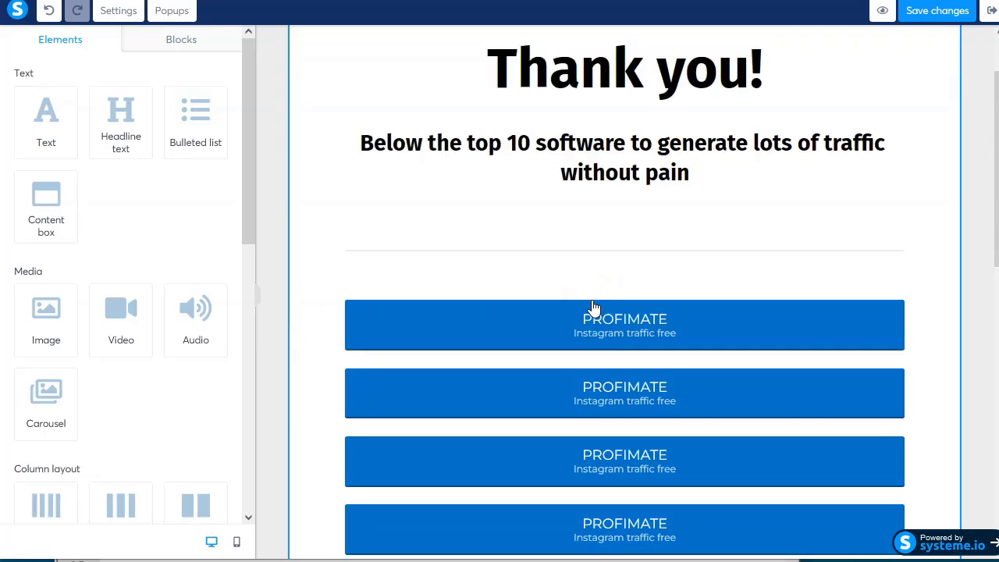
scroll(606, 435, down, 4)
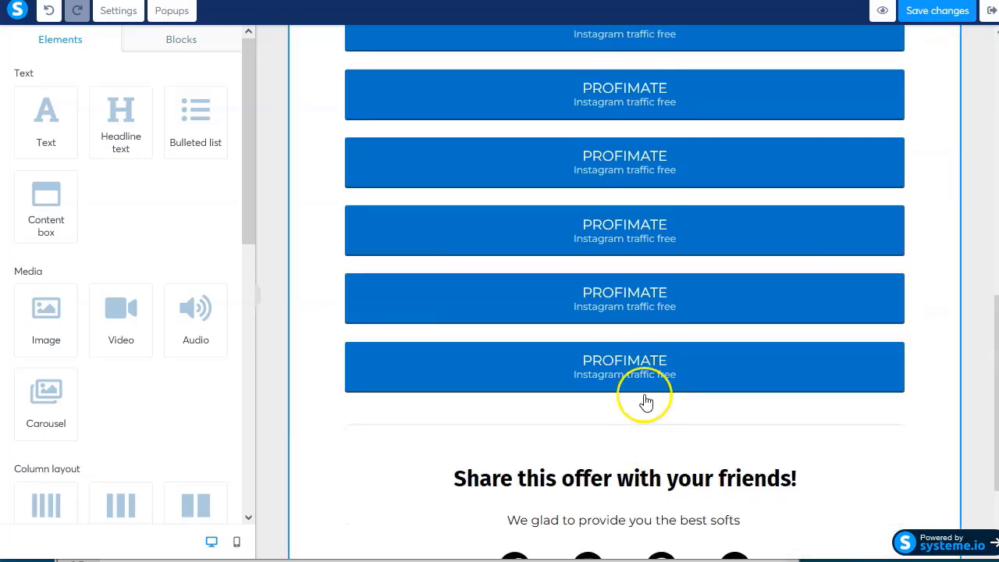
scroll(614, 424, up, 15)
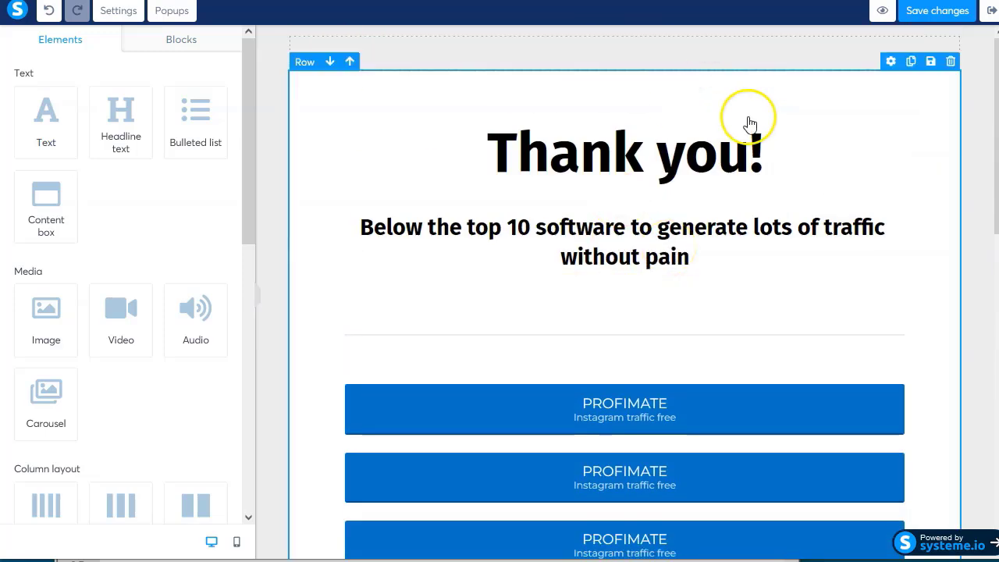
click(931, 11)
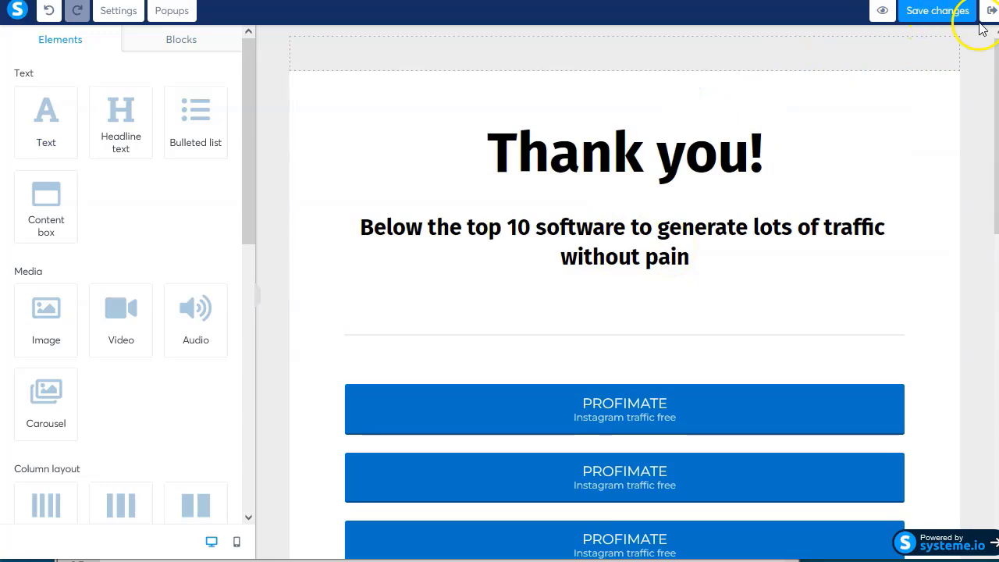
scroll(546, 484, down, 3)
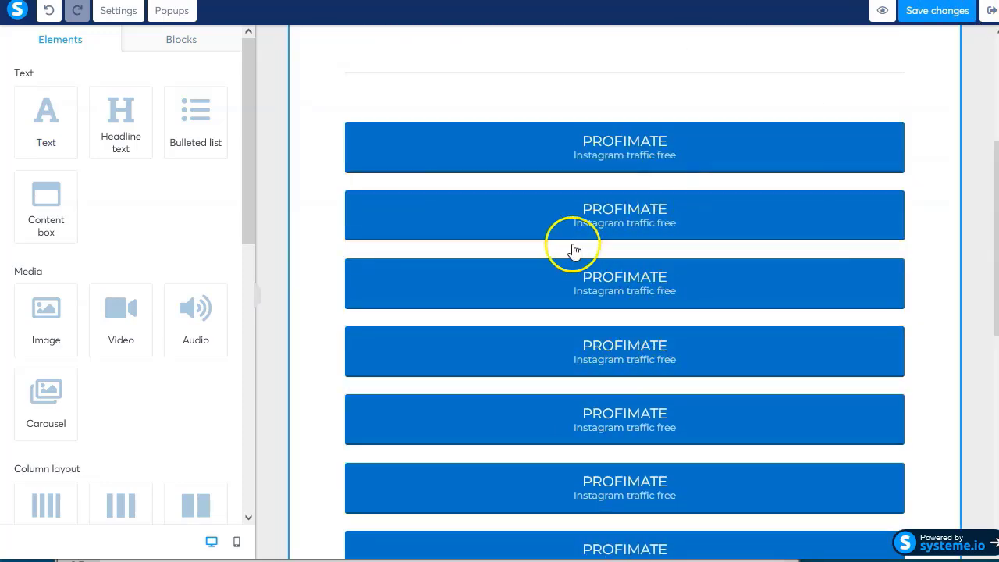
scroll(702, 216, up, 3)
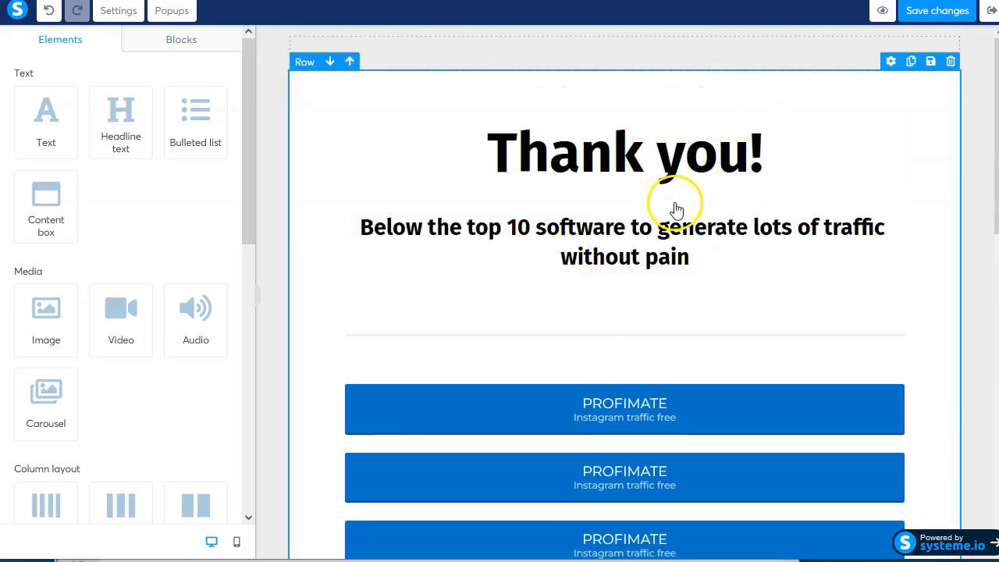
click(941, 17)
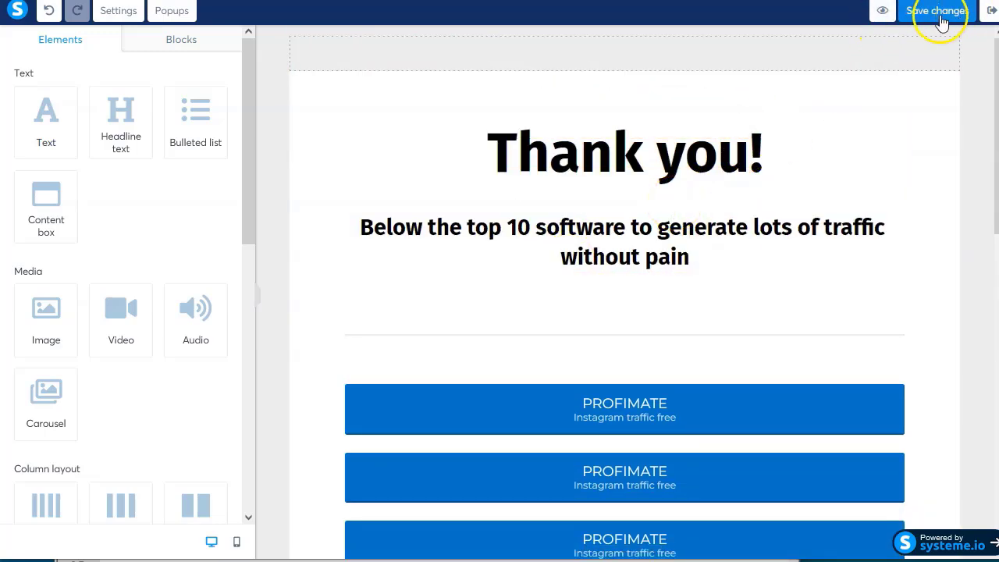
click(988, 17)
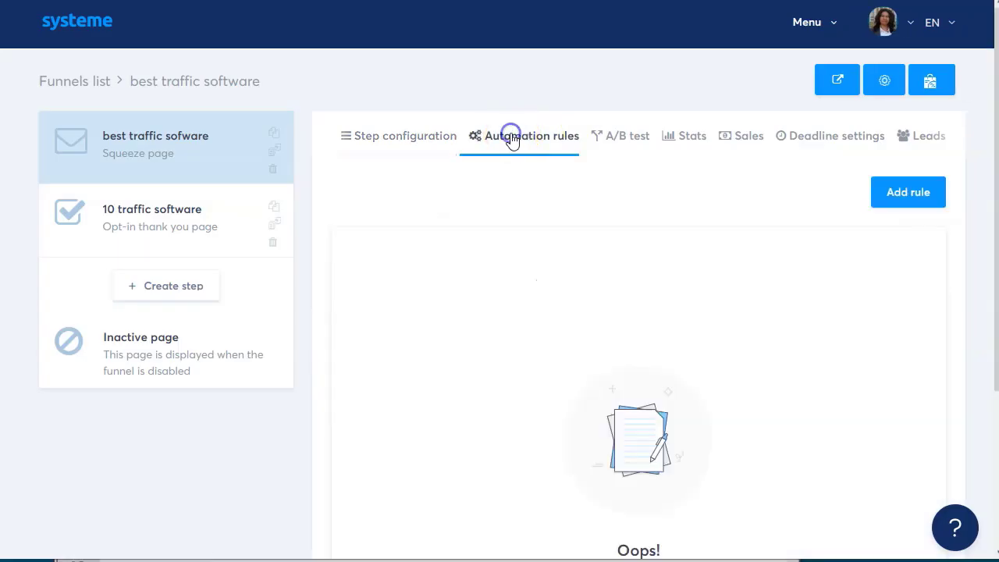
Step: Try to add an automation rule with the "Funnel step form subscribed" trigger, and return to the squeeze page's step configuration
click(905, 192)
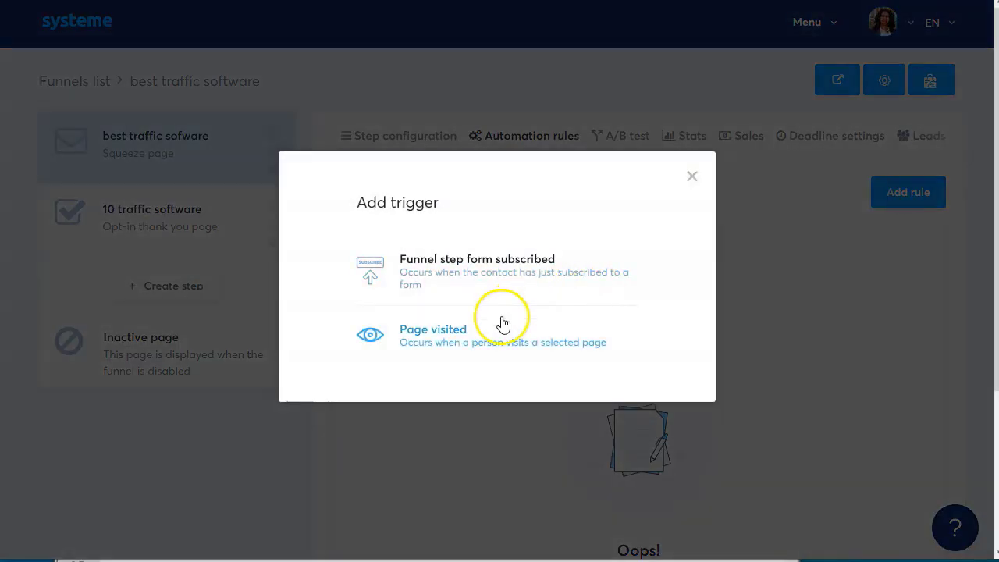
click(500, 273)
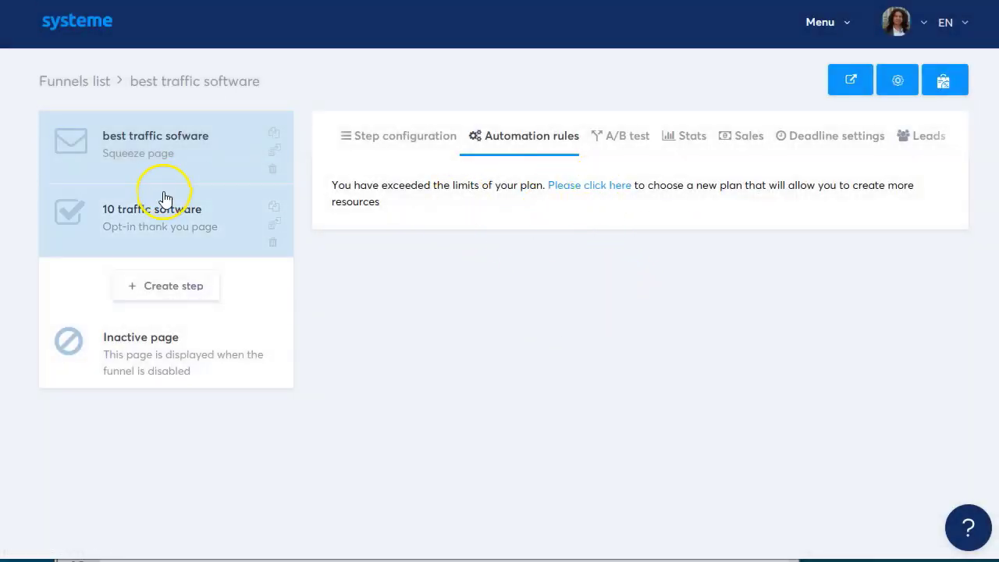
click(167, 152)
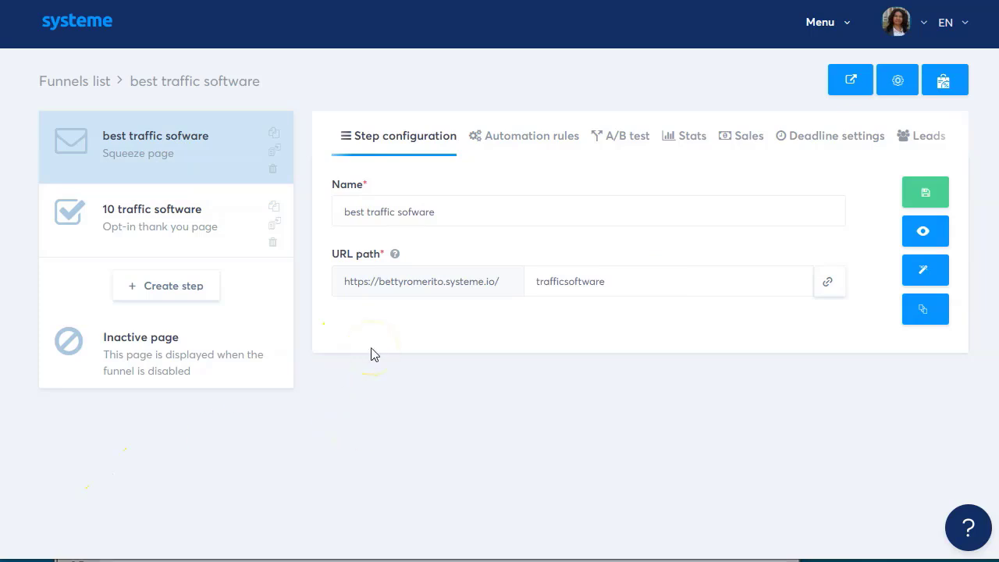
Step: Switch to Mailsy and decline both Close Friend upgrade offers to reach the member home page
mouse_move(125, 561)
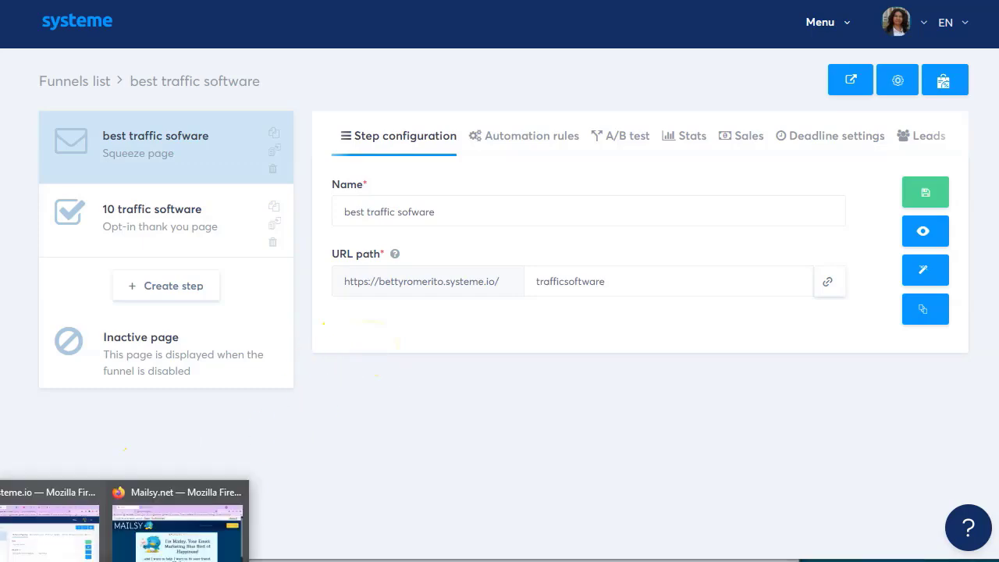
click(177, 530)
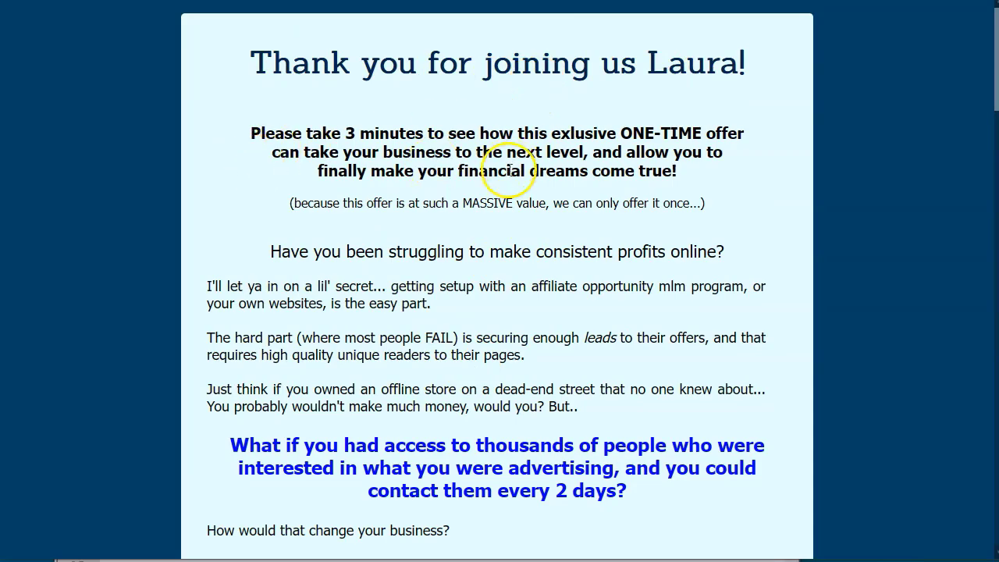
scroll(447, 232, down, 1)
scroll(447, 233, down, 12)
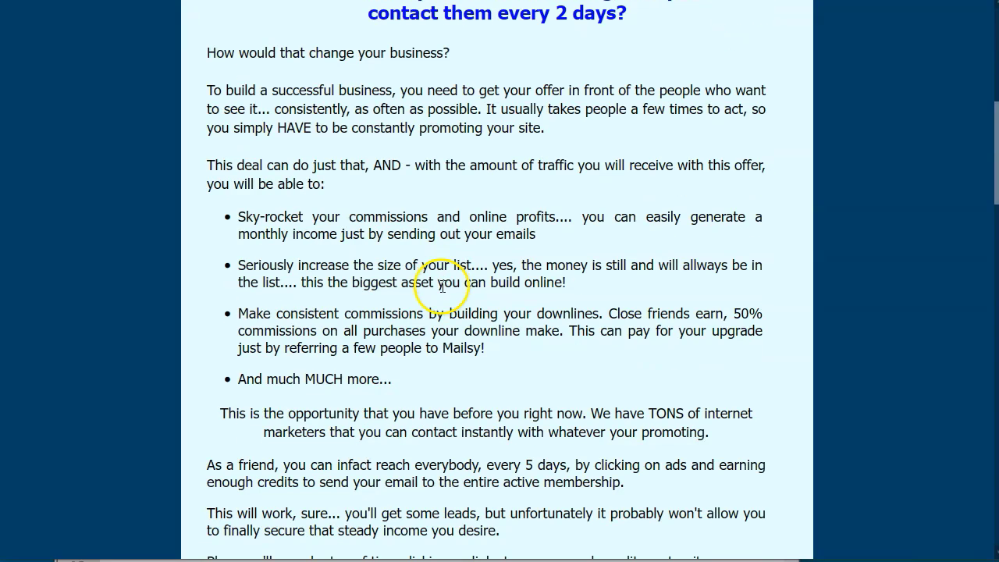
scroll(446, 299, down, 11)
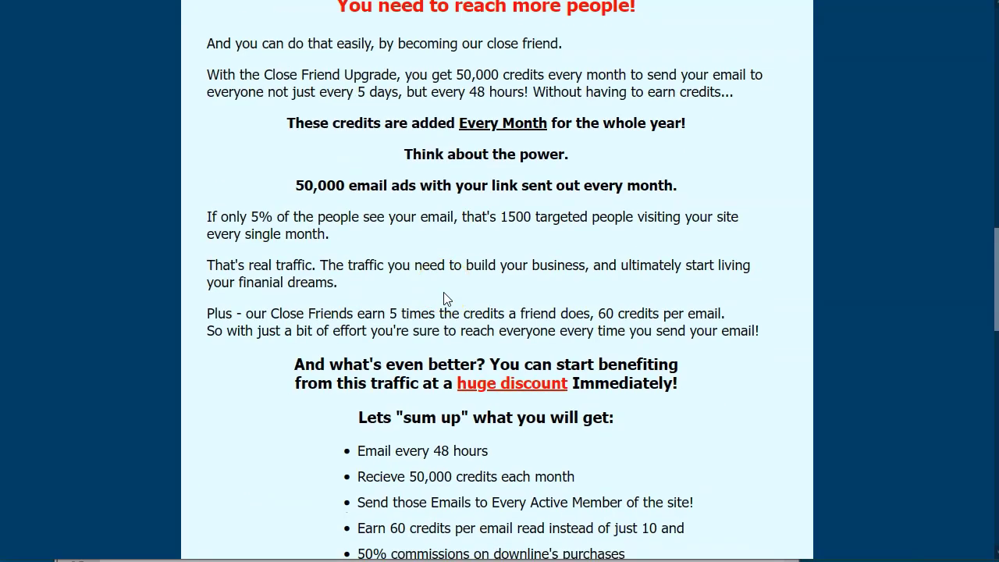
scroll(445, 292, down, 2)
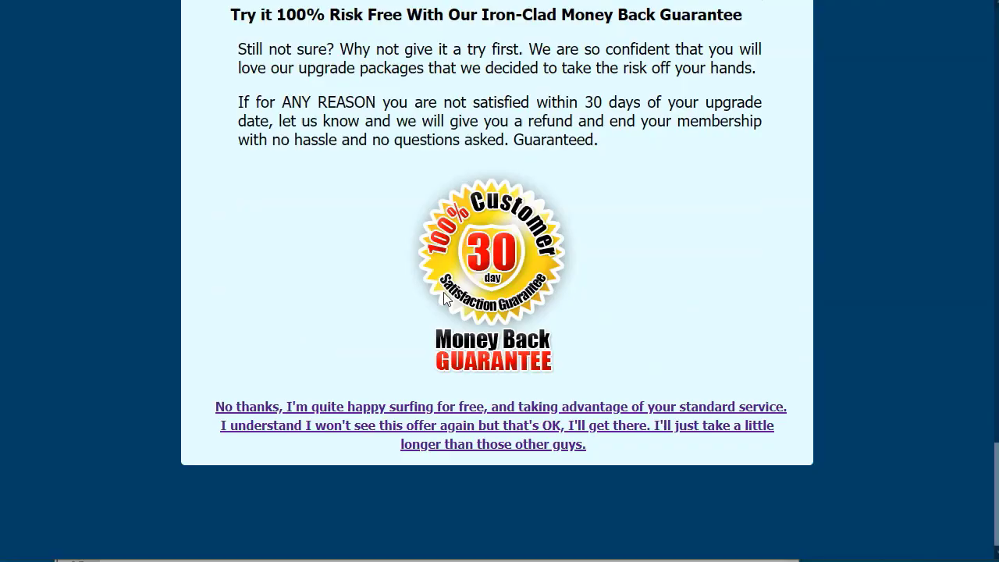
click(462, 422)
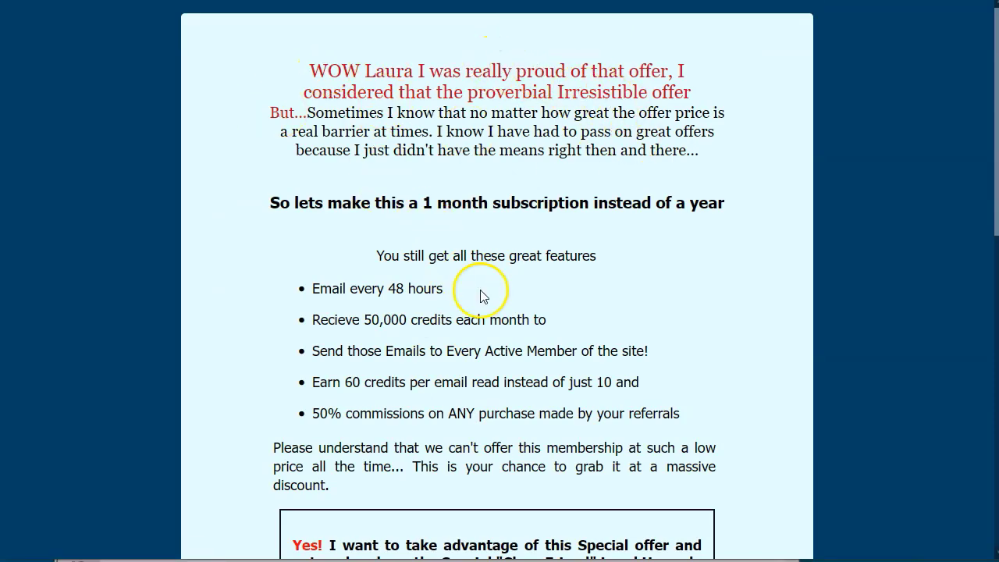
scroll(474, 297, down, 8)
scroll(399, 402, down, 1)
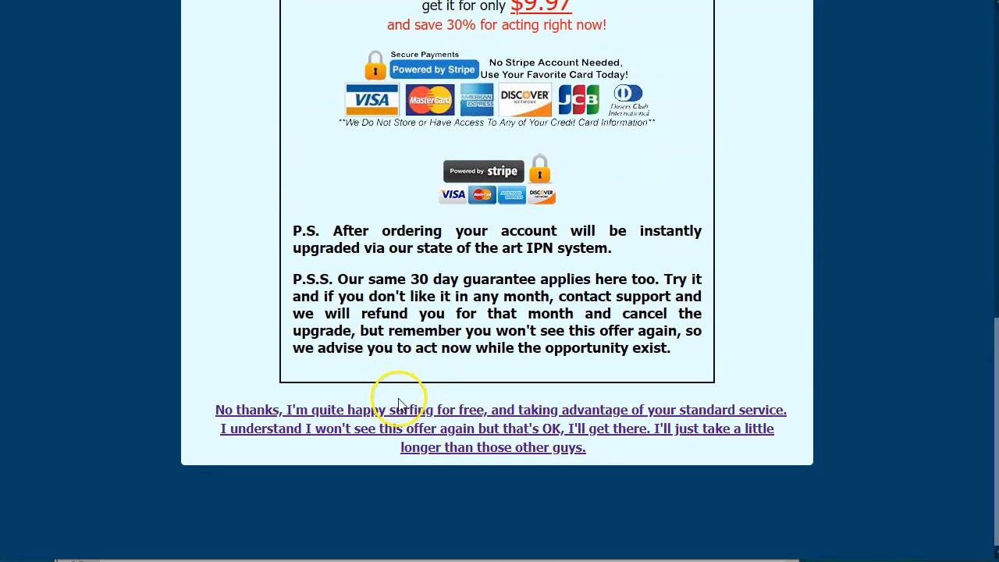
click(466, 409)
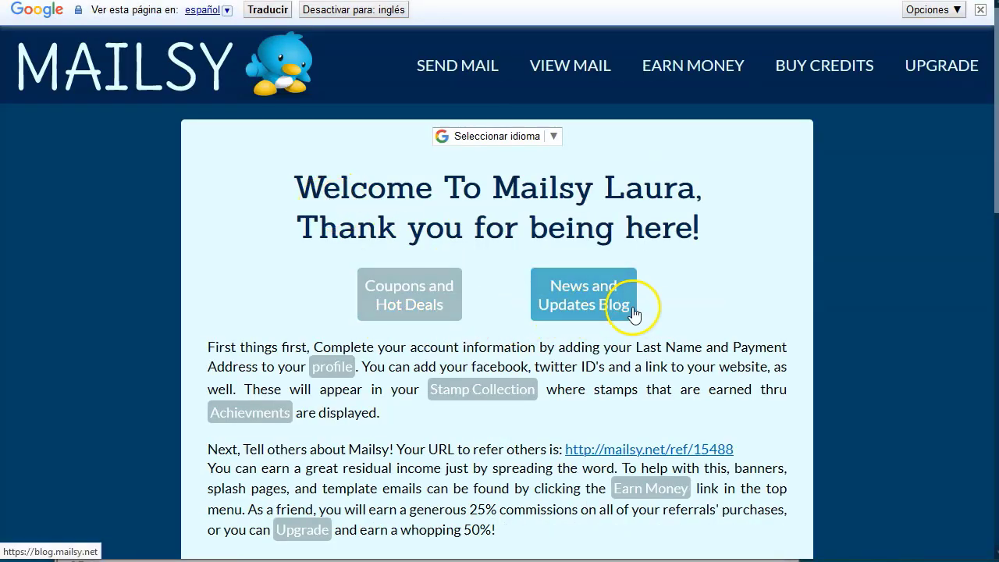
Step: Try to redeem the promo code "super" for 3000 credits on the Mailsy member home page
scroll(424, 365, down, 1)
scroll(424, 365, down, 6)
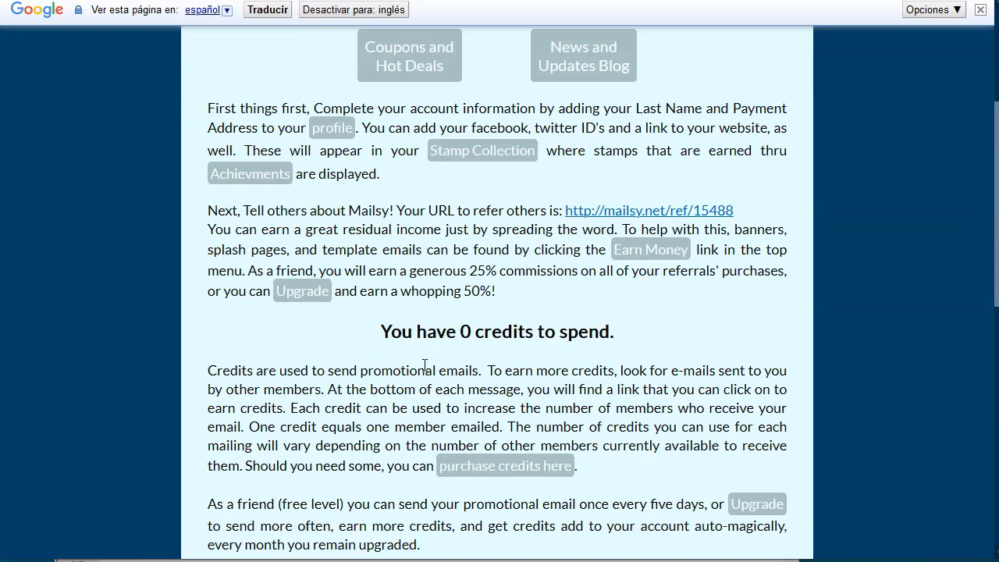
drag(381, 103, 619, 100)
click(412, 154)
scroll(375, 223, down, 2)
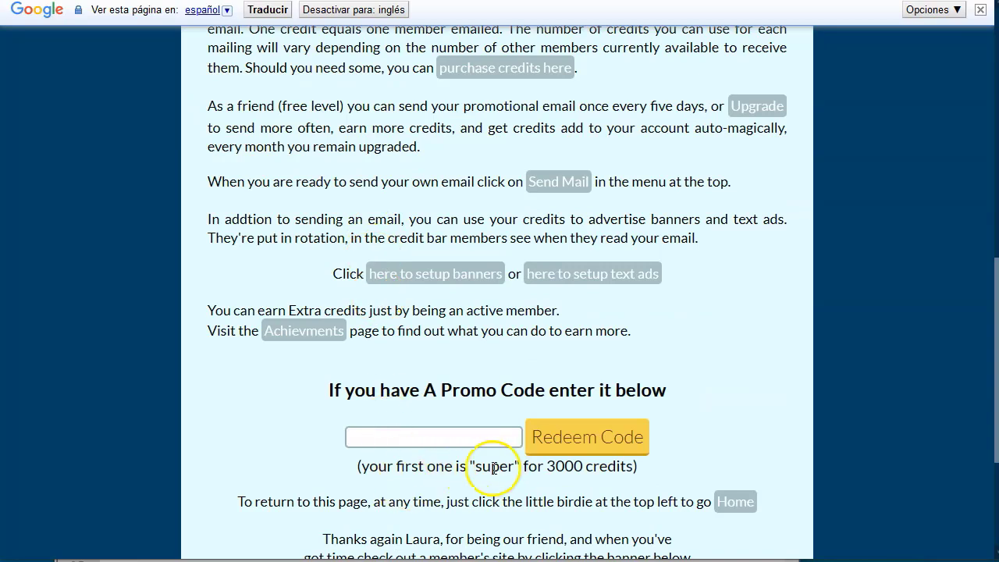
double_click(490, 467)
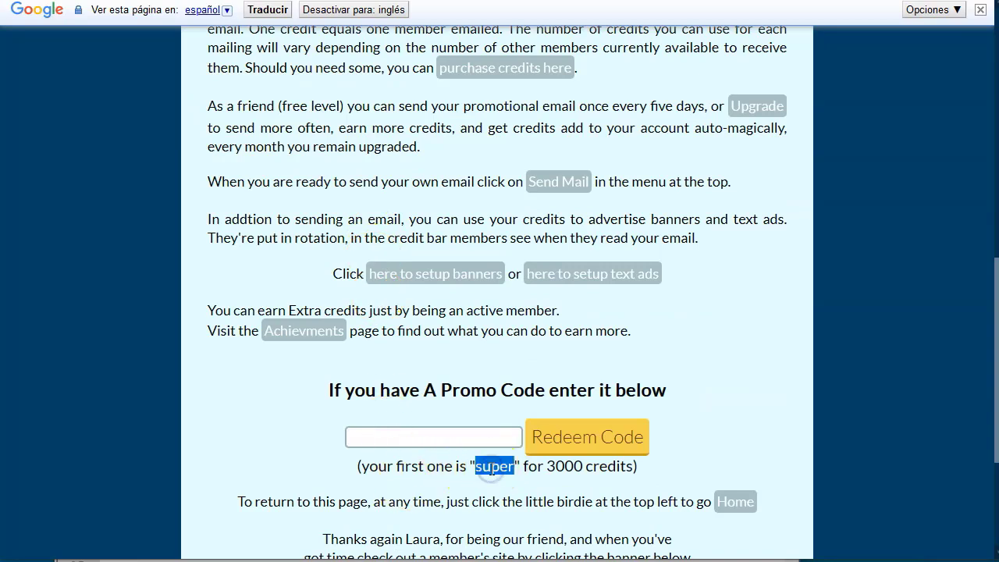
right_click(491, 466)
click(533, 275)
click(406, 446)
right_click(408, 435)
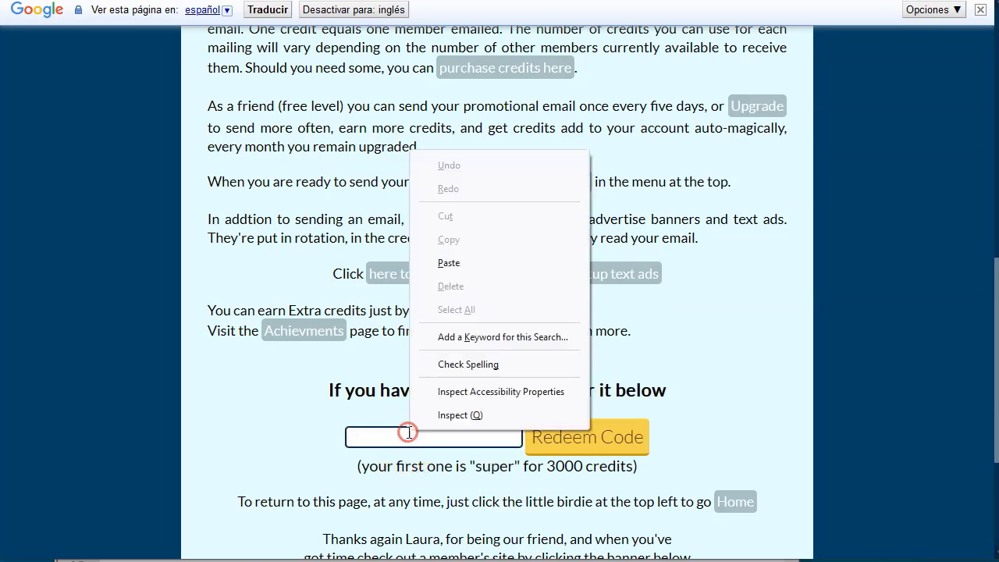
click(475, 264)
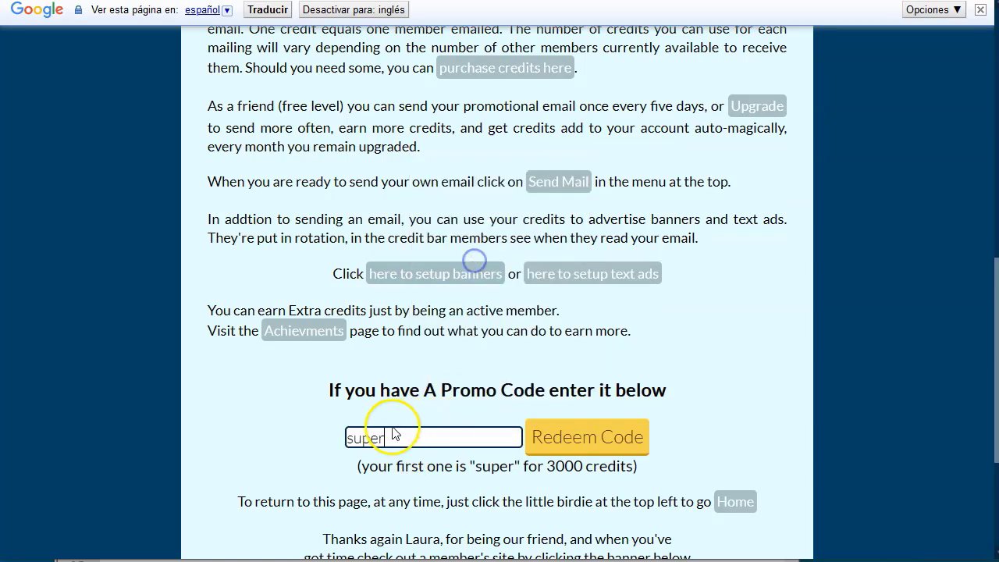
click(582, 440)
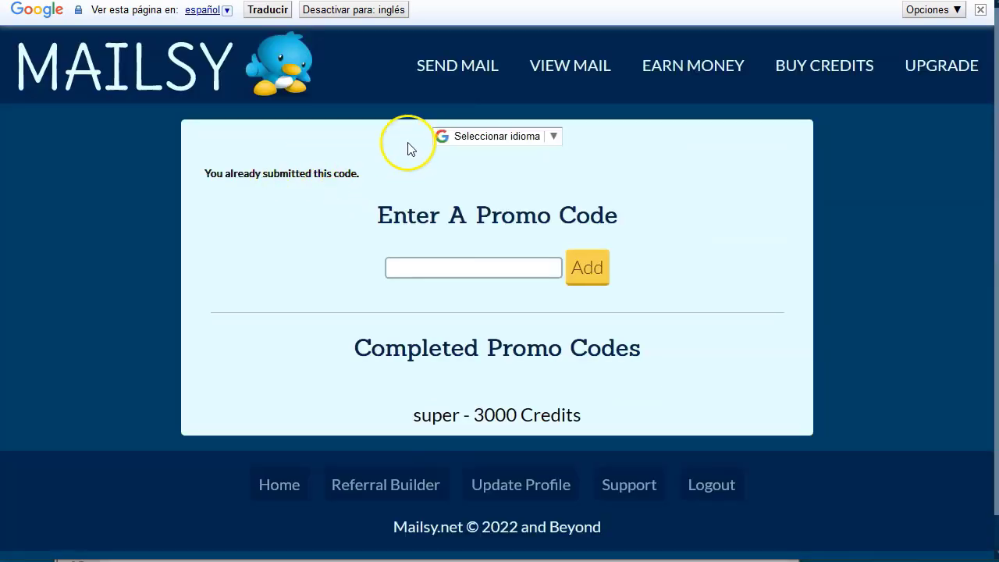
Step: Open the Send Mail page and read its instructions on the subject, Message URL, credits and required email views
click(464, 70)
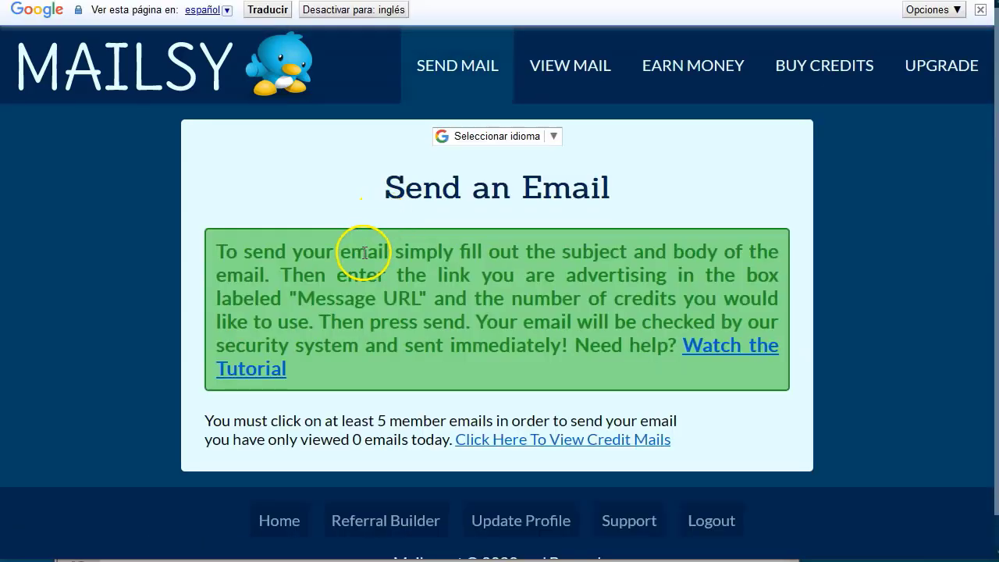
double_click(581, 251)
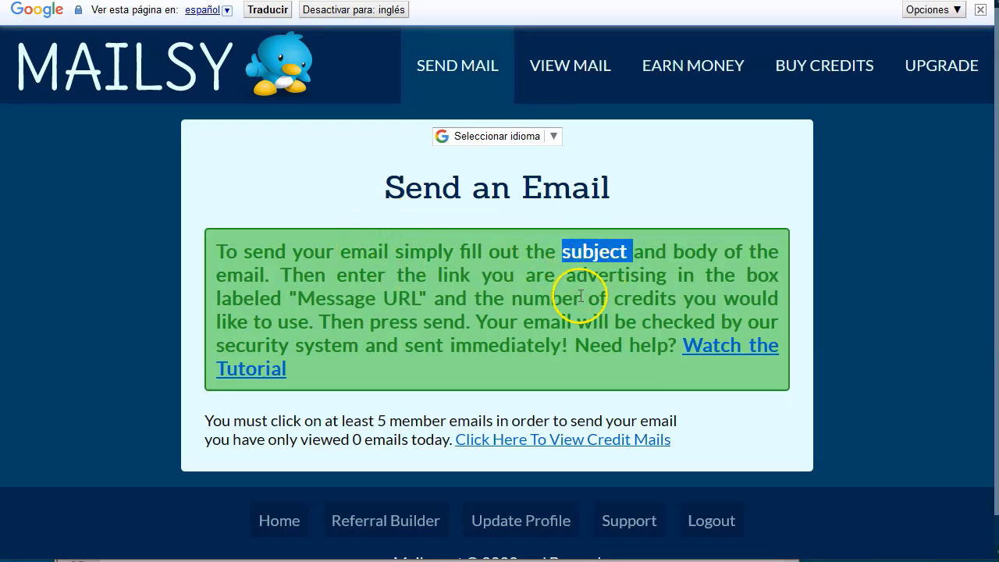
click(493, 296)
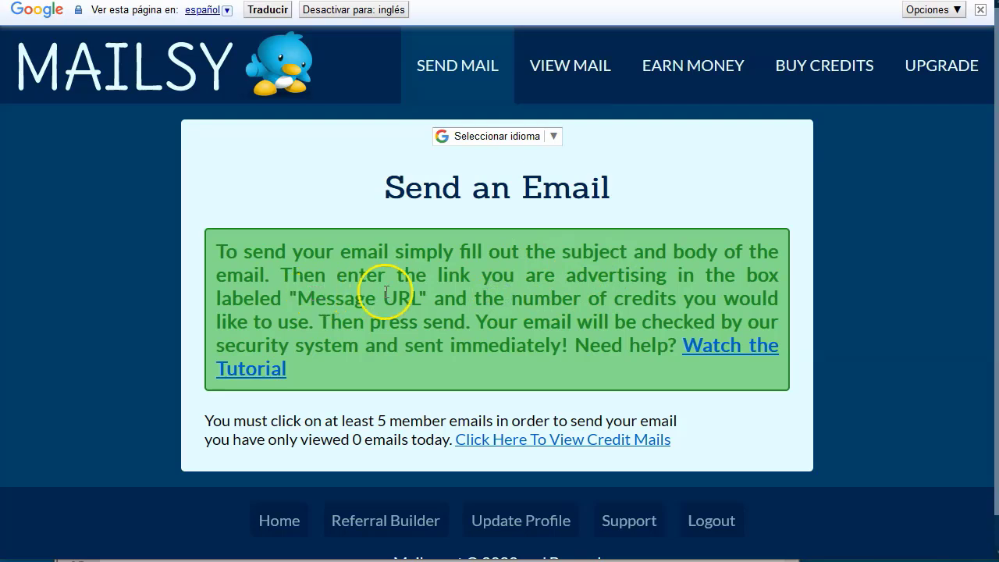
click(309, 292)
drag(310, 293, 422, 299)
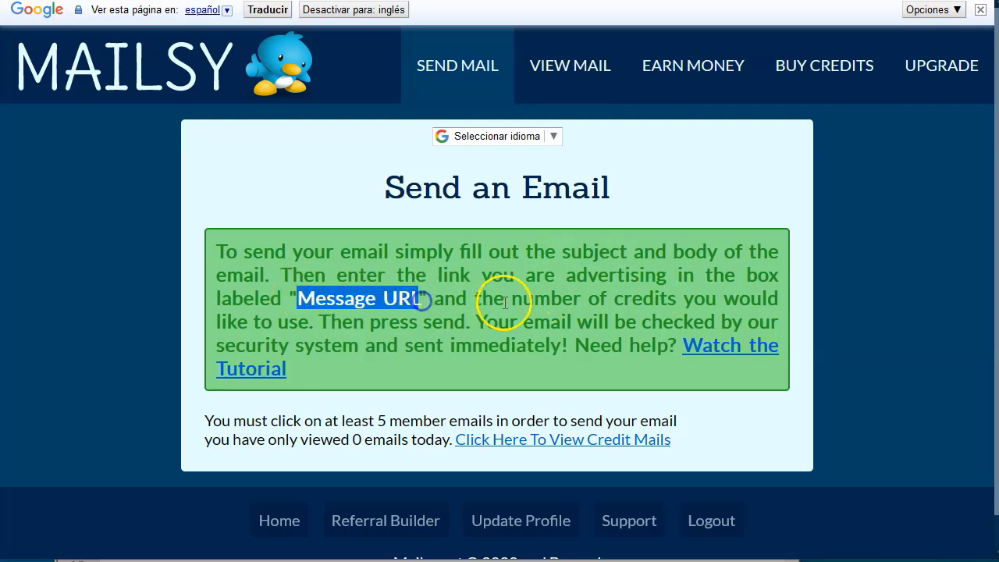
click(504, 303)
scroll(577, 344, down, 1)
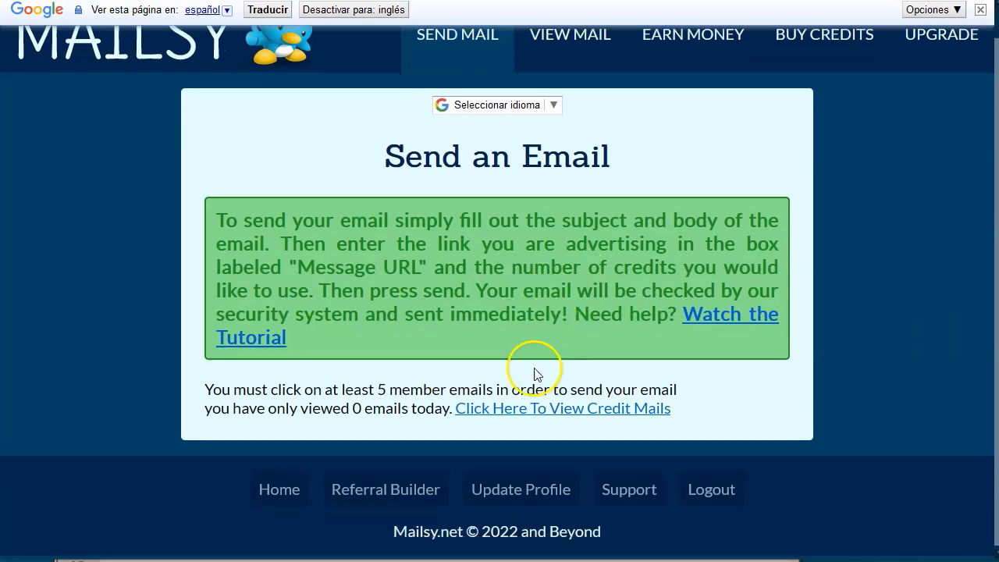
scroll(436, 338, up, 1)
Step: Enter "Get free traffic with this amazing software" as the subject of the new mailing
scroll(436, 338, down, 1)
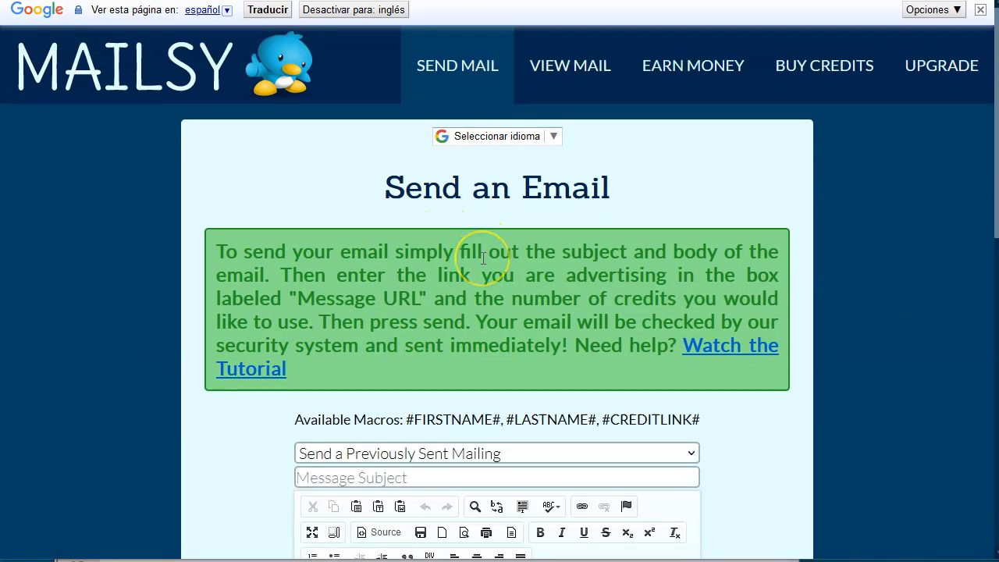
scroll(483, 258, down, 5)
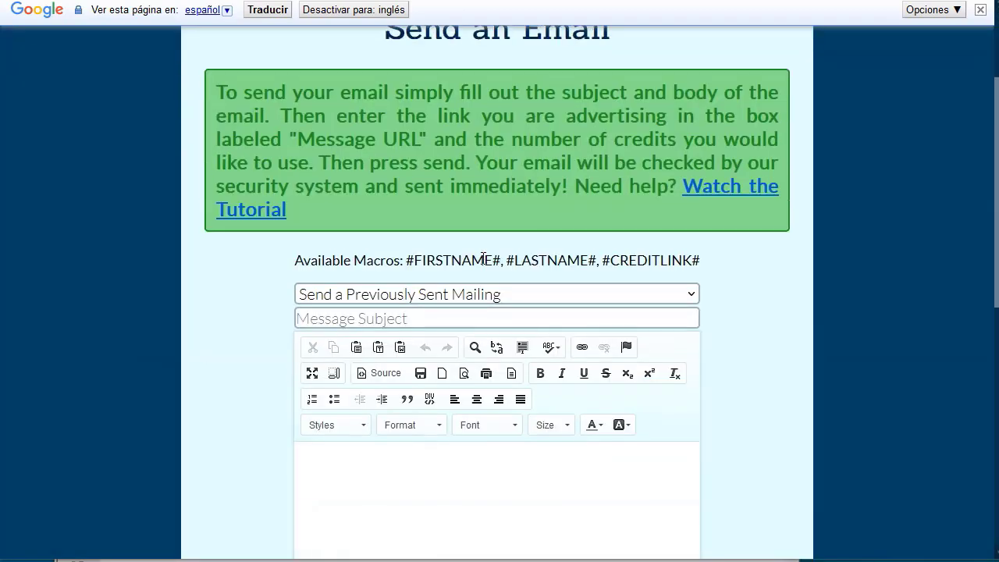
click(519, 296)
click(445, 319)
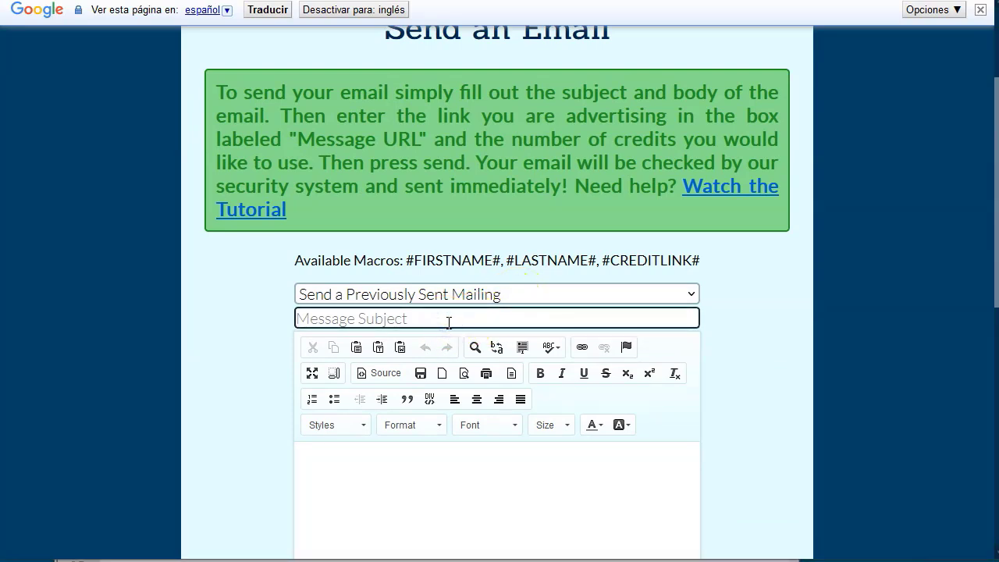
text(Get)
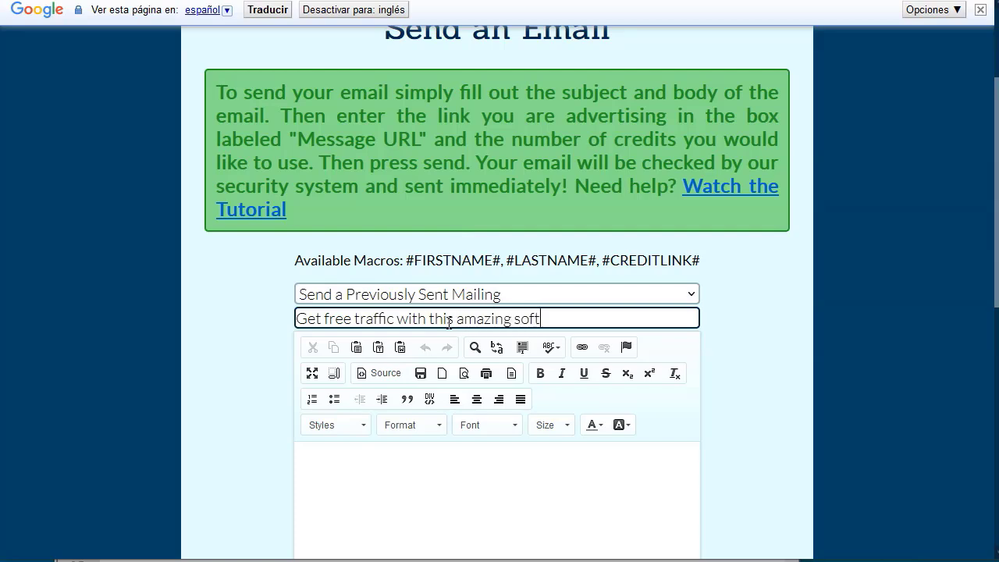
Step: In Google Translate, enter "No más paginas vacias y falta de ventas. Con este software tus visitas van a crecer exponencialmente al mismo tiempo que tus ingresos."
click(404, 457)
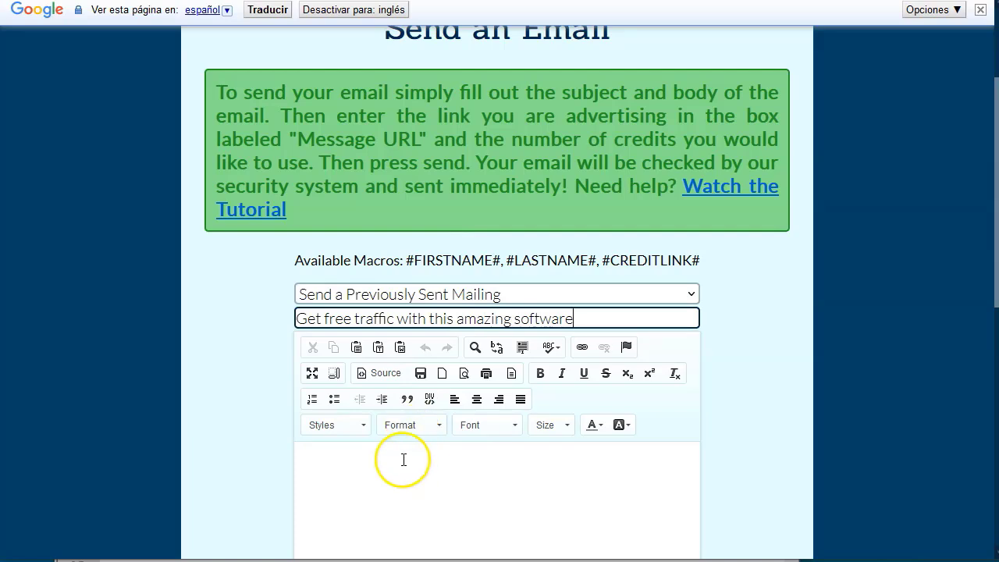
scroll(403, 461, down, 1)
click(593, 104)
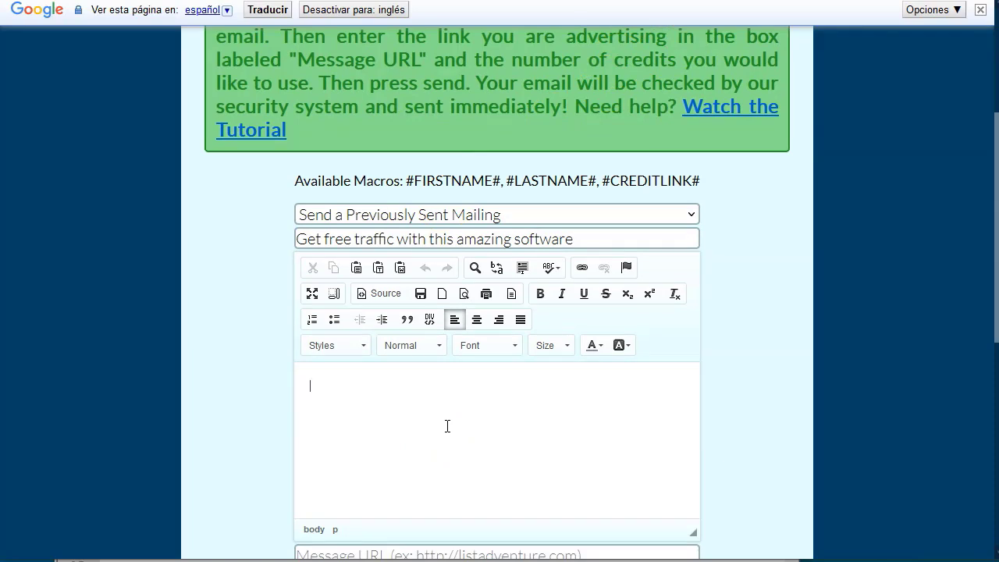
click(412, 388)
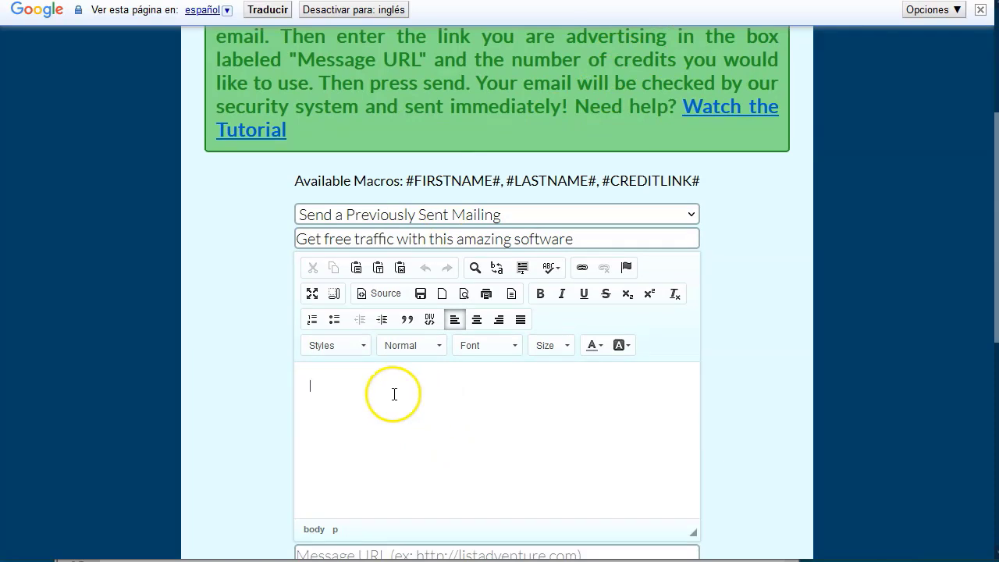
click(263, 187)
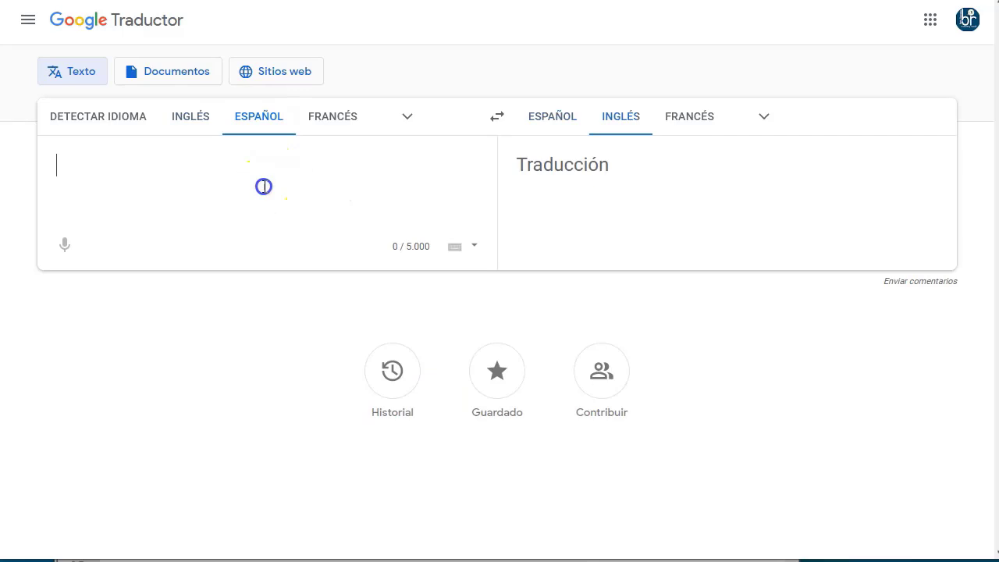
key(ctrl+v)
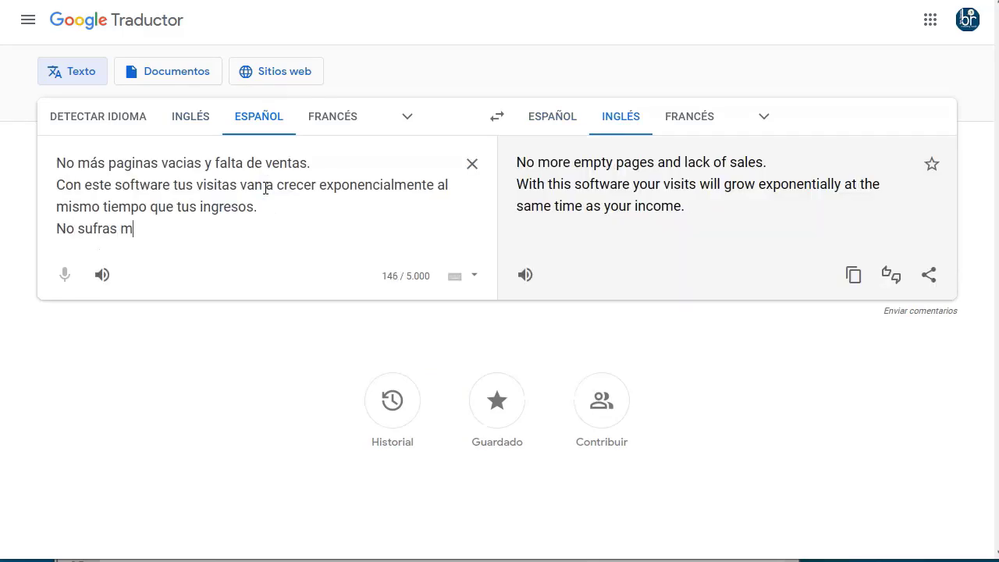
Step: Complete the Spanish text with the line "No sufras más por tráfico y pon en marcha el software hoy mismo"
text(y pon en marcha el sofw)
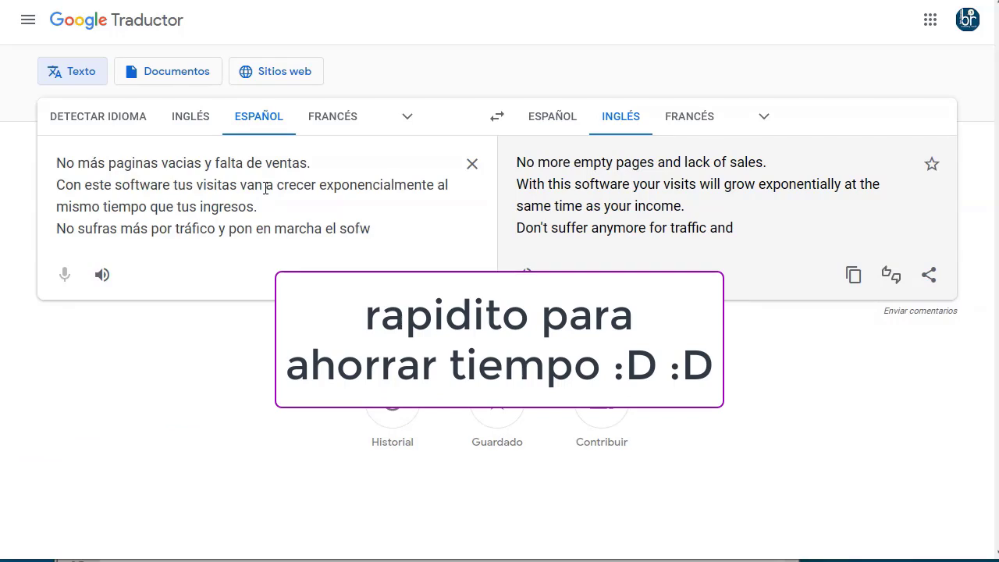
key(BackSpace)
text(tr)
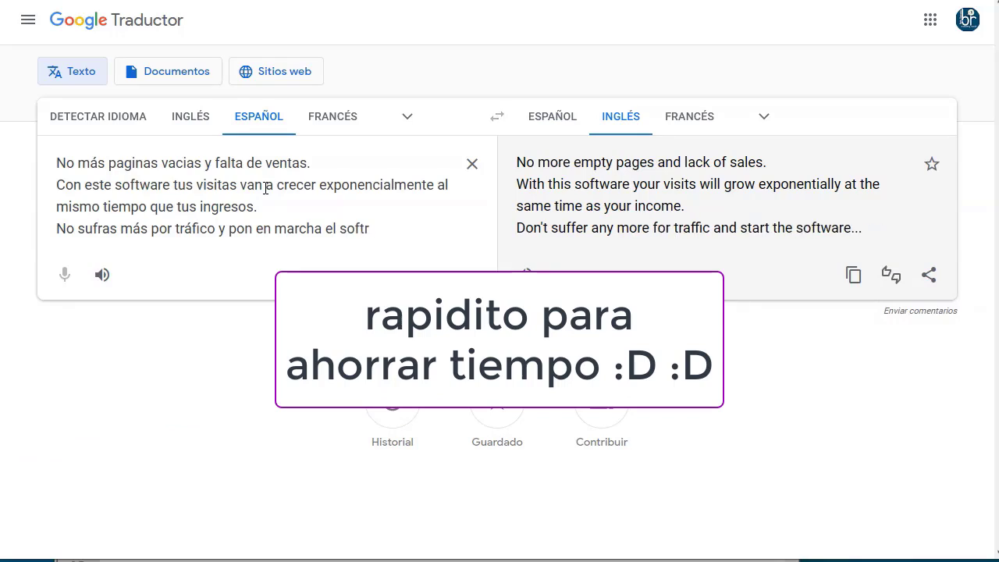
text(e hgoy)
key(BackSpace)
key(BackSpace)
key(BackSpace)
text(oy mismo)
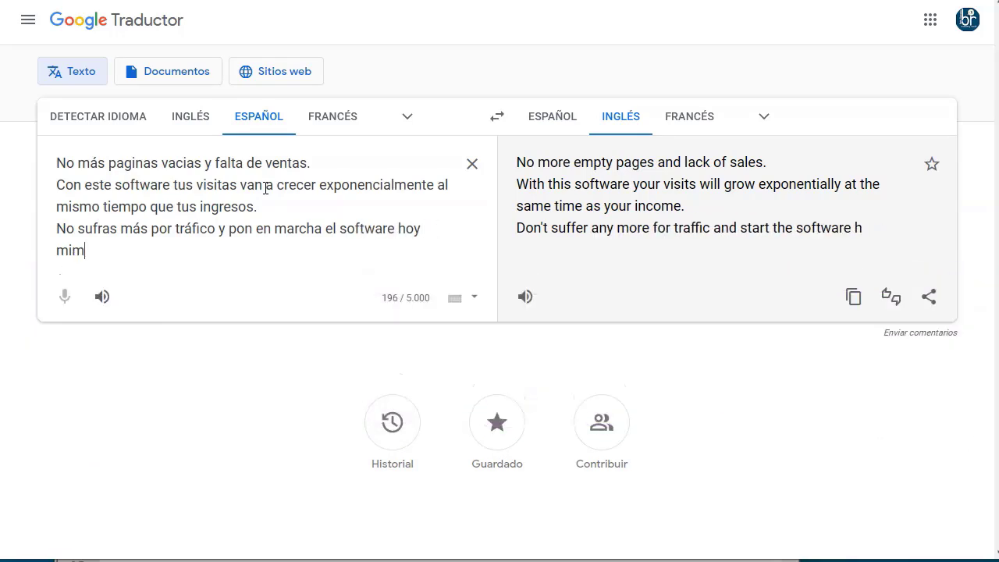
key(BackSpace)
key(BackSpace)
text(mo)
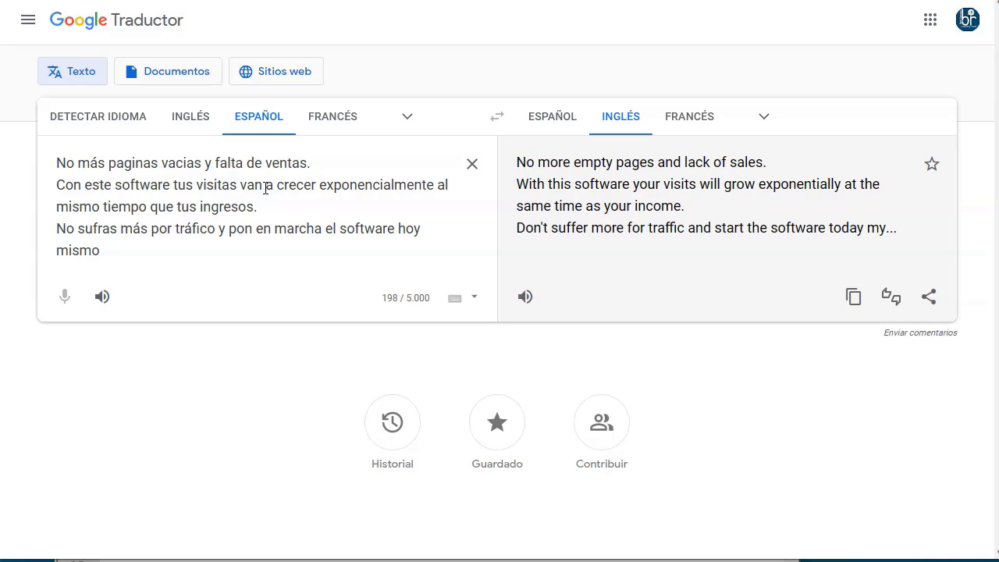
Step: Copy the English translation and paste it into the message body of the Mailsy email
click(852, 297)
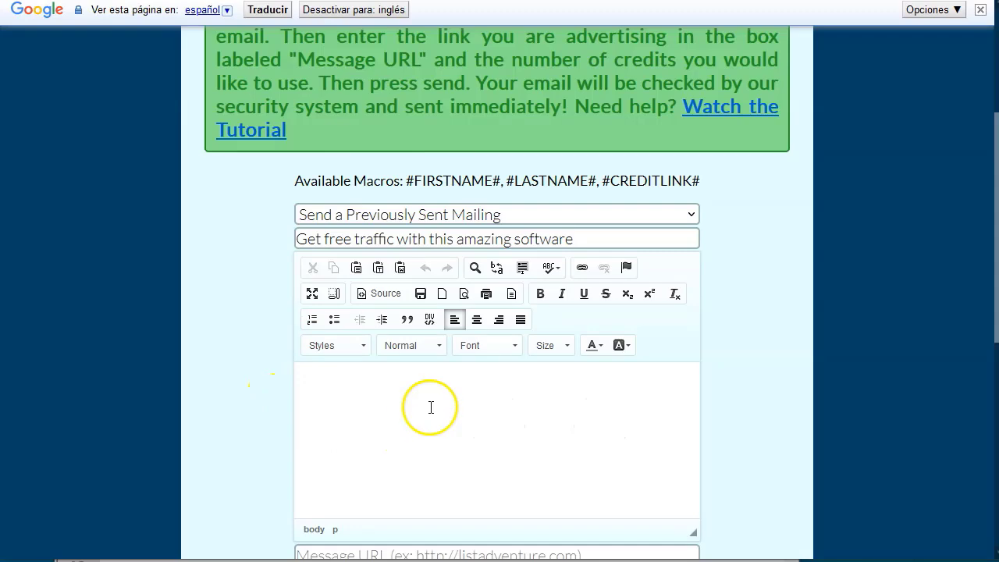
click(430, 406)
key(ctrl+v)
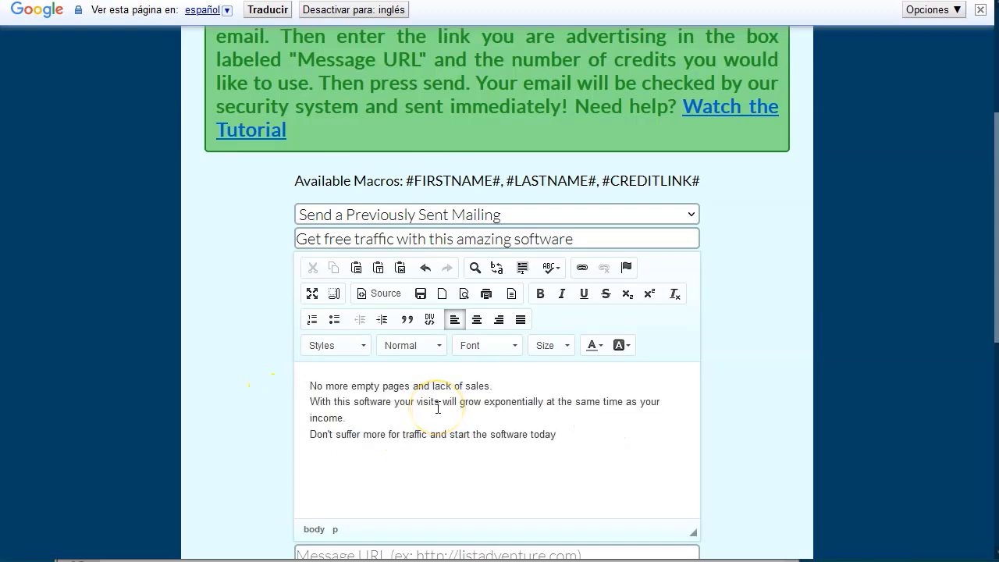
scroll(438, 408, down, 1)
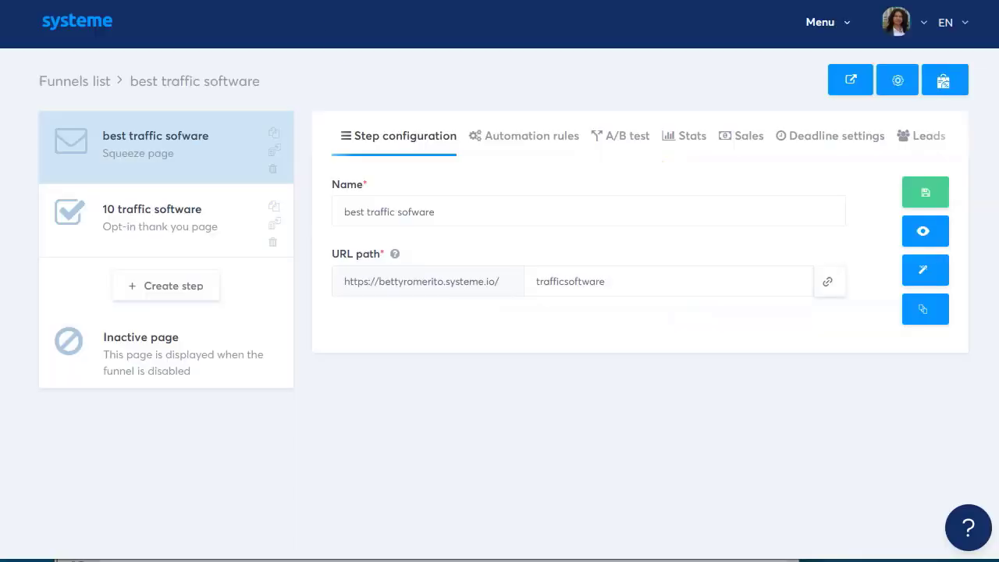
Step: Copy the squeeze page's link from the Systeme.io funnel and paste it as the message URL of the Mailsy email
click(828, 282)
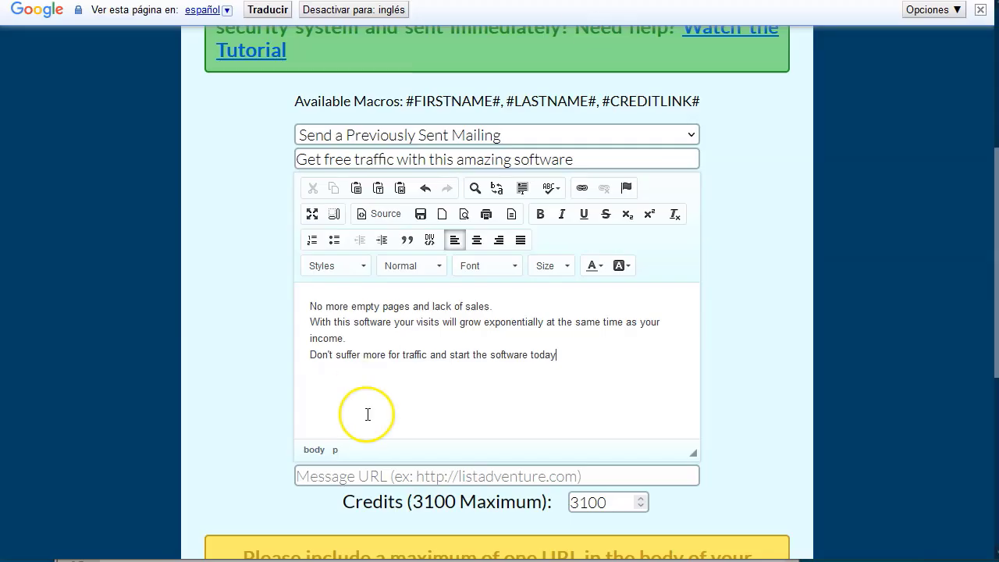
click(357, 475)
key(ctrl+v)
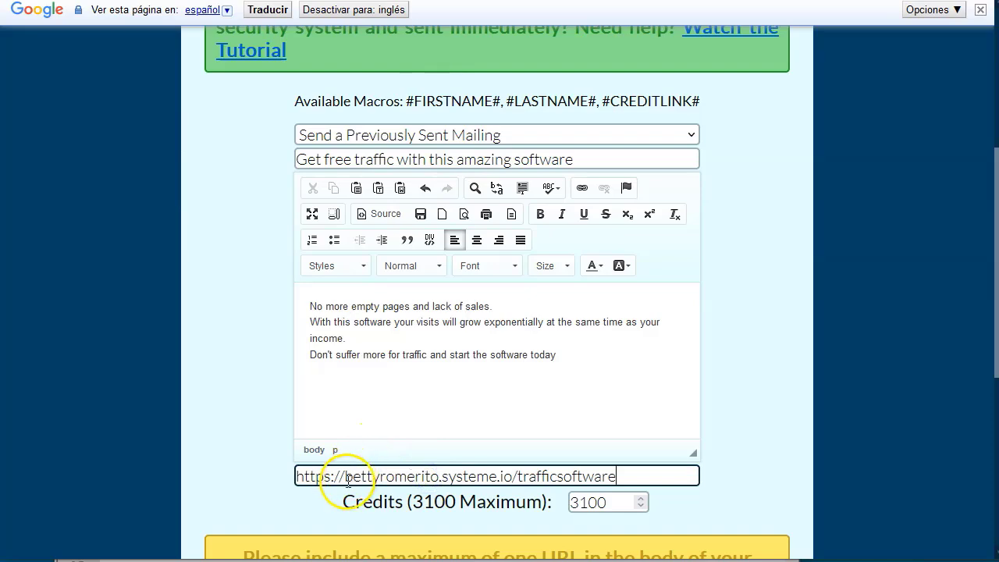
drag(518, 477, 728, 369)
click(528, 413)
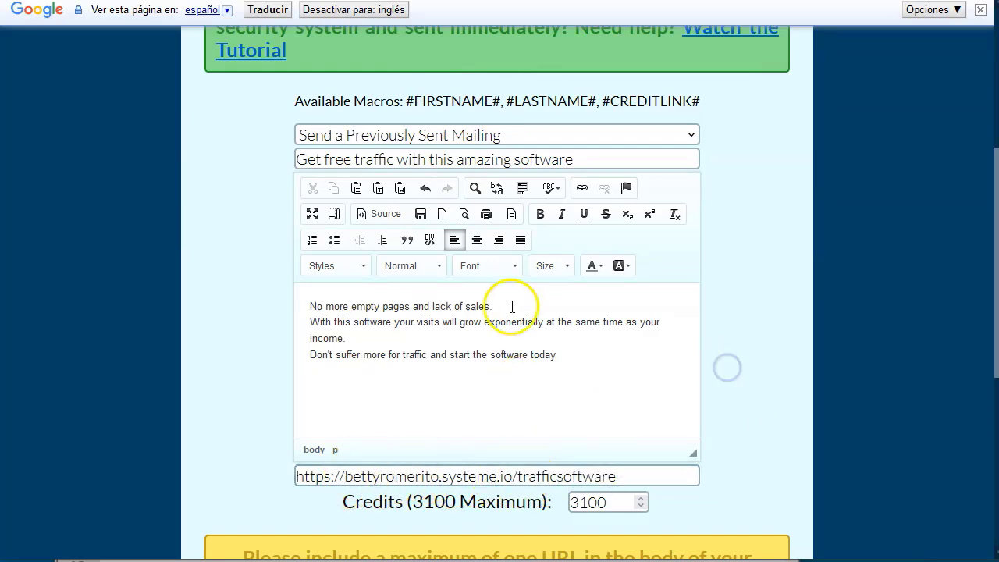
Step: Send the mailing immediately and go through the URL security check page
scroll(510, 319, down, 1)
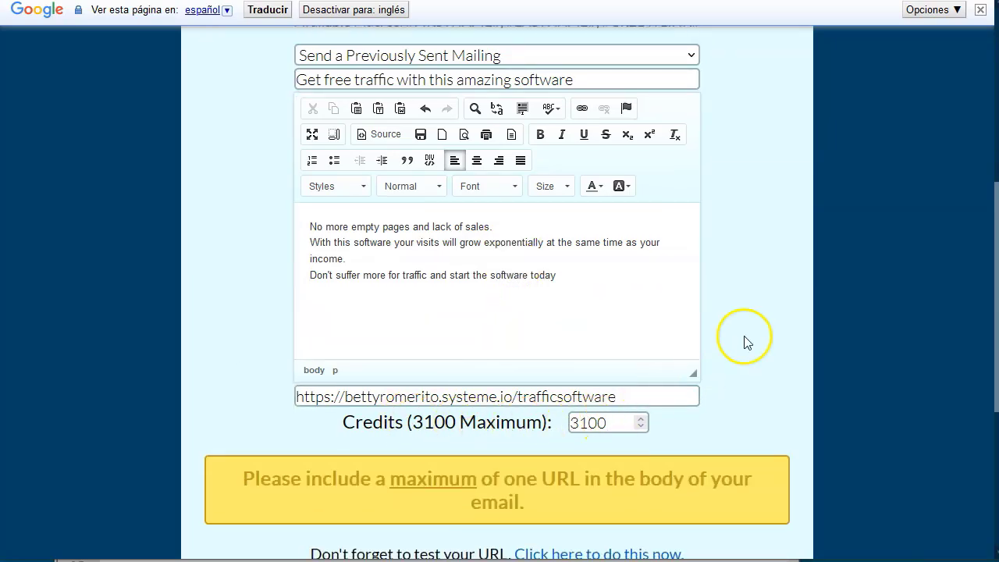
scroll(947, 262, down, 4)
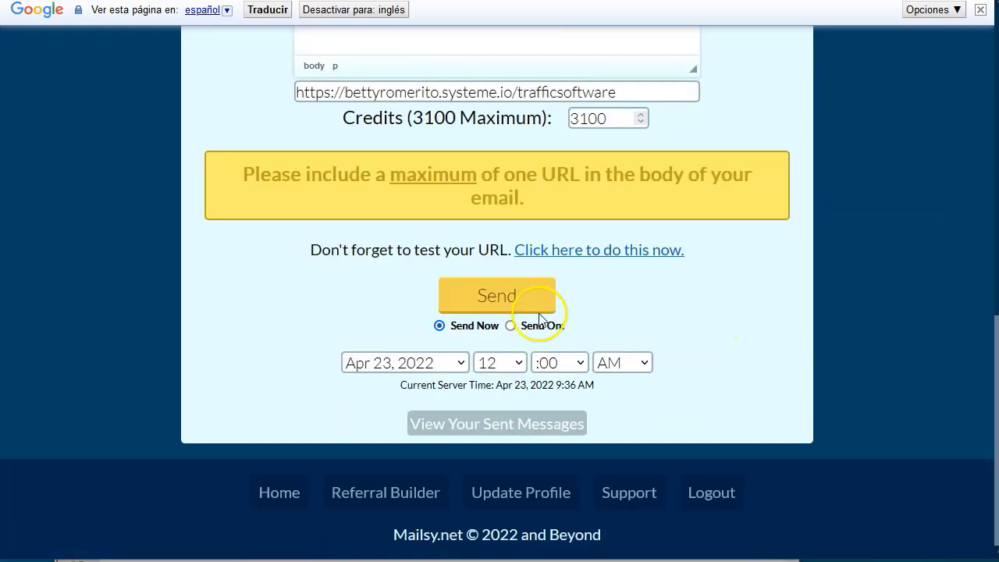
click(502, 301)
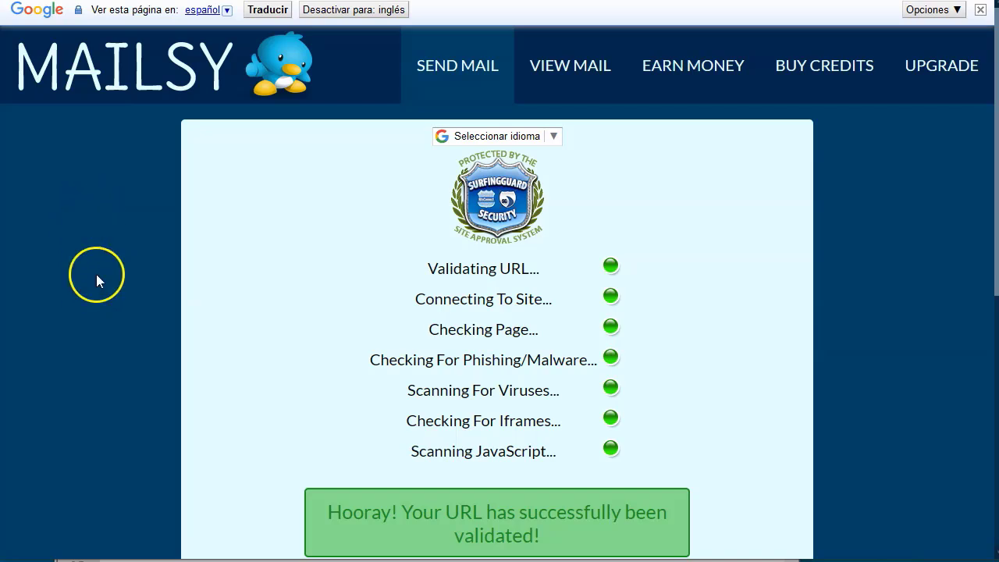
scroll(887, 265, down, 2)
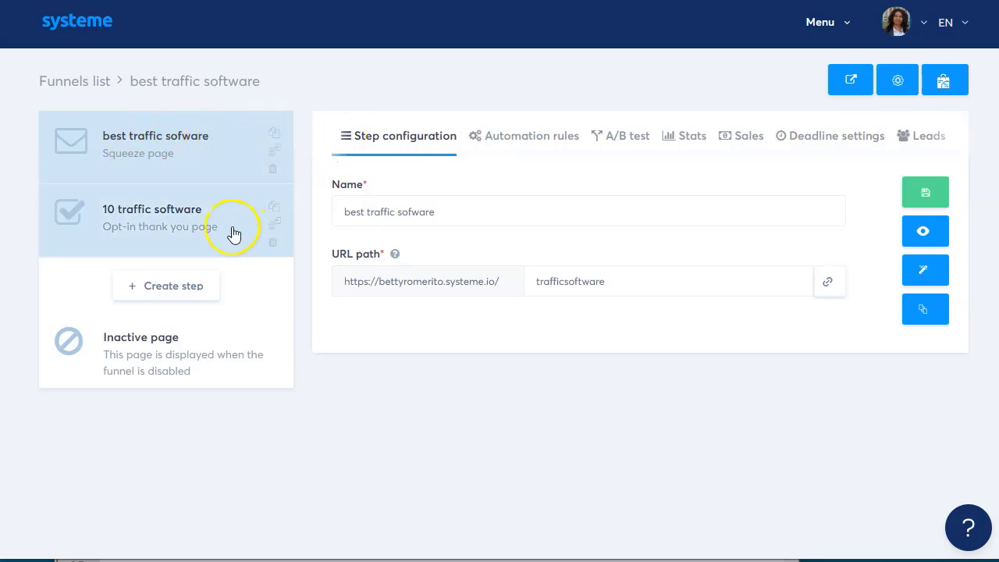
Step: Switch to the Systeme.io funnel and open the configuration of the "10 traffic software" thank you page
click(164, 224)
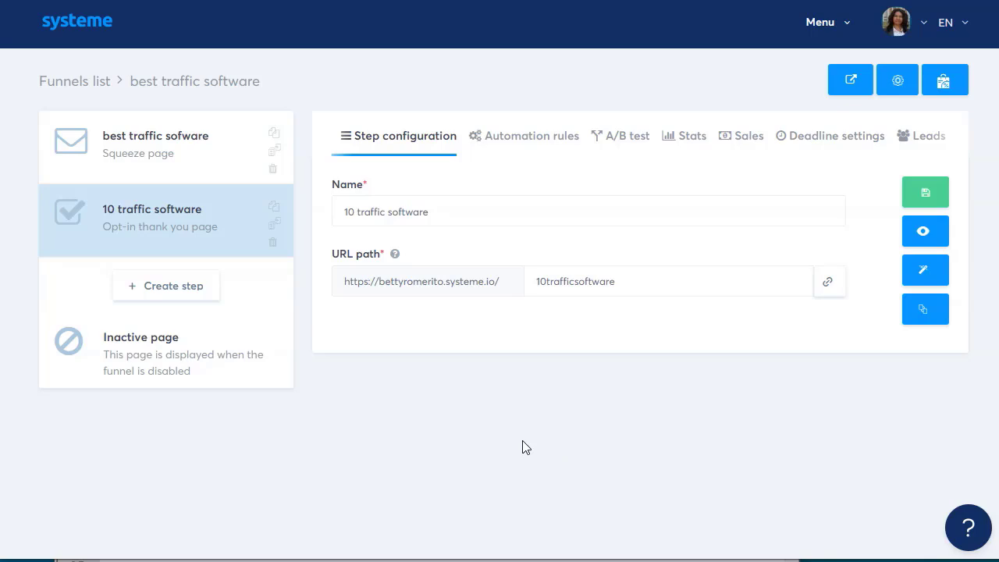
click(161, 207)
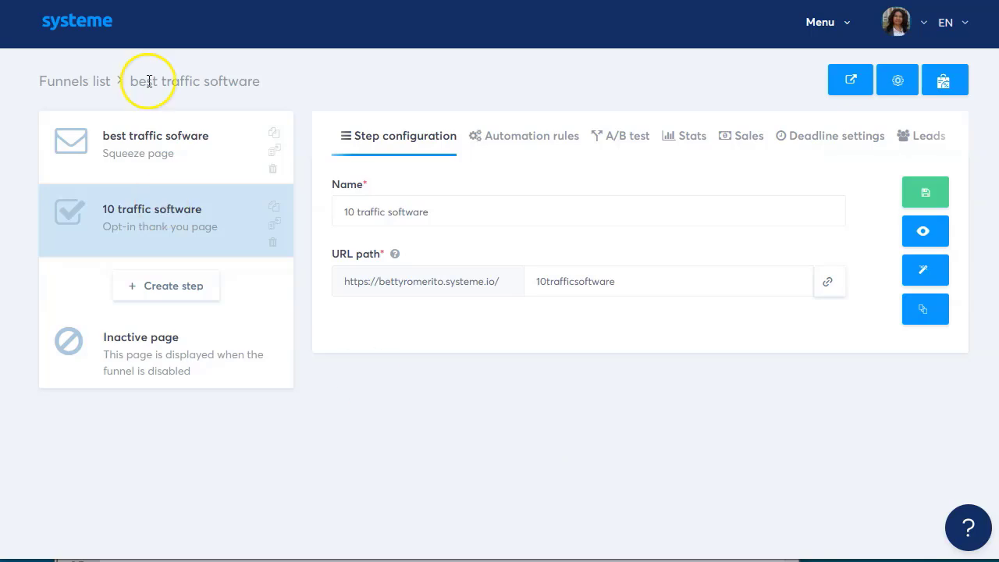